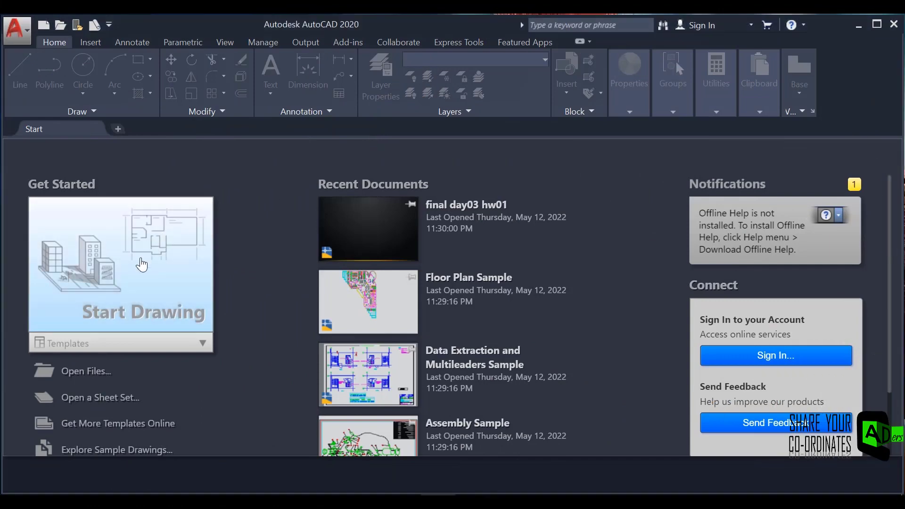
# Open blank Drawing4, check the status bar and Object Snap menus, and turn Ortho on.
pyautogui.click(141, 265)
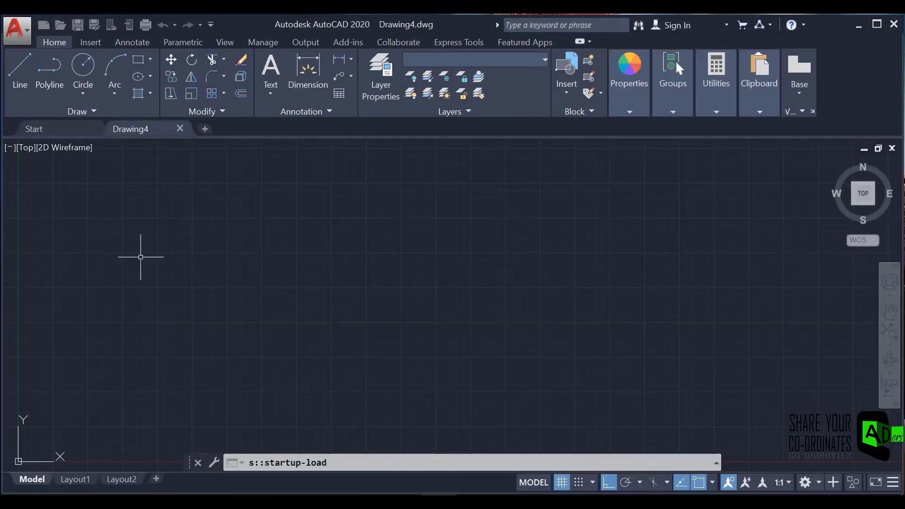
pyautogui.click(892, 483)
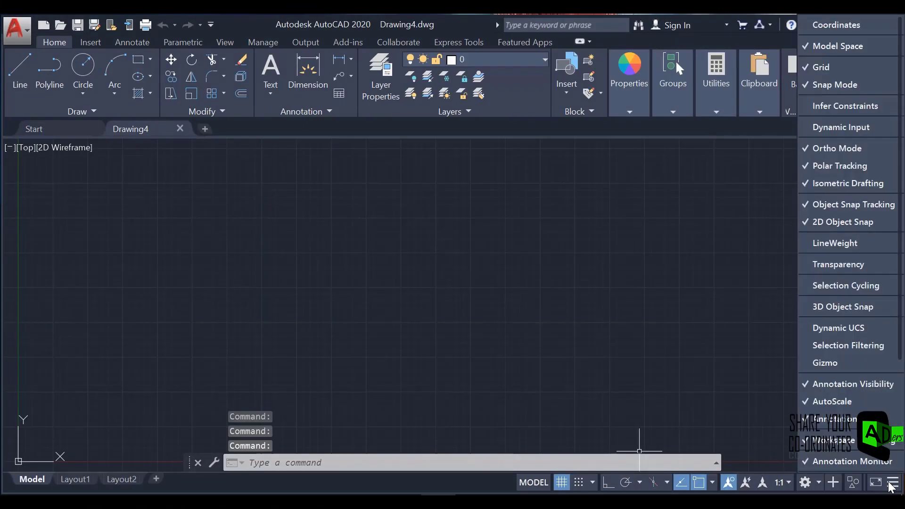
pyautogui.click(892, 483)
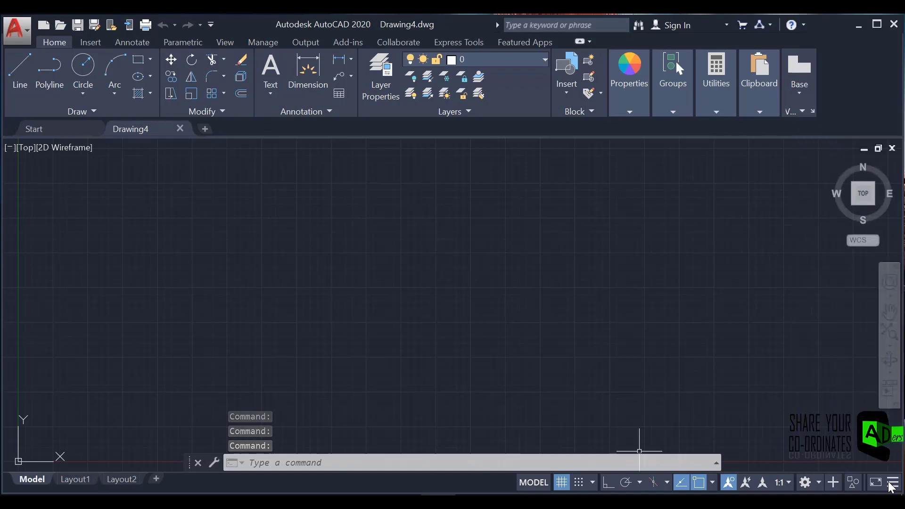
pyautogui.click(818, 483)
pyautogui.click(817, 485)
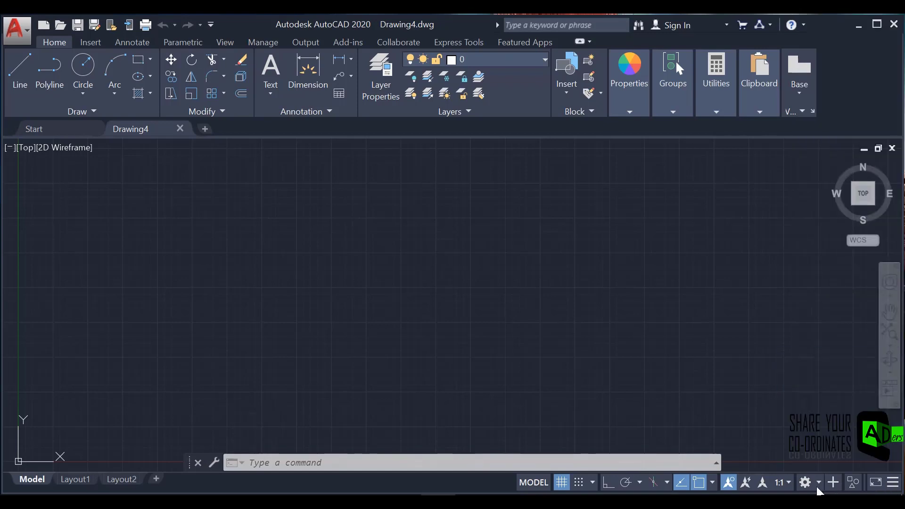
pyautogui.click(712, 483)
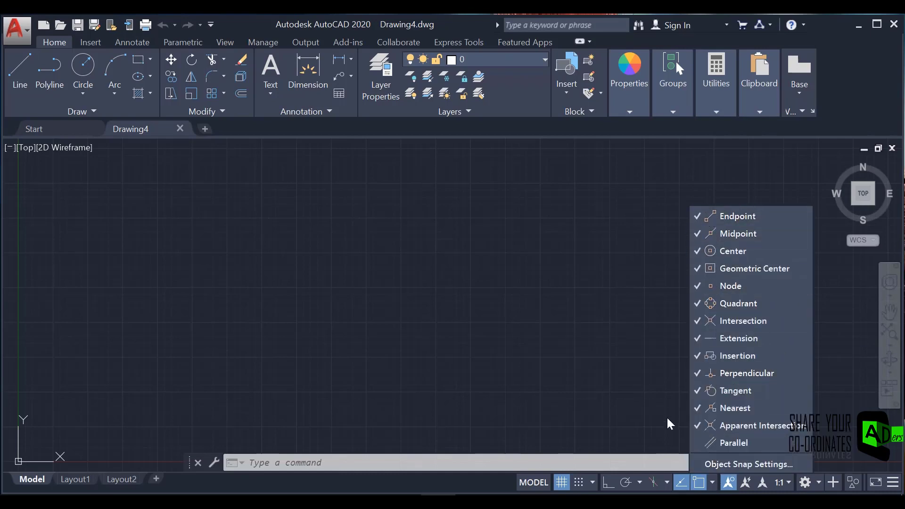
pyautogui.click(608, 481)
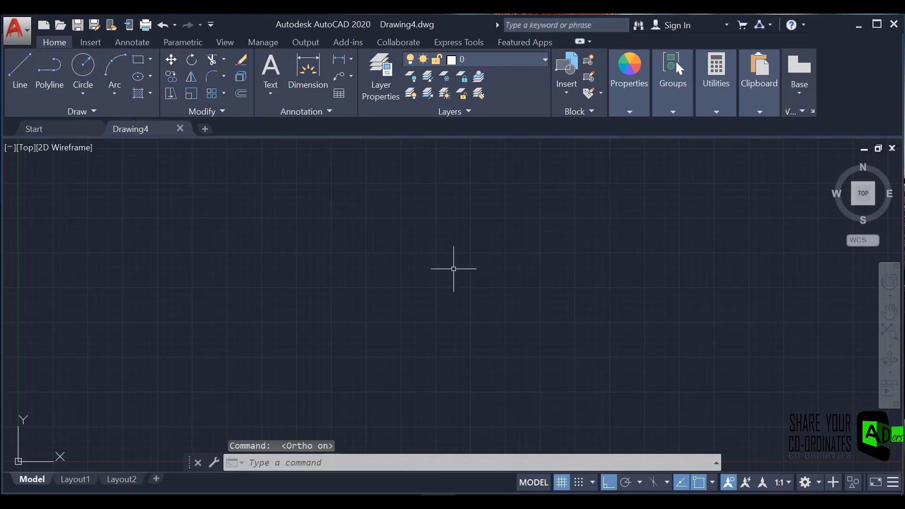
# In Drawing Units, choose 0.00 length precision, keep Inches as insertion scale, and apply.
pyautogui.click(392, 461)
pyautogui.write('UNit')
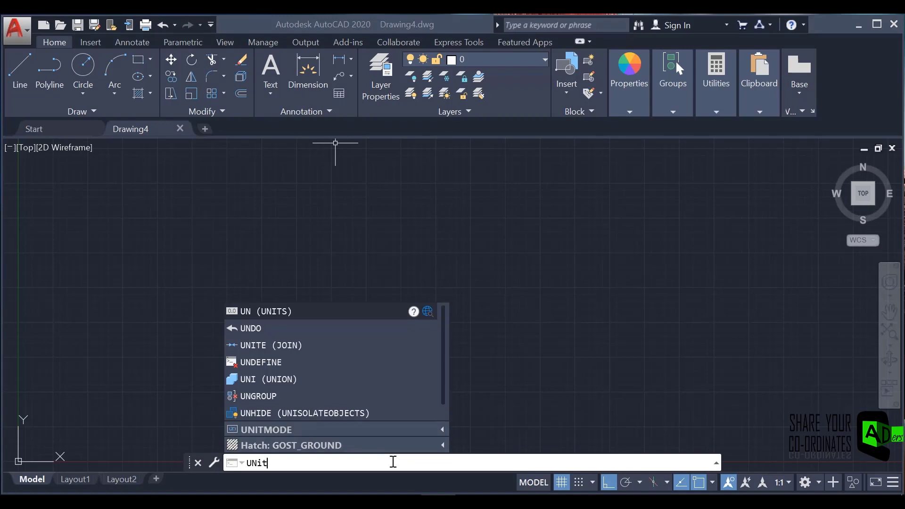
pyautogui.write('s')
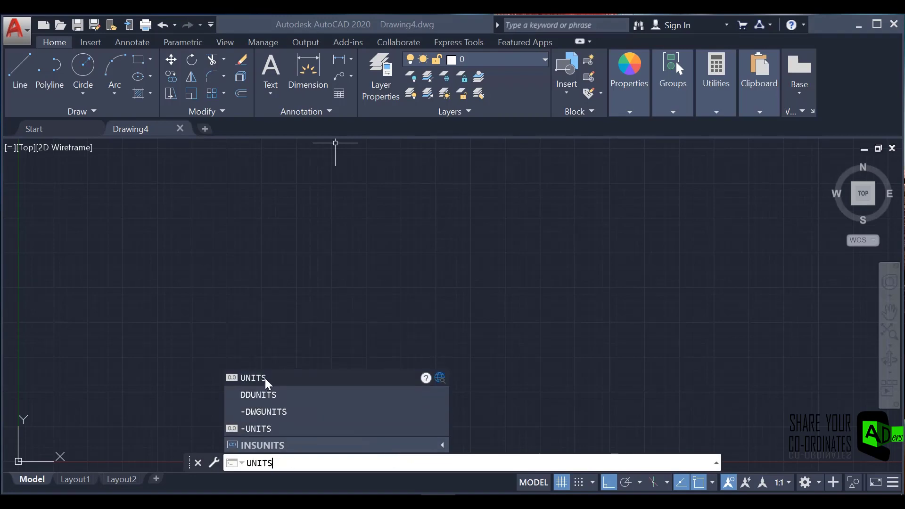
pyautogui.click(265, 378)
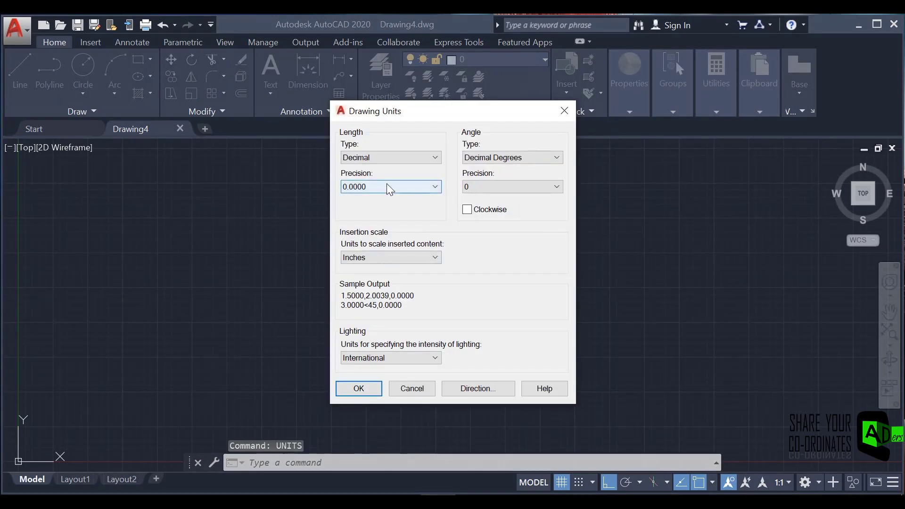
pyautogui.click(395, 183)
pyautogui.click(360, 217)
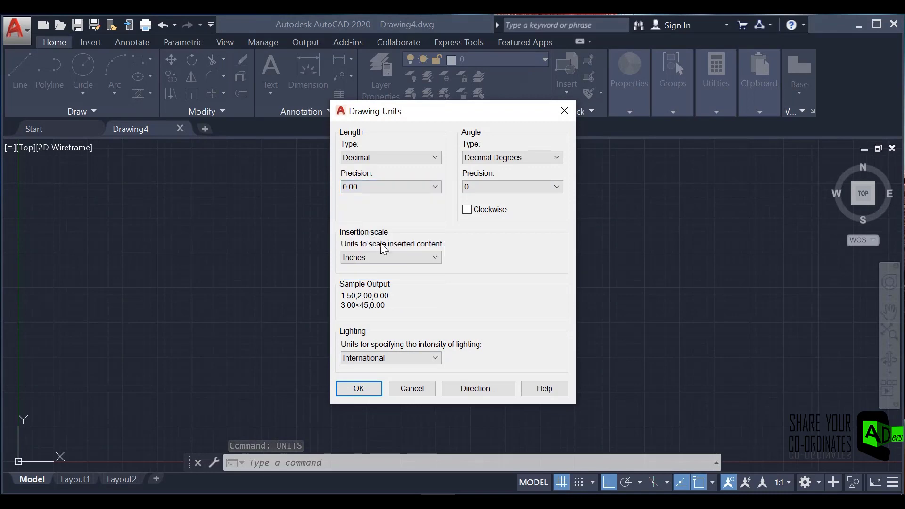
pyautogui.click(382, 257)
pyautogui.click(382, 281)
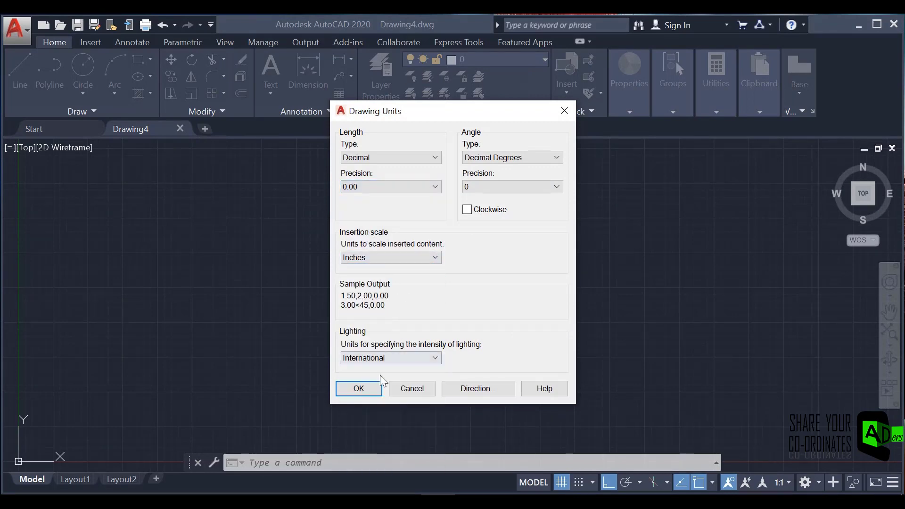
pyautogui.click(363, 387)
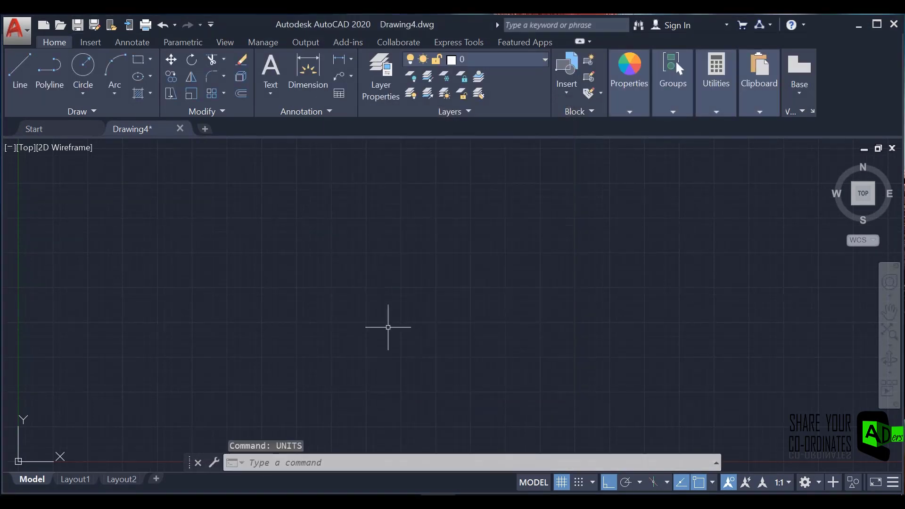
# Begin the outline with LINE, drawing the 2, 0.62 and 1.40 edges.
pyautogui.click(15, 70)
pyautogui.click(212, 263)
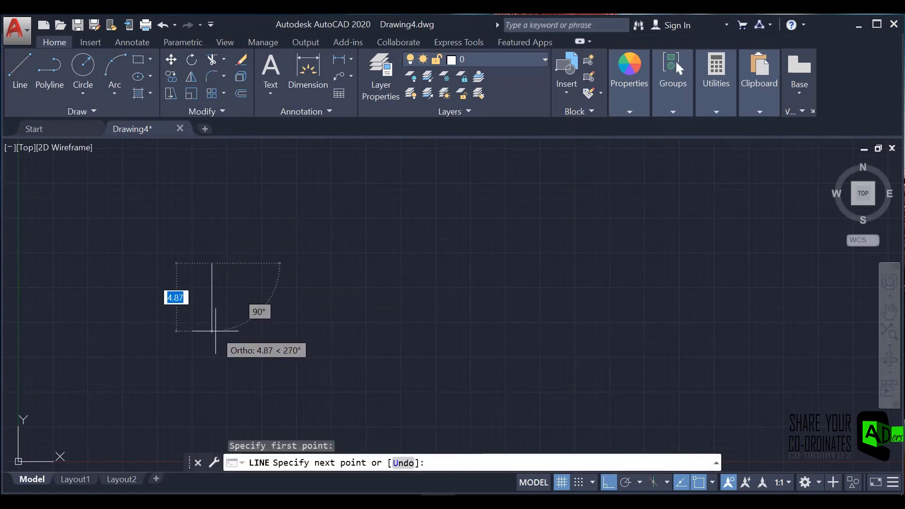
pyautogui.write('2')
pyautogui.press('Return')
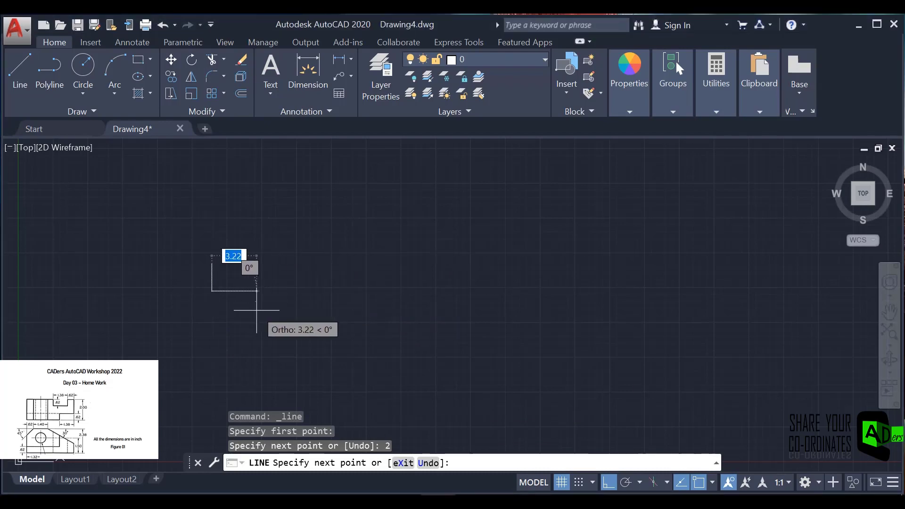
pyautogui.write('0')
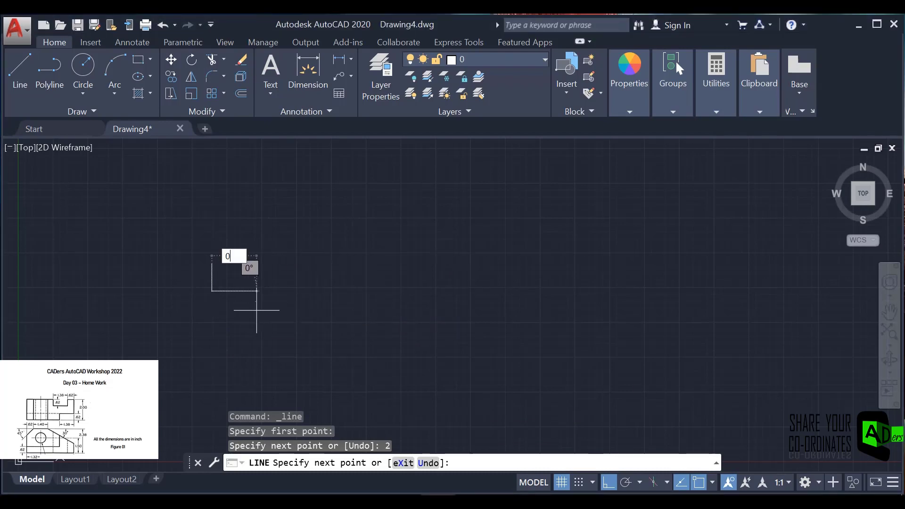
pyautogui.write('.62')
pyautogui.press('Return')
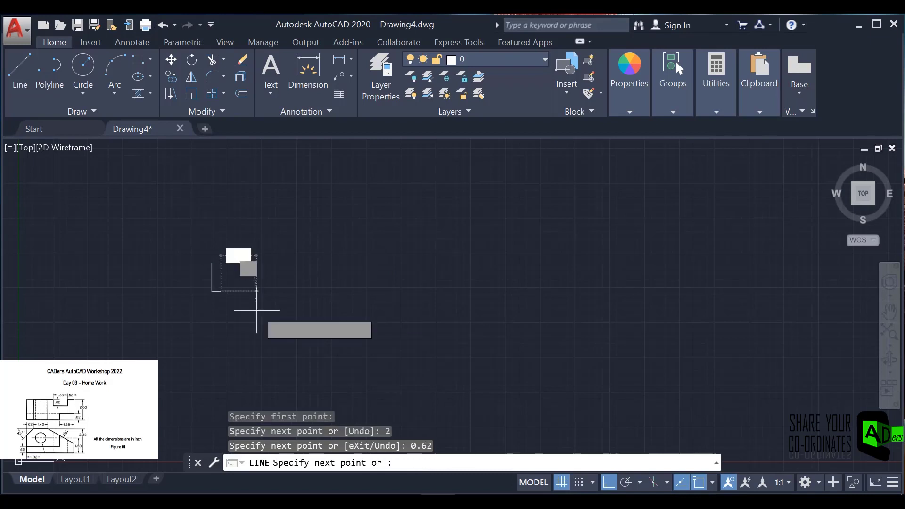
pyautogui.scroll(2, 231, 280)
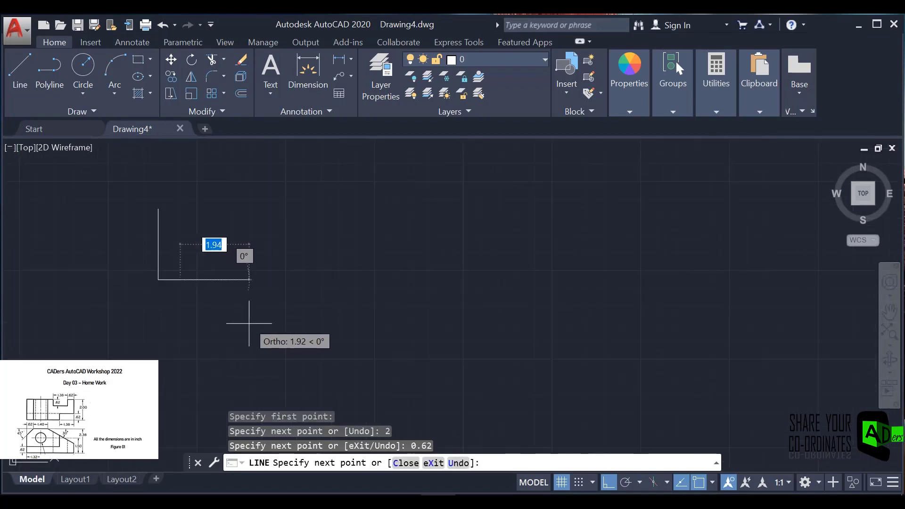
pyautogui.write('1')
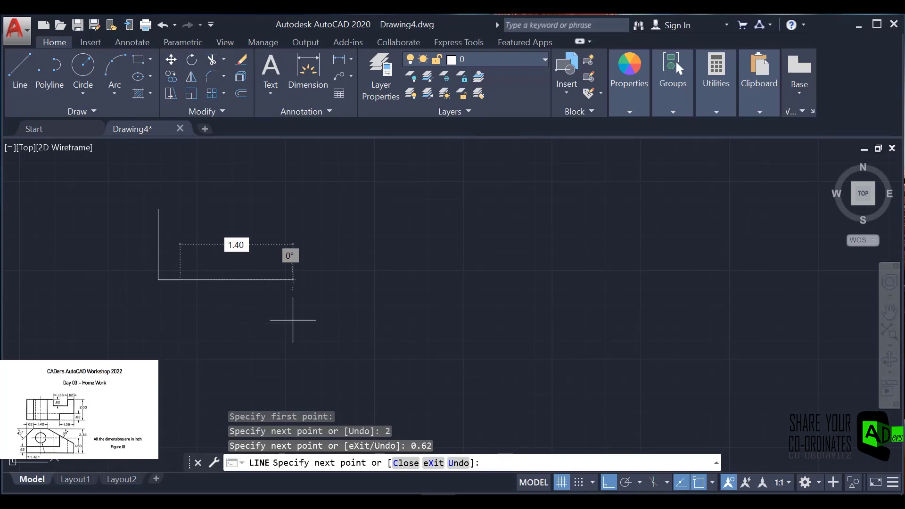
pyautogui.press('Return')
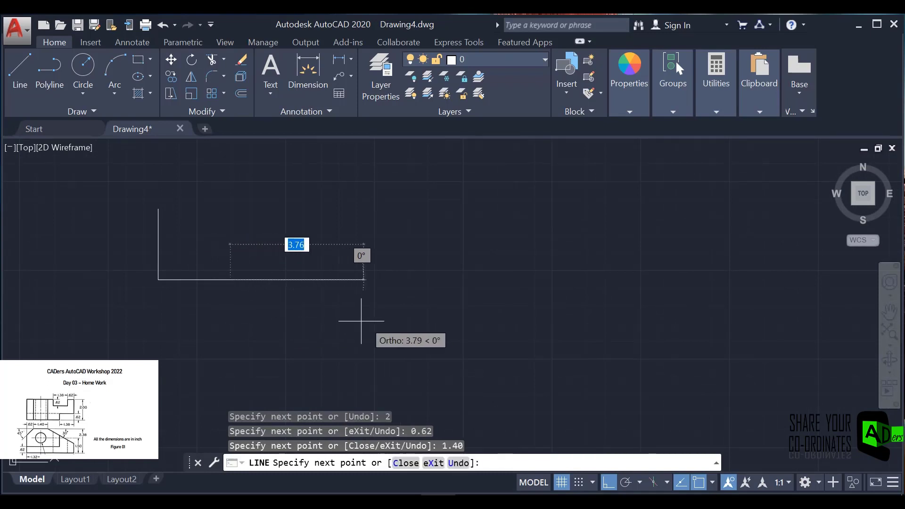
# Continue the profile with the 1.1, .62, 1.38, 1.38 and .62 edges.
pyautogui.write('1.1')
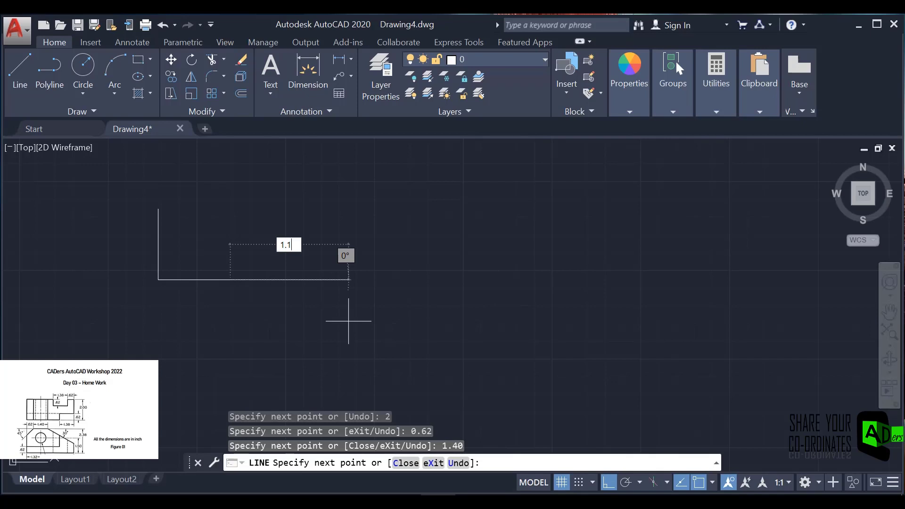
pyautogui.press('Return')
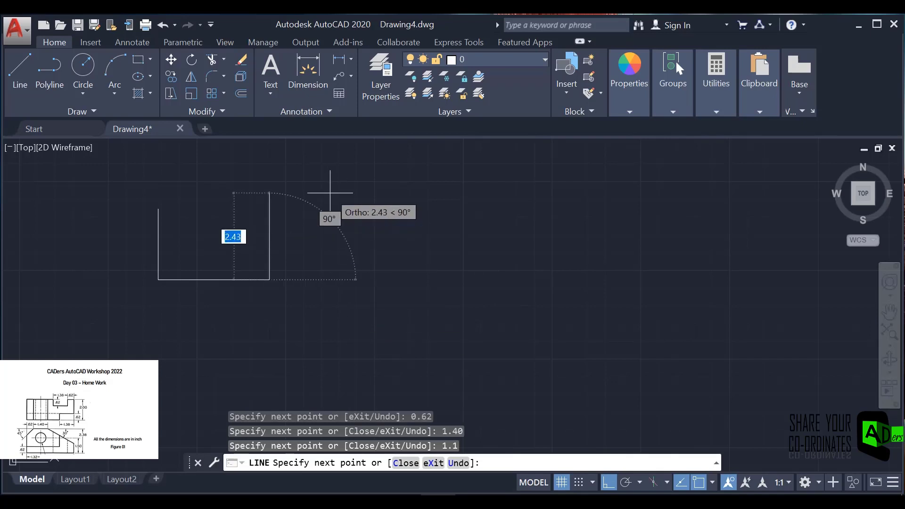
pyautogui.write('.62')
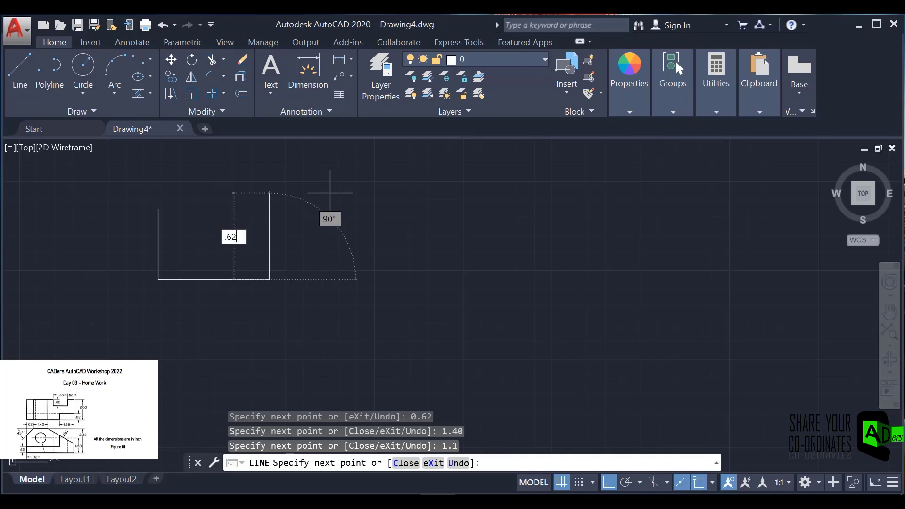
pyautogui.press('Return')
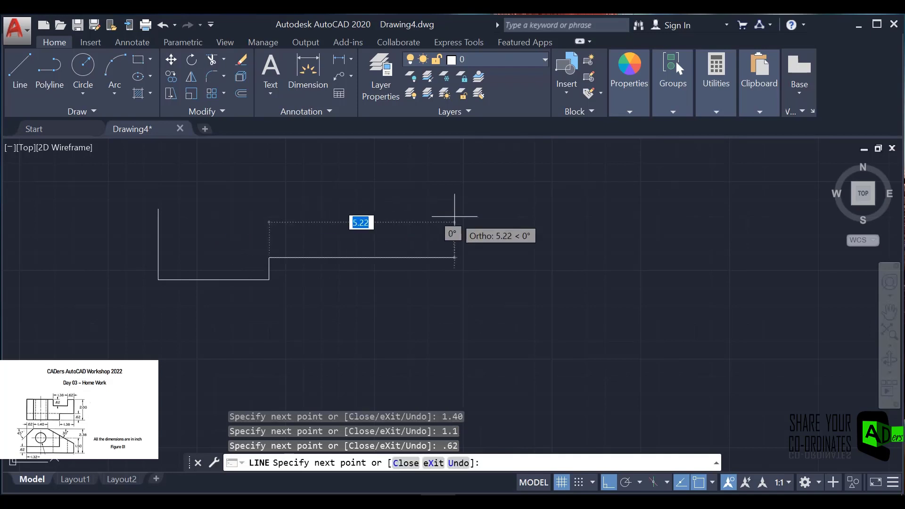
pyautogui.write('1.38')
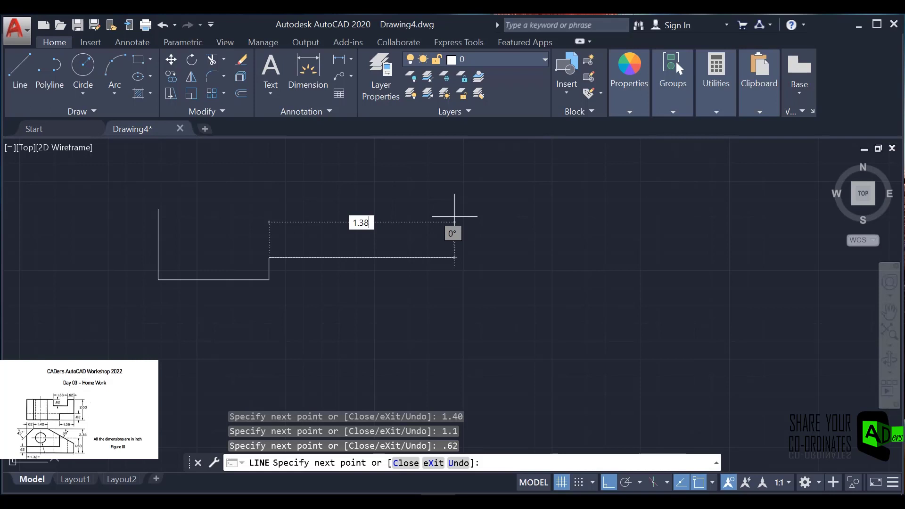
pyautogui.press('Return')
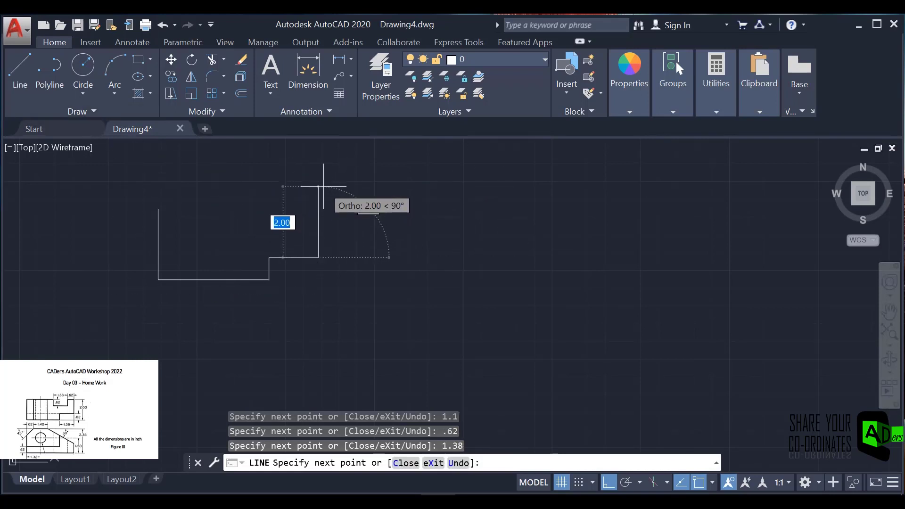
pyautogui.write('1.38')
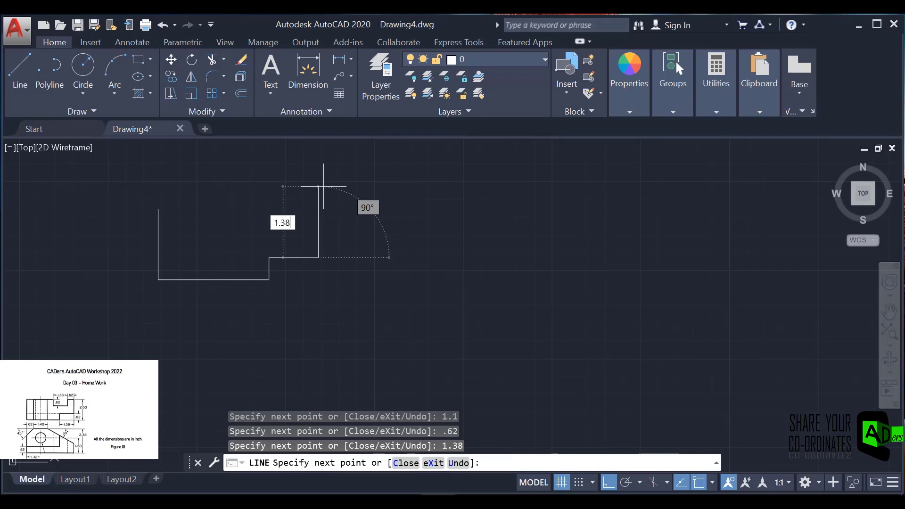
pyautogui.press('Return')
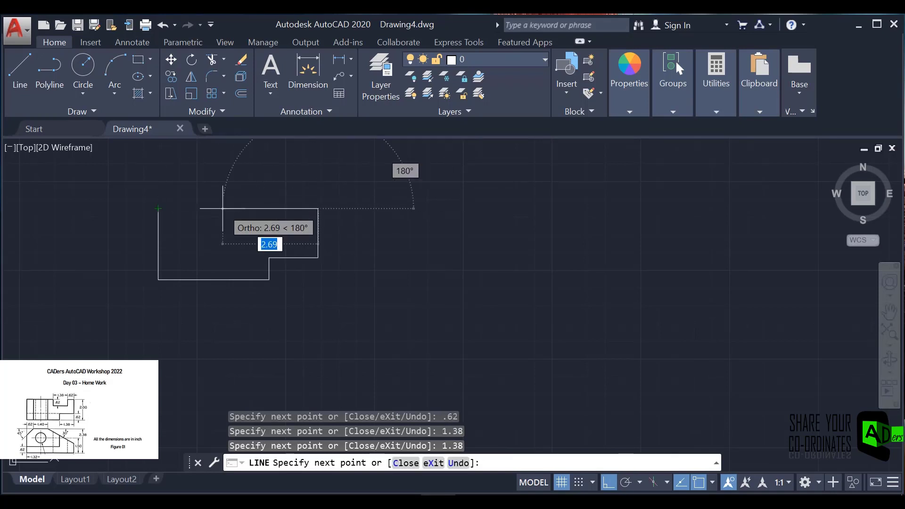
pyautogui.write('.6')
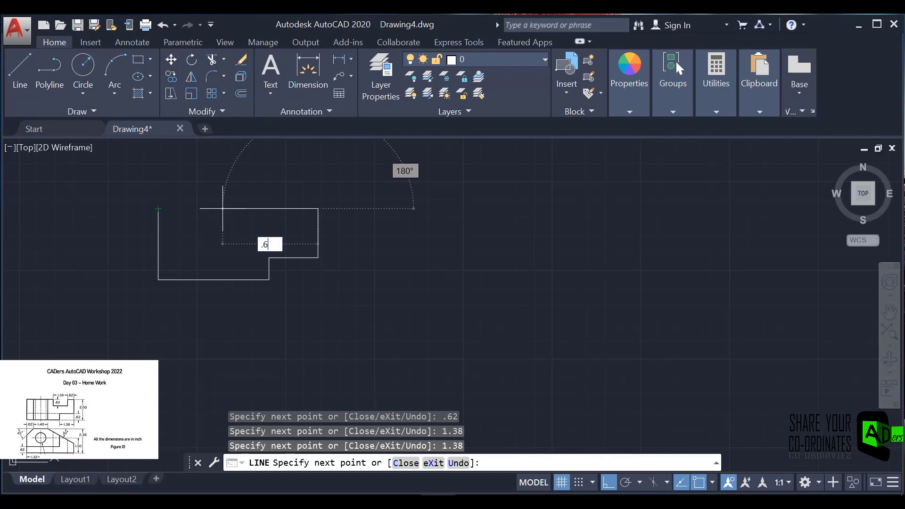
pyautogui.press('Return')
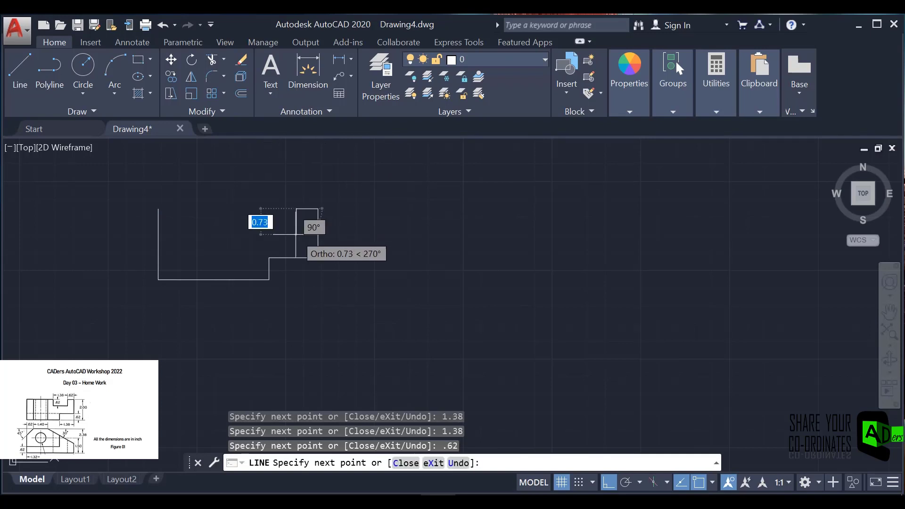
# Add the remaining .62, 1.38 and .62 edges and close the profile at the left wall.
pyautogui.press('BackSpace')
pyautogui.write('.62')
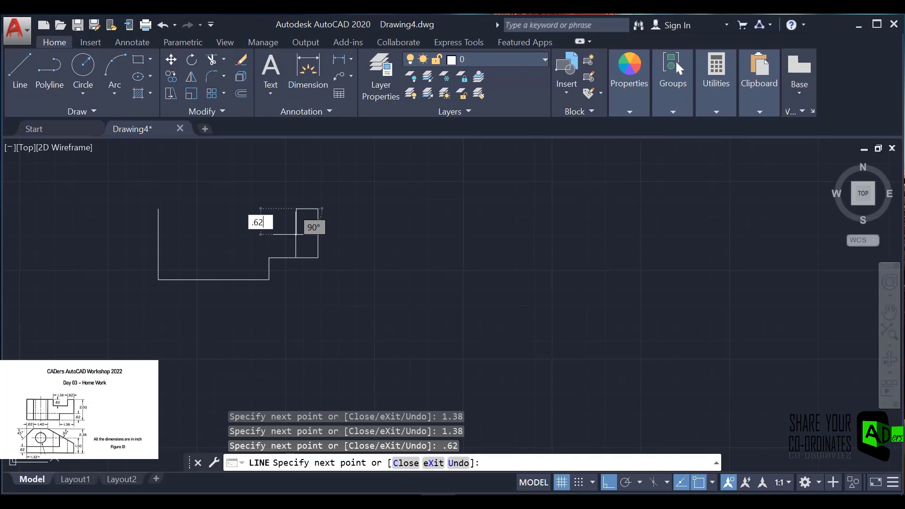
pyautogui.press('Return')
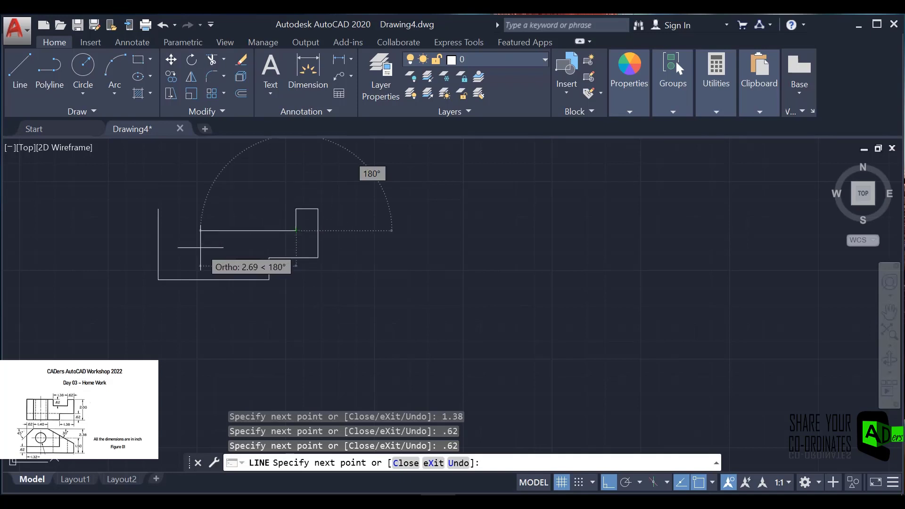
pyautogui.write('1.38')
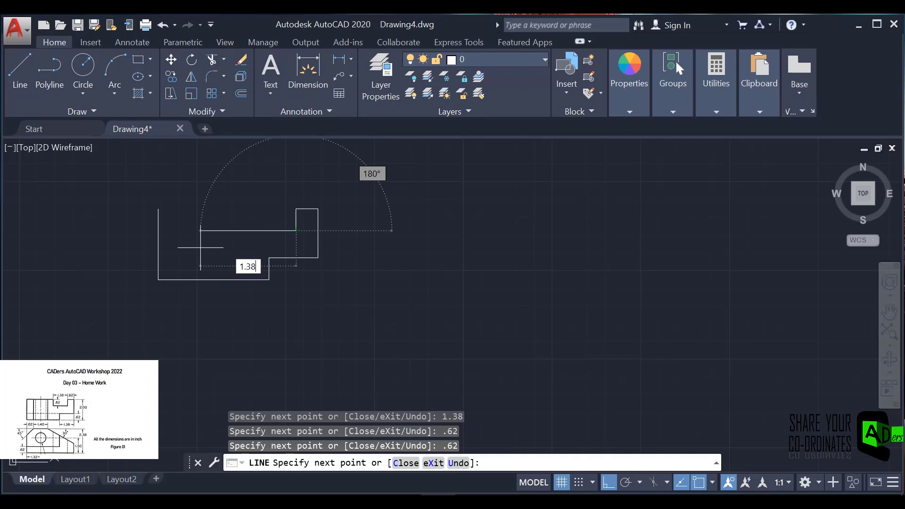
pyautogui.press('Return')
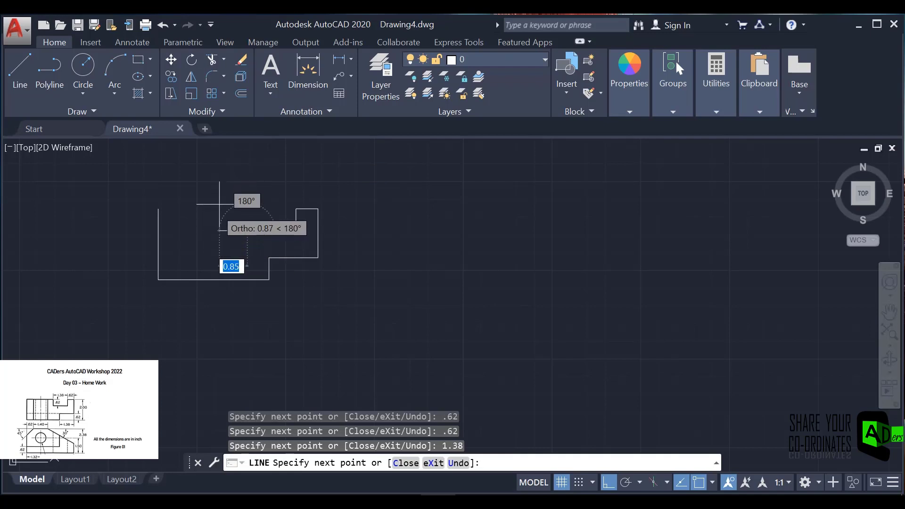
pyautogui.click(247, 230)
pyautogui.write('.62')
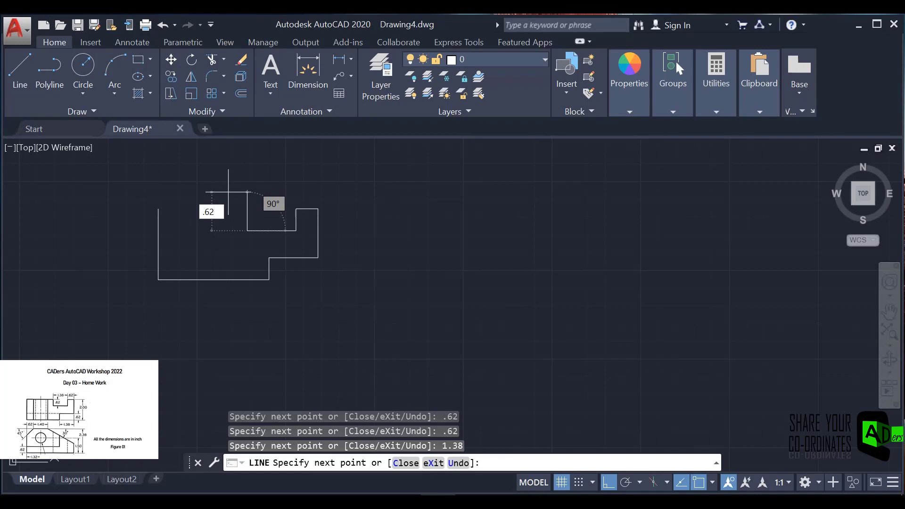
pyautogui.press('Return')
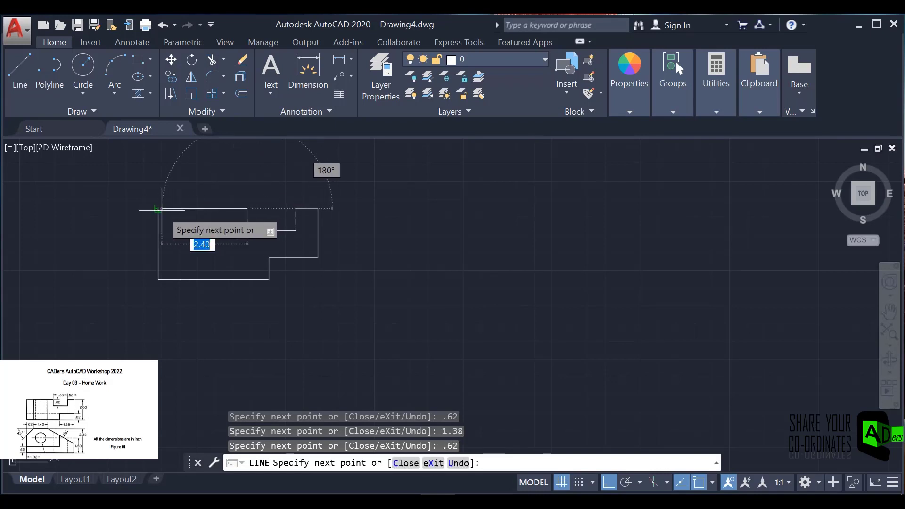
pyautogui.click(158, 208)
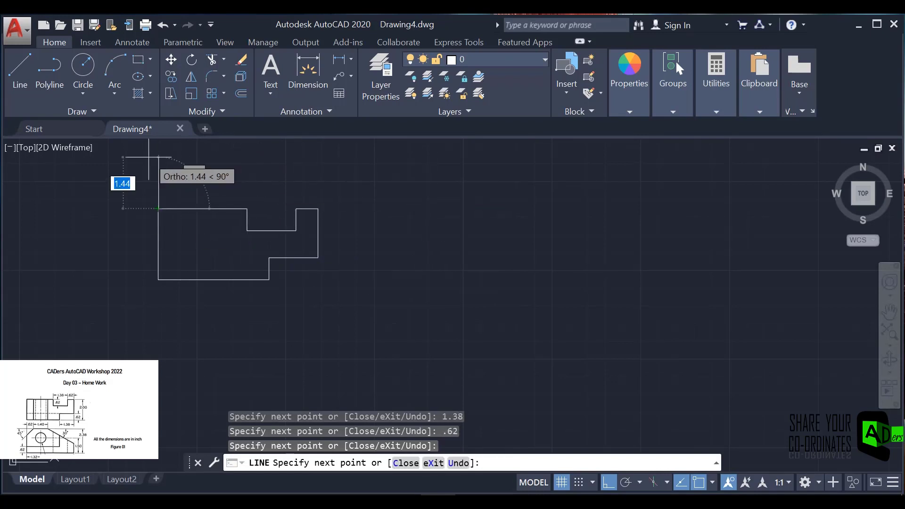
pyautogui.press('Escape')
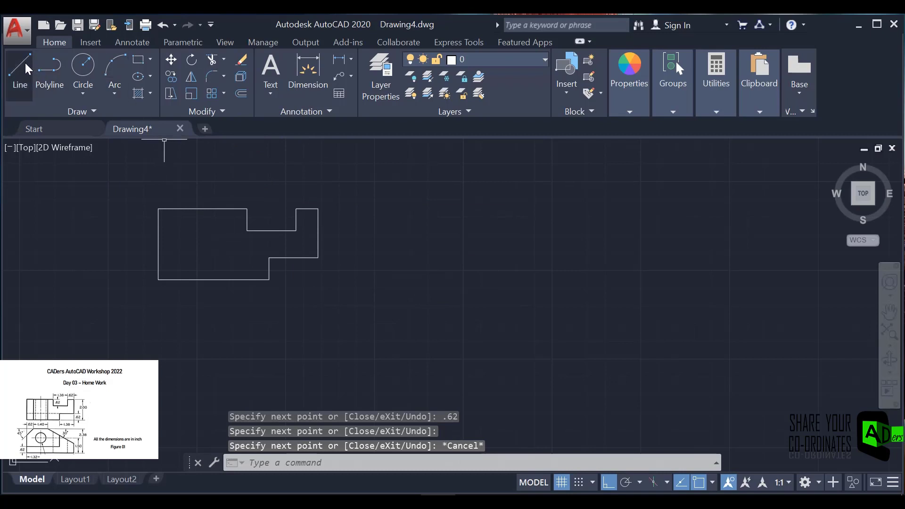
# Draw two separate vertical lines inside the outline, each from its bottom edge to its top edge.
pyautogui.click(24, 61)
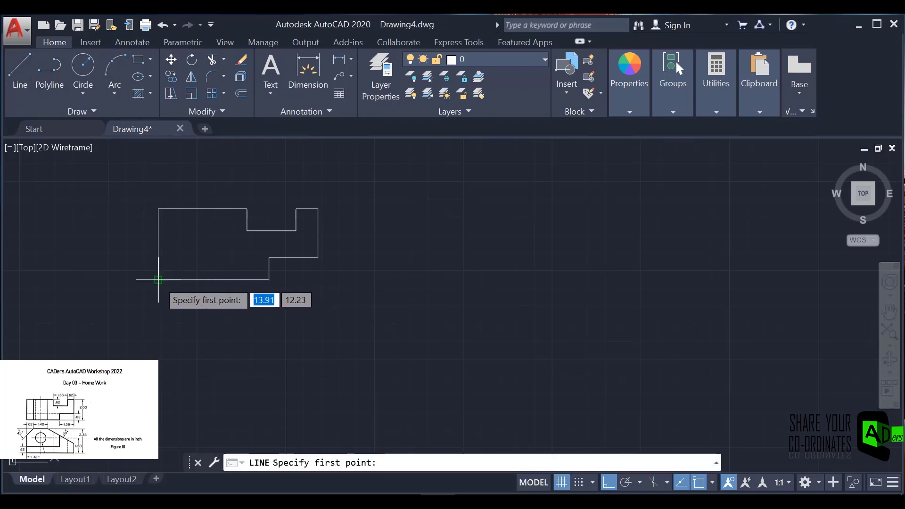
pyautogui.click(180, 280)
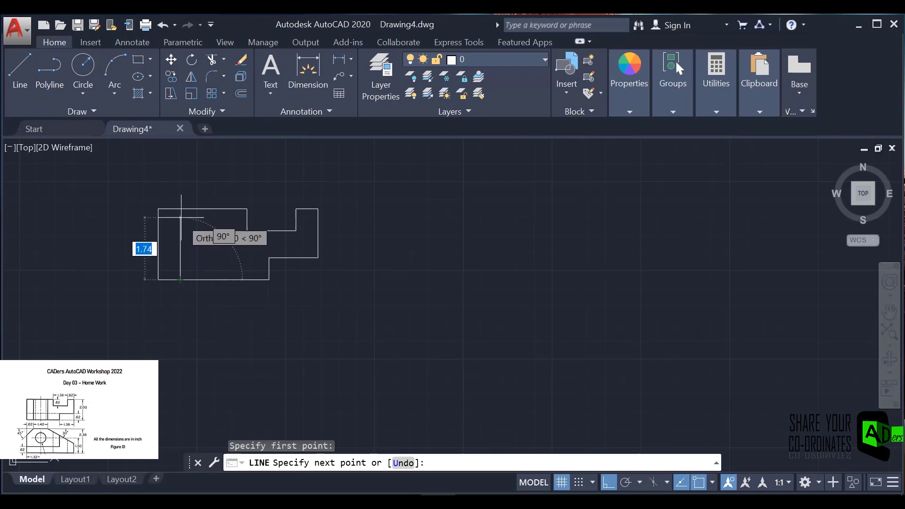
pyautogui.click(180, 208)
pyautogui.press('Escape')
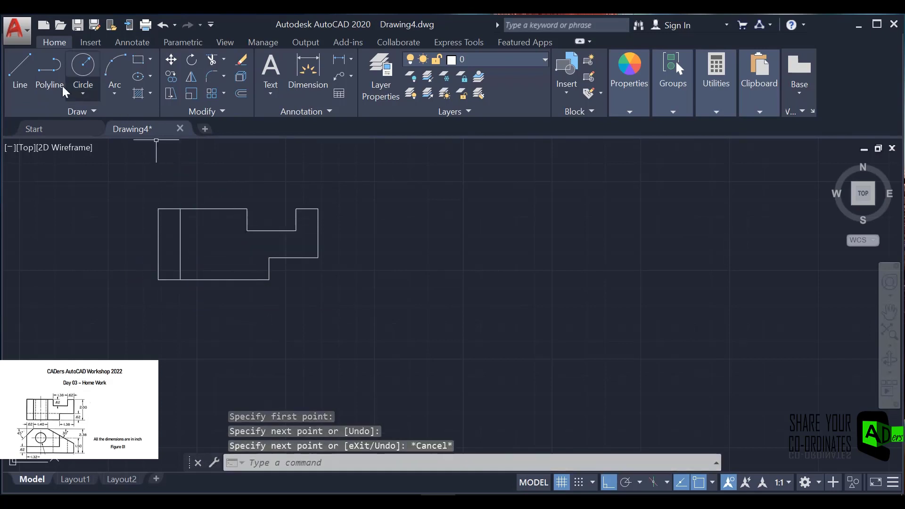
pyautogui.click(22, 70)
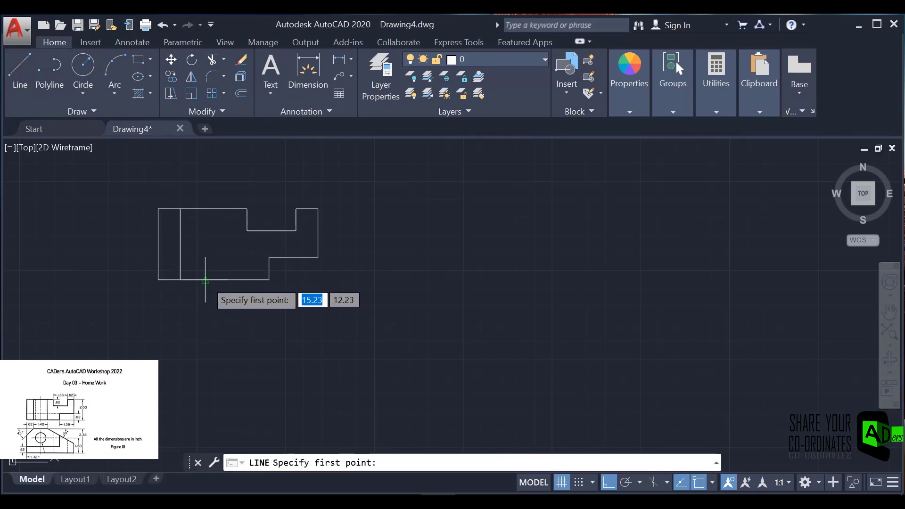
pyautogui.click(230, 279)
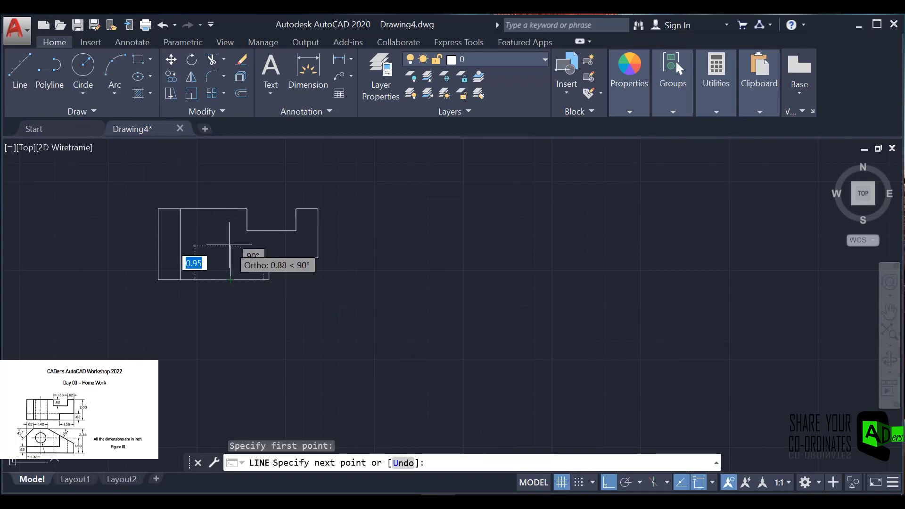
pyautogui.click(230, 208)
pyautogui.press('Escape')
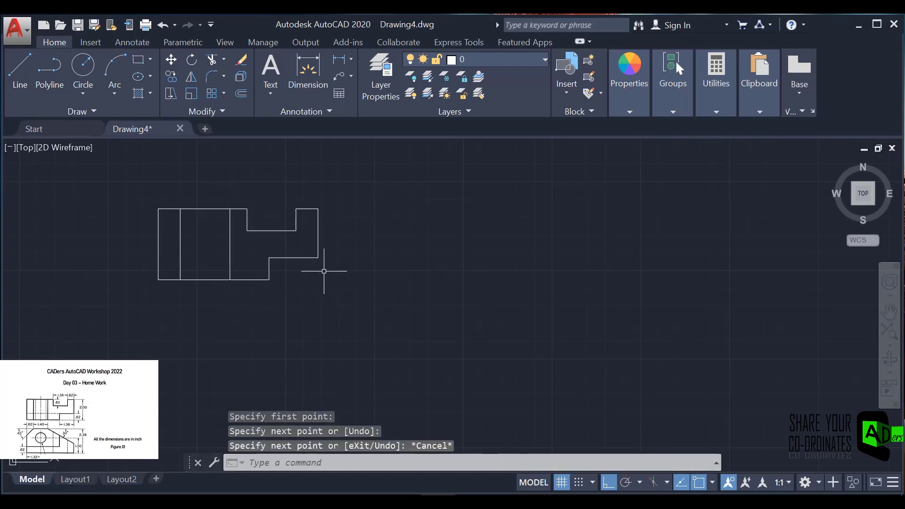
# Start the lower rectangle with a 4.50 top edge below the outline and a 2.38 right side.
pyautogui.click(19, 81)
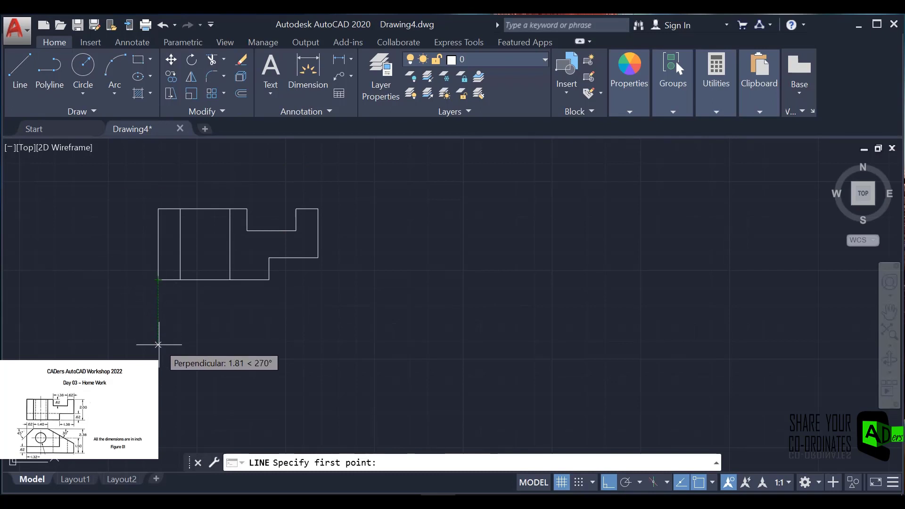
pyautogui.click(159, 344)
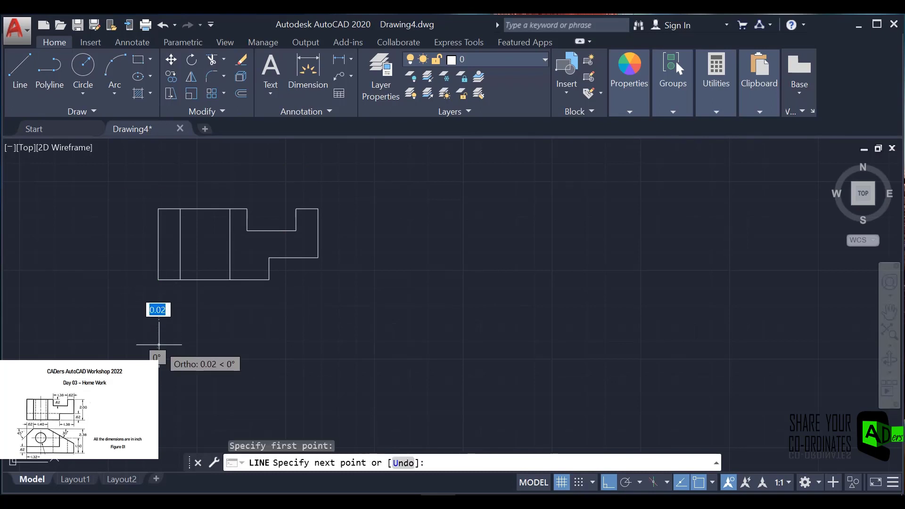
pyautogui.click(317, 345)
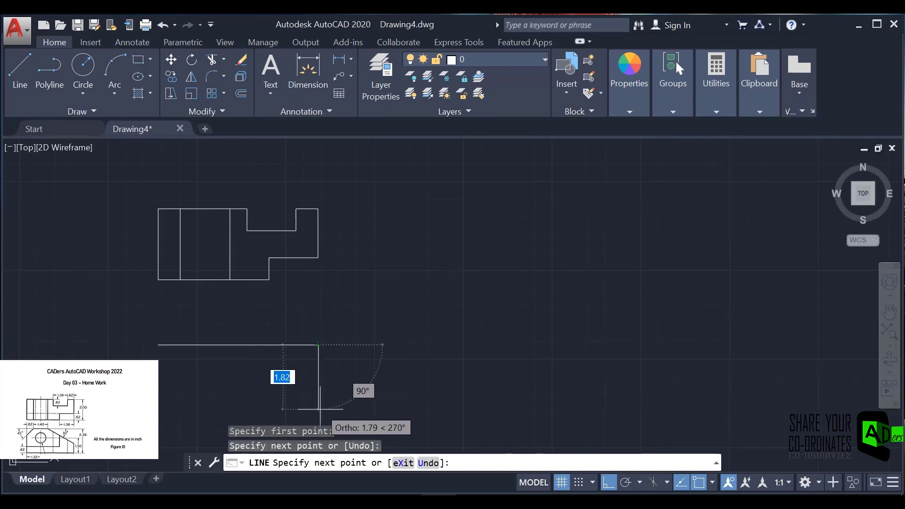
pyautogui.scroll(-2, 296, 390)
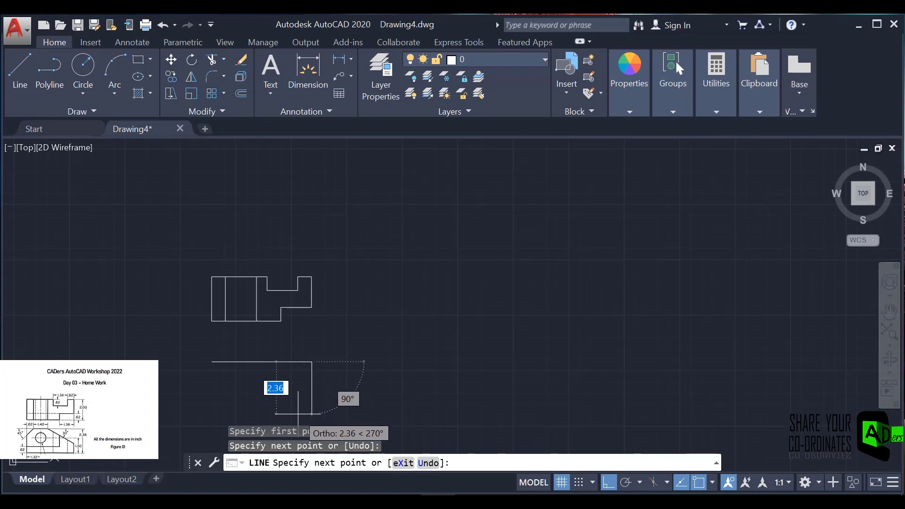
pyautogui.write('2.')
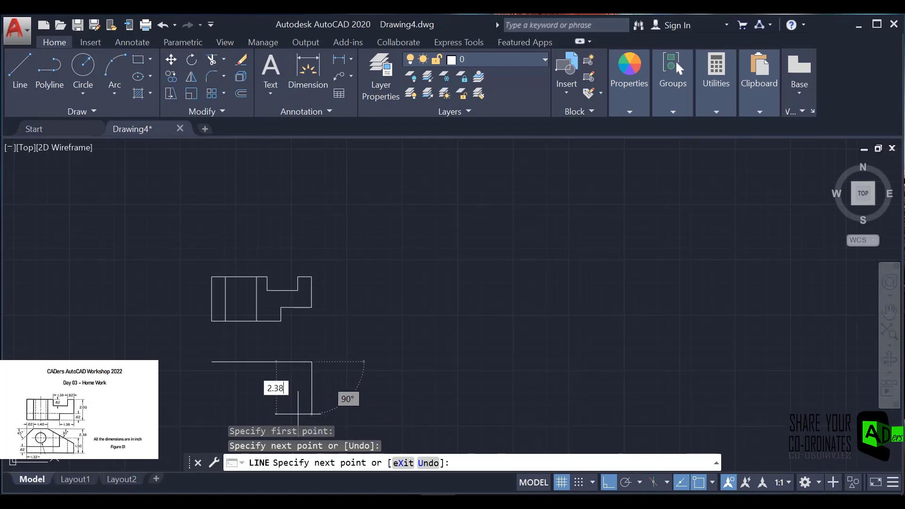
pyautogui.press('Return')
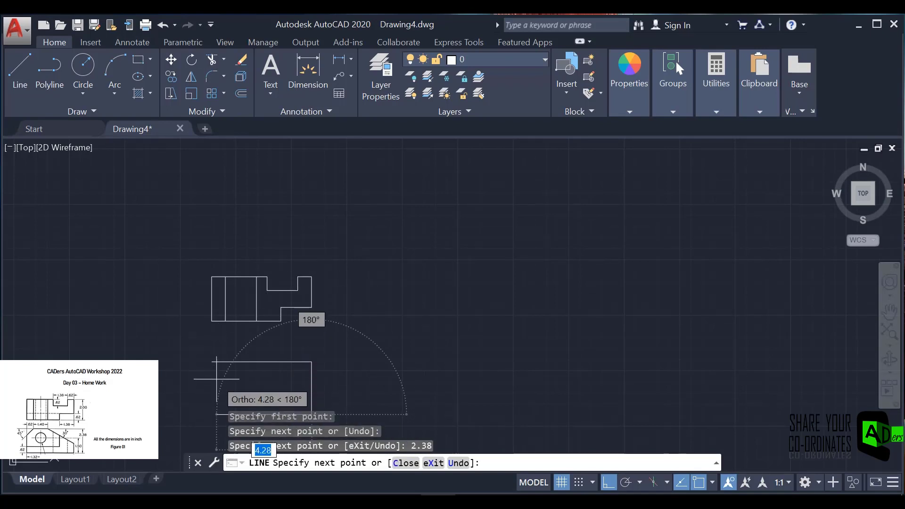
# Add the 4.50 bottom edge and close the rectangle at its starting corner.
pyautogui.moveTo(190, 391); pyautogui.dragTo(334, 292, button='middle')
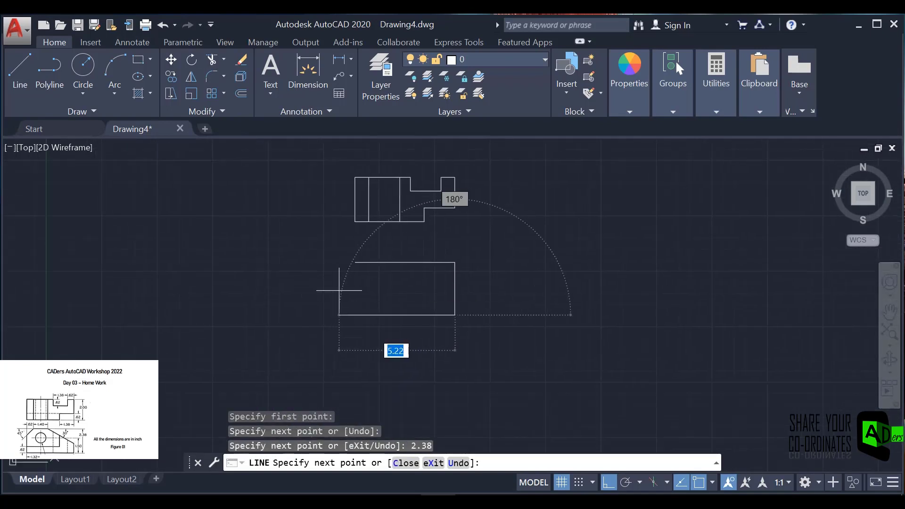
pyautogui.scroll(-2, 357, 258)
pyautogui.scroll(2, 358, 269)
pyautogui.scroll(2, 353, 273)
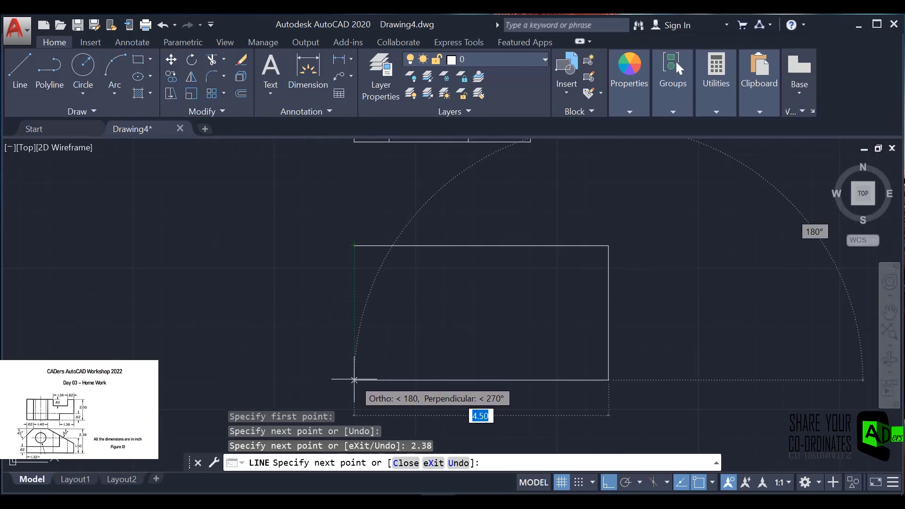
pyautogui.click(353, 379)
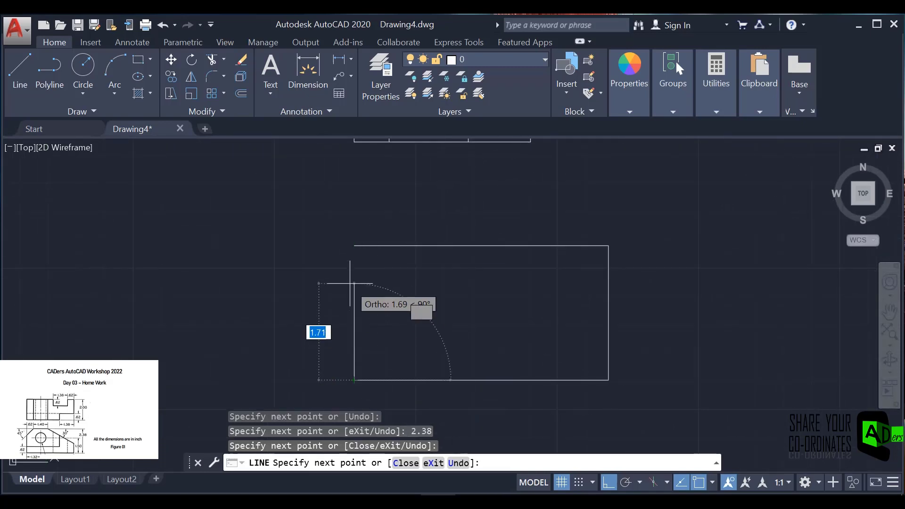
pyautogui.click(353, 245)
pyautogui.press('Escape')
pyautogui.scroll(-2, 425, 352)
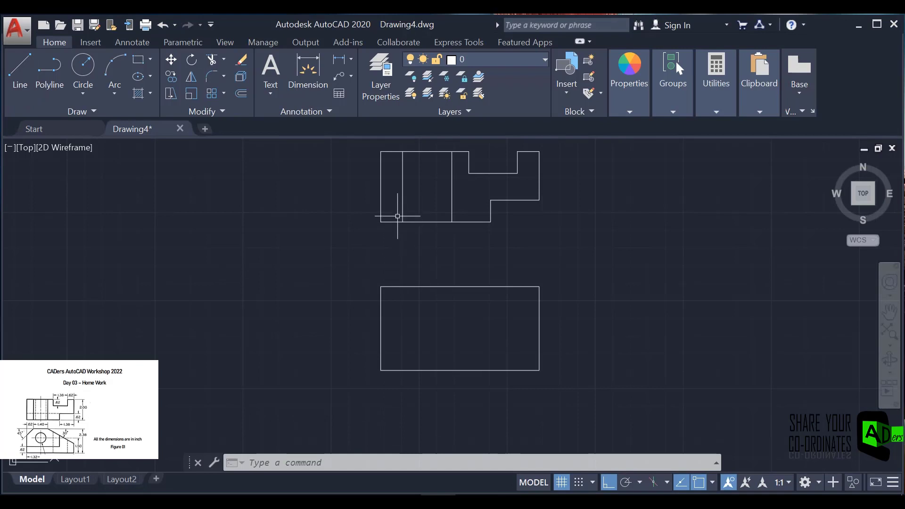
# Turn Ortho off and draw a 135° diagonal line from the rectangle's top edge.
pyautogui.click(10, 66)
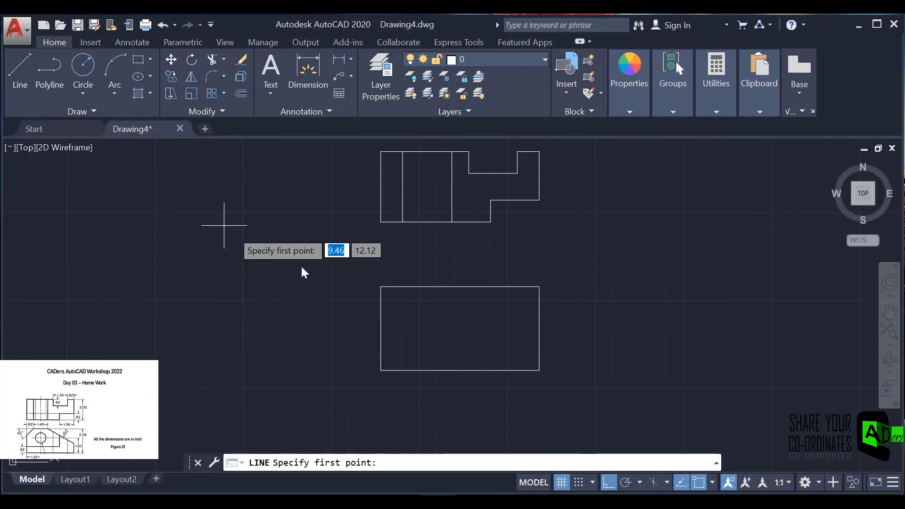
pyautogui.click(611, 485)
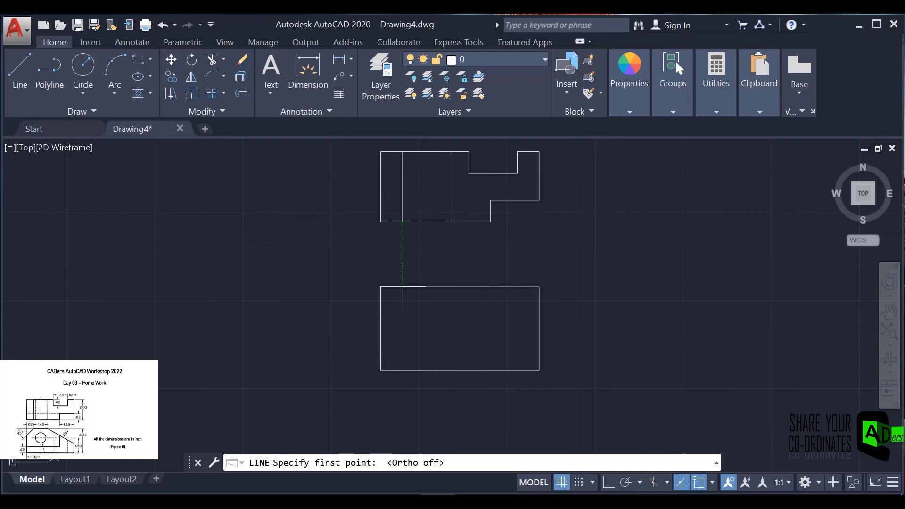
pyautogui.click(403, 287)
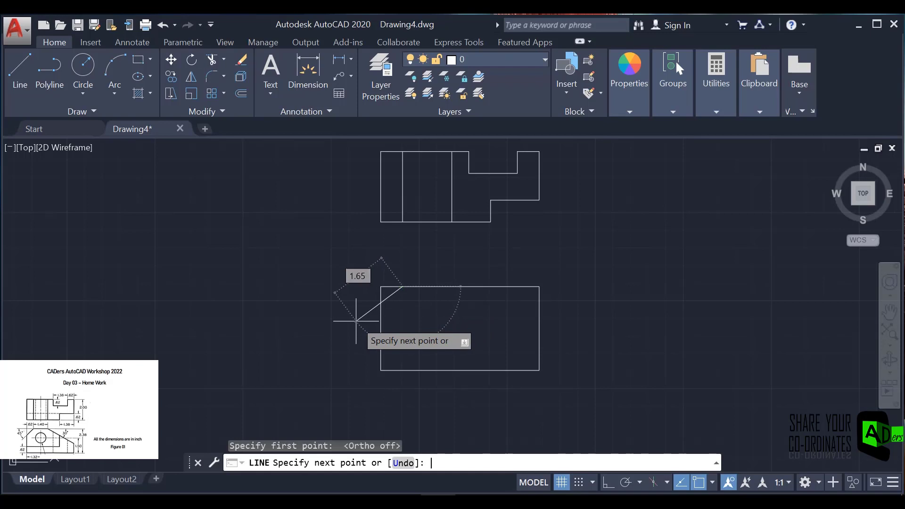
pyautogui.press('Tab')
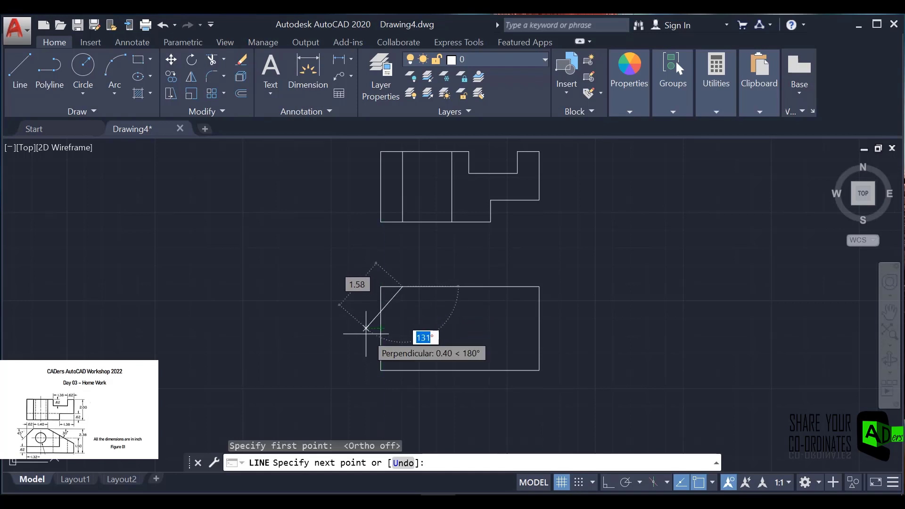
pyautogui.write('1')
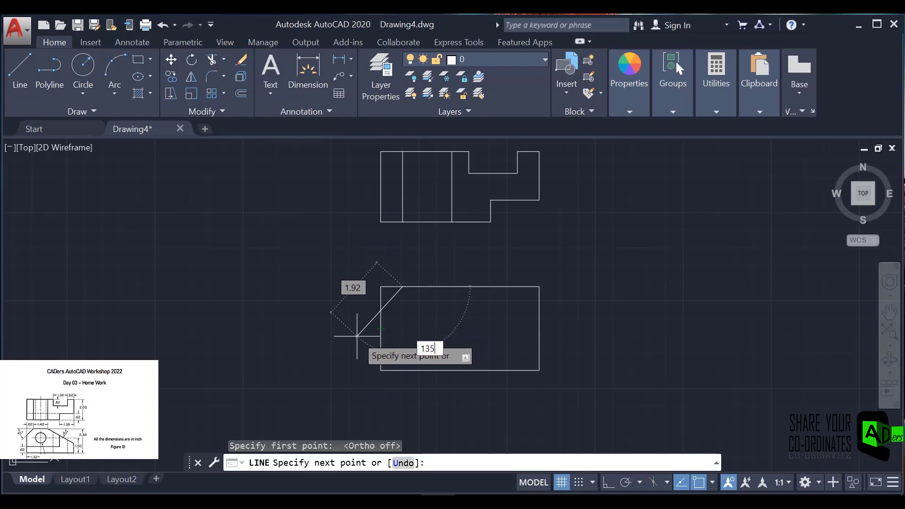
pyautogui.press('Return')
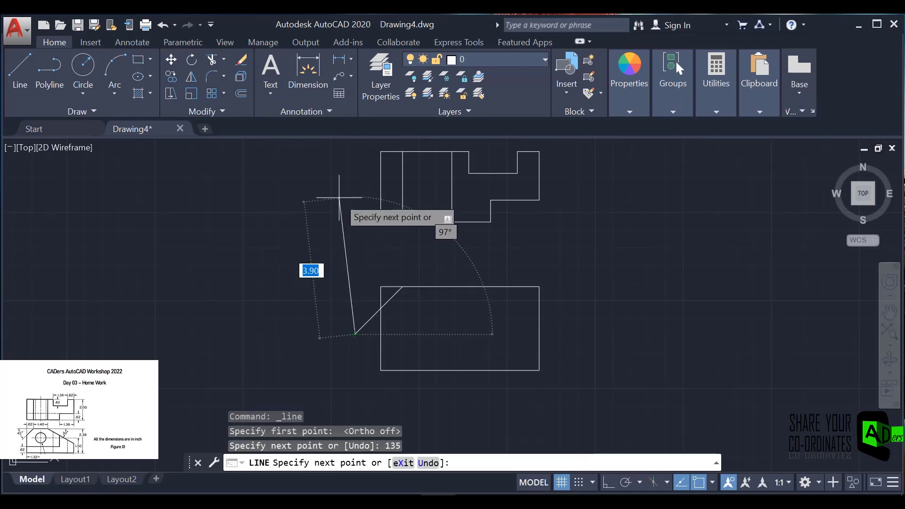
pyautogui.press('Escape')
# Draw the second angled line at 30° from the rectangle's top edge.
pyautogui.click(21, 67)
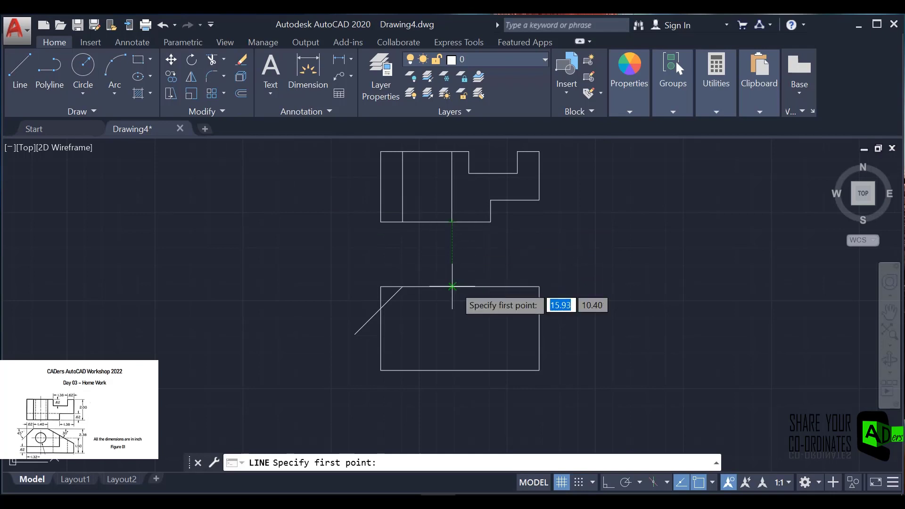
pyautogui.click(451, 287)
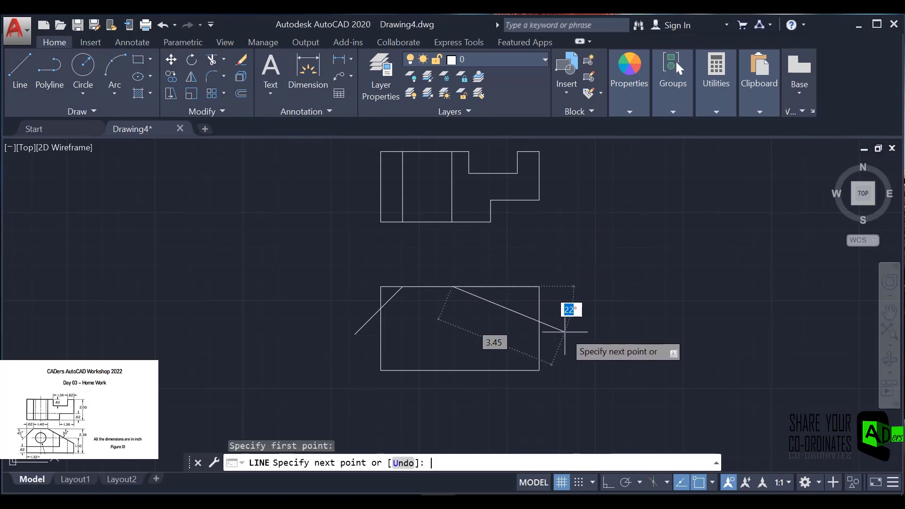
pyautogui.press('Return')
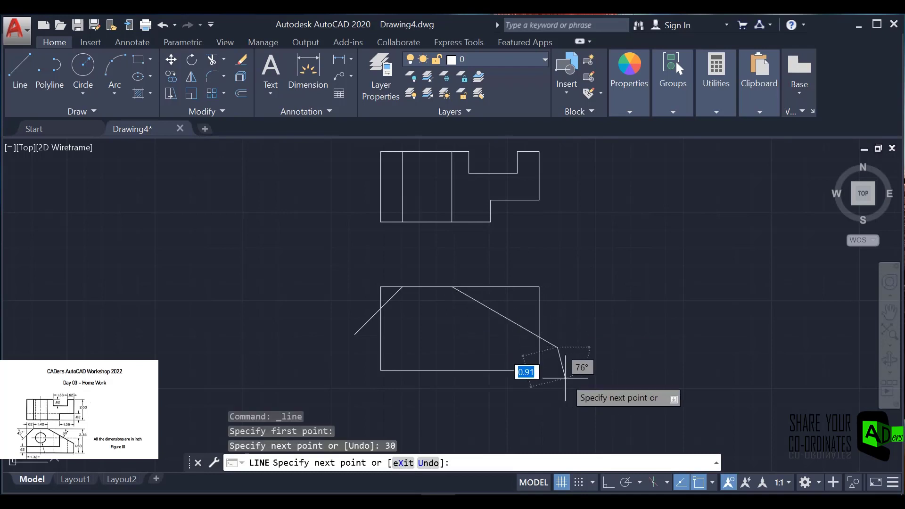
pyautogui.press('Escape')
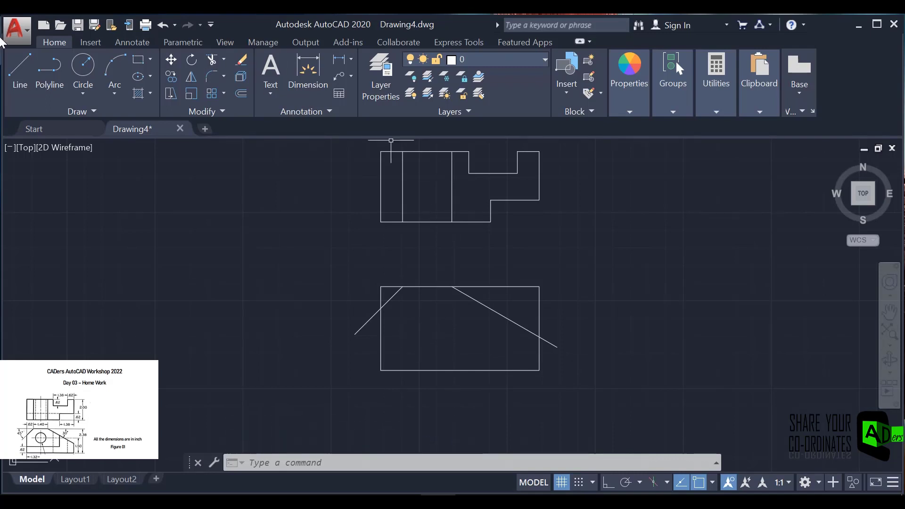
# Undo the stray short segment at the lower-left corner and turn Ortho back on.
pyautogui.click(12, 69)
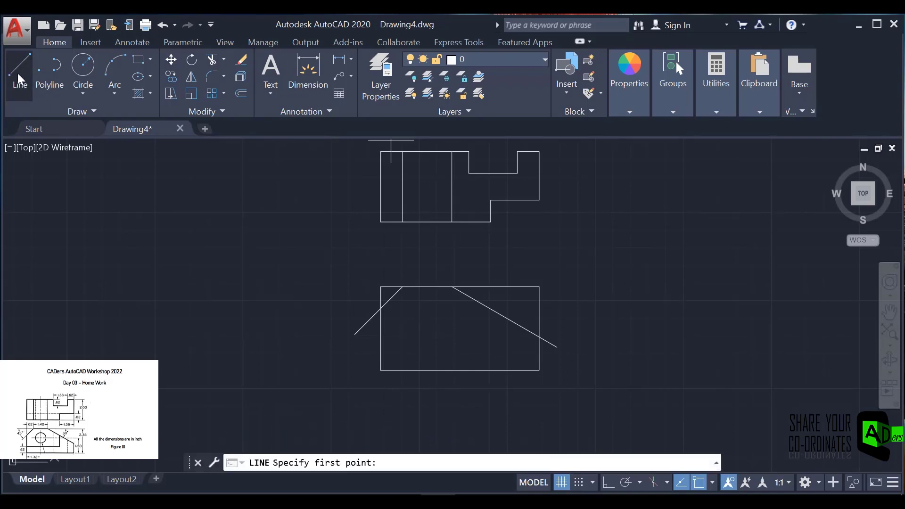
pyautogui.click(380, 369)
pyautogui.write('.62')
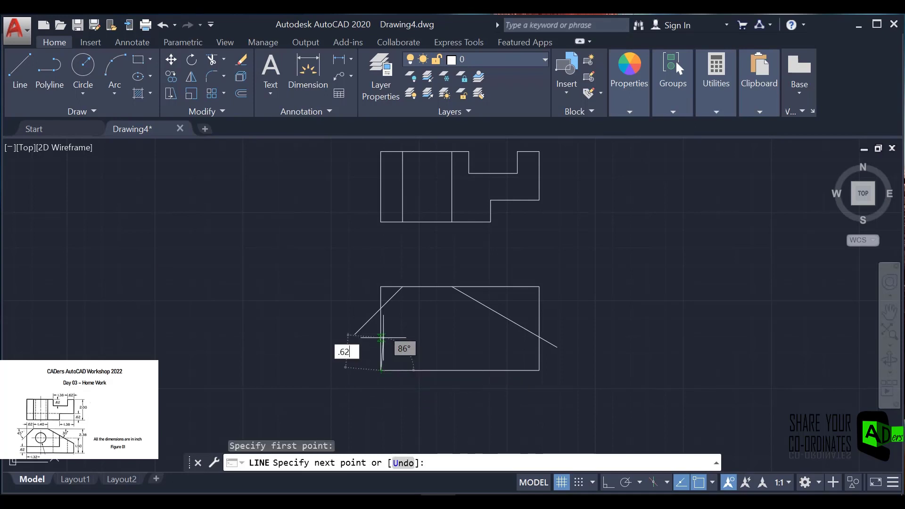
pyautogui.press('Return')
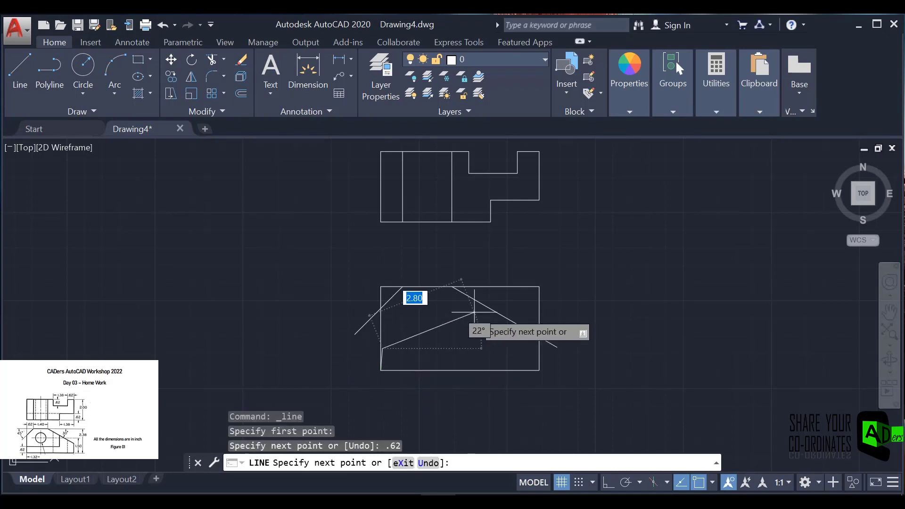
pyautogui.hotkey('ctrl', 'z')
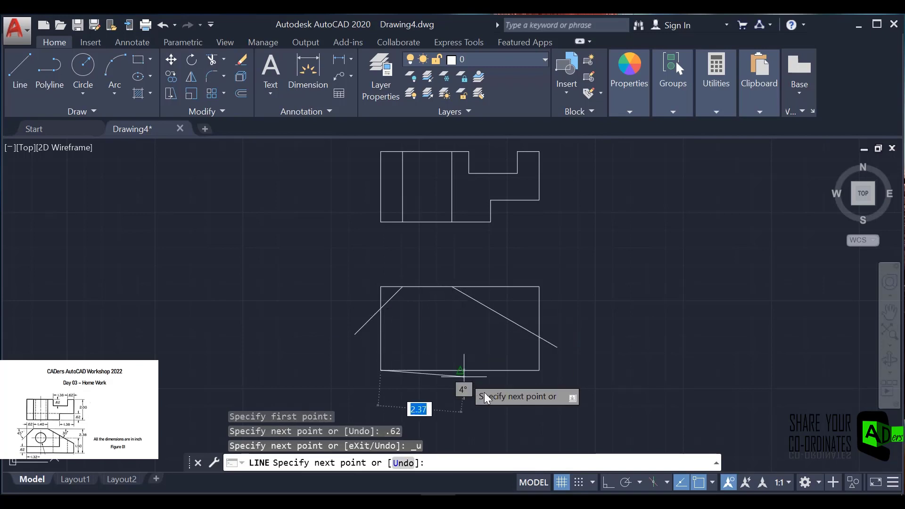
pyautogui.click(608, 480)
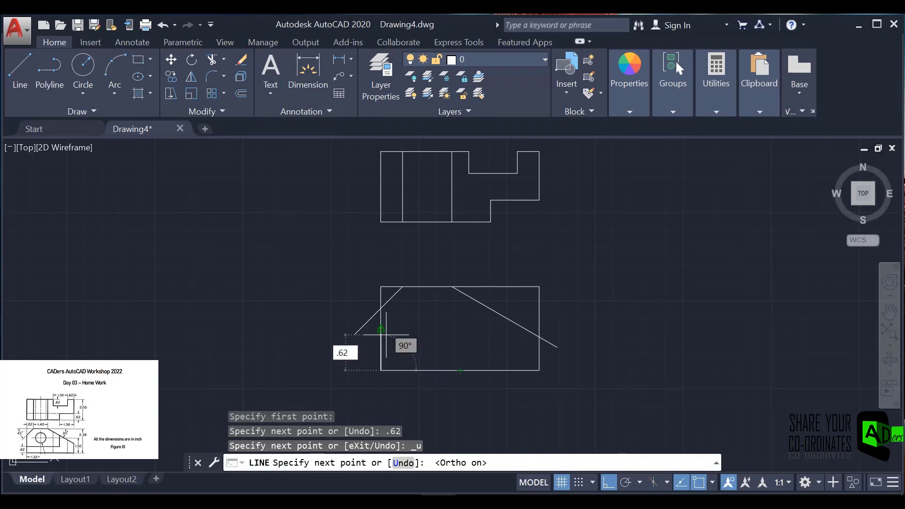
pyautogui.press('Escape')
# Draw the step line .62 above the bottom edge, then rising past the top edge.
pyautogui.press('Return')
pyautogui.click(381, 348)
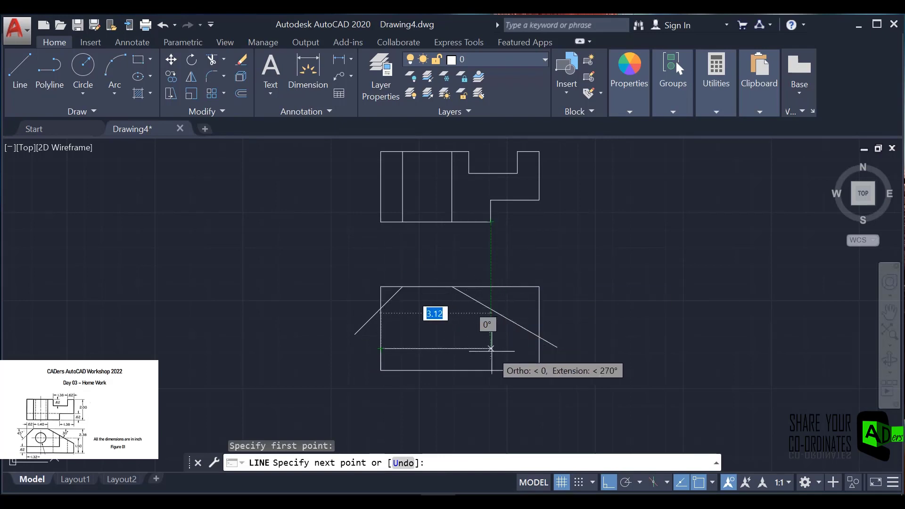
pyautogui.click(491, 349)
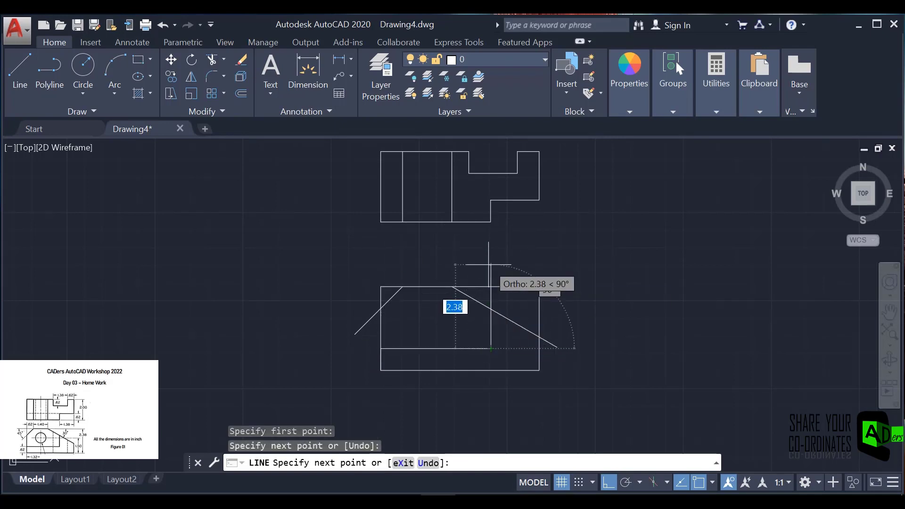
pyautogui.click(490, 269)
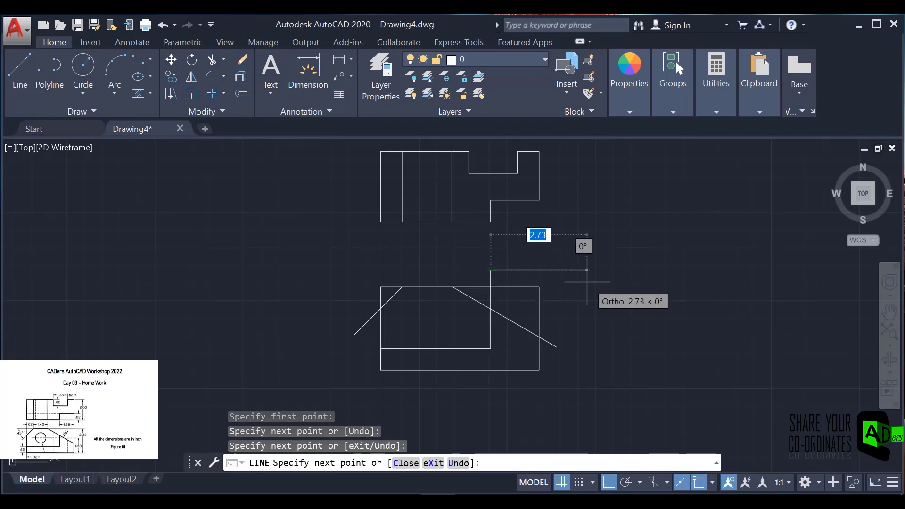
pyautogui.press('Escape')
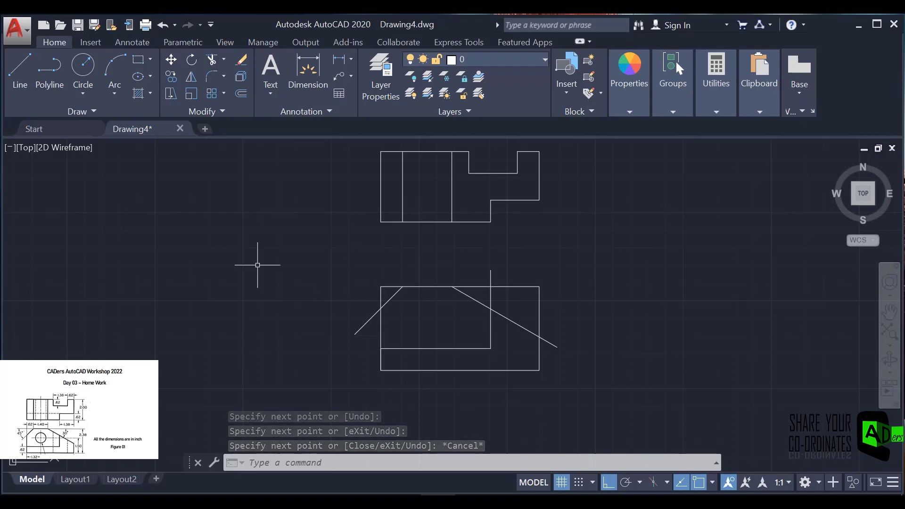
# Trim the overhanging diagonals and edge segments of the lower view, then delete the leftover short line.
pyautogui.click(213, 58)
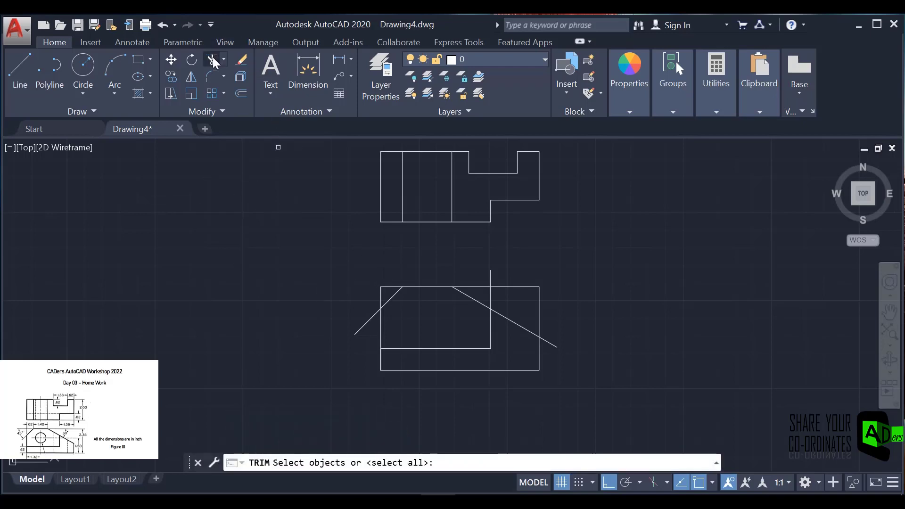
pyautogui.moveTo(322, 245)
pyautogui.mouseDown()
pyautogui.moveTo(396, 417)
pyautogui.moveTo(362, 398)
pyautogui.mouseUp()
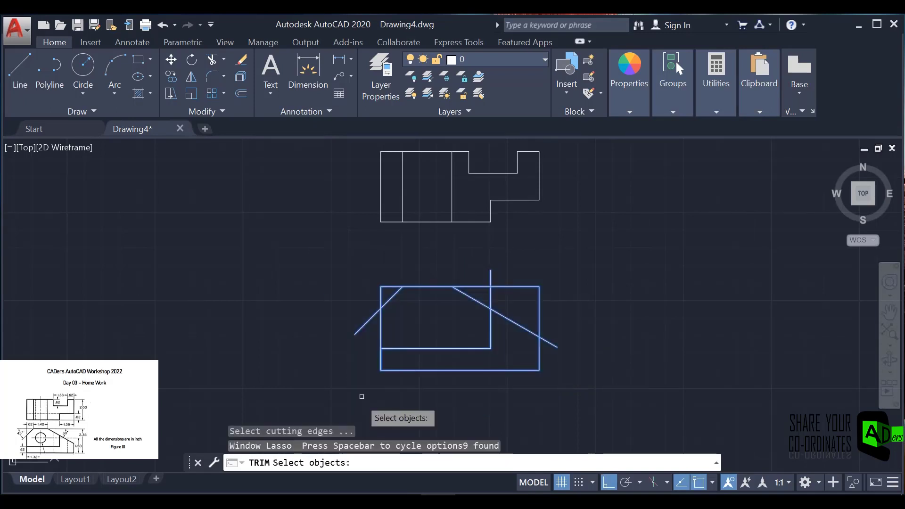
pyautogui.press('Return')
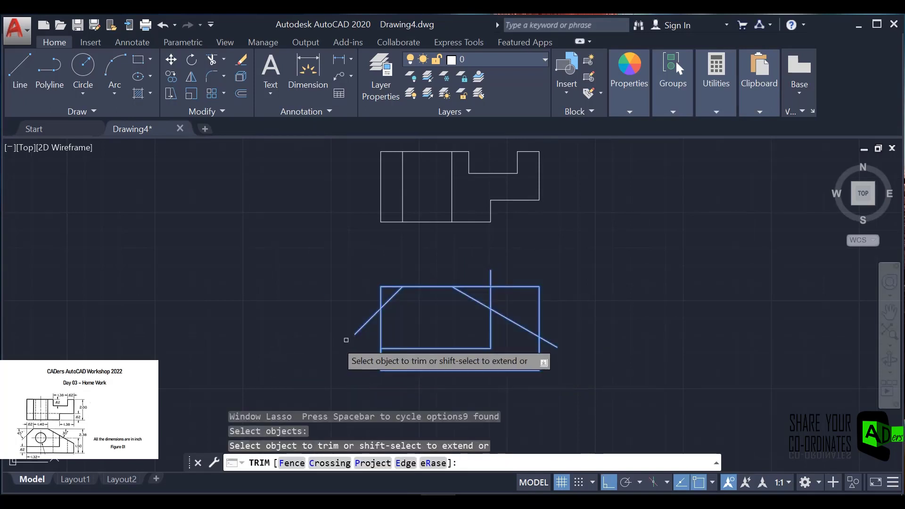
pyautogui.click(365, 328)
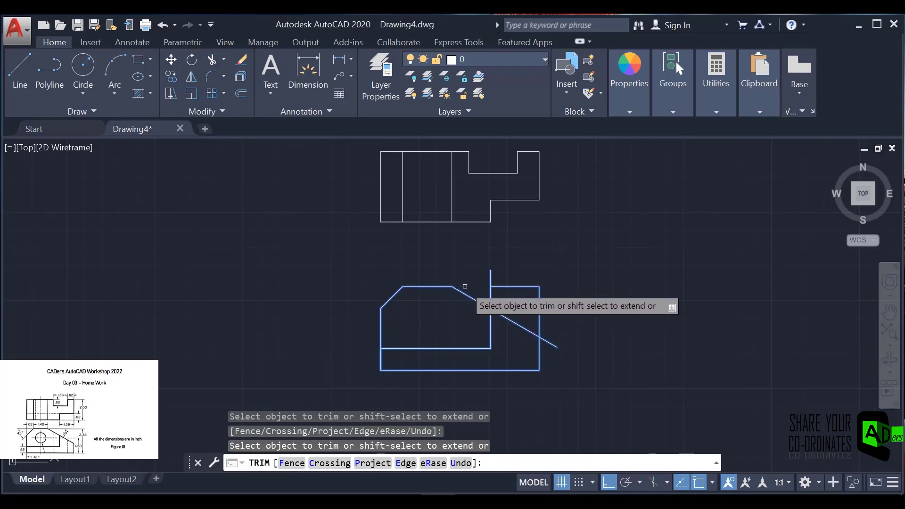
pyautogui.click(493, 291)
pyautogui.click(487, 286)
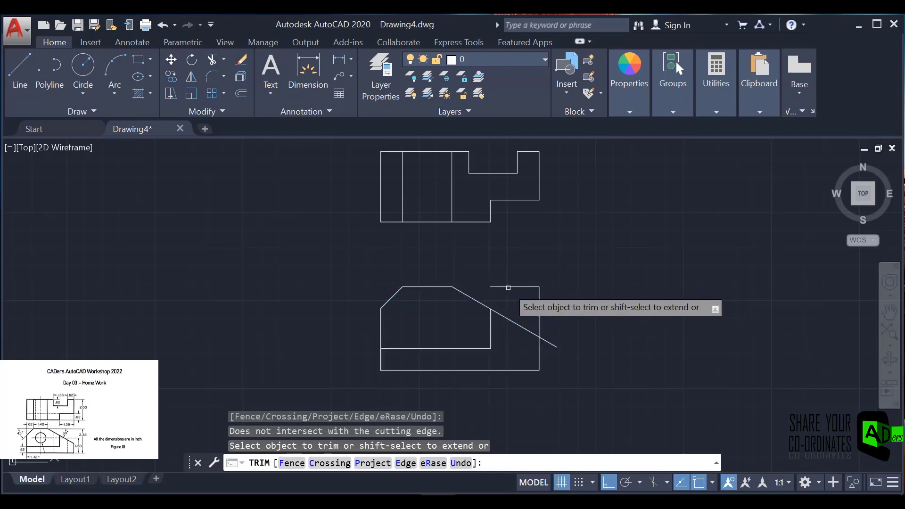
pyautogui.click(538, 296)
pyautogui.click(553, 346)
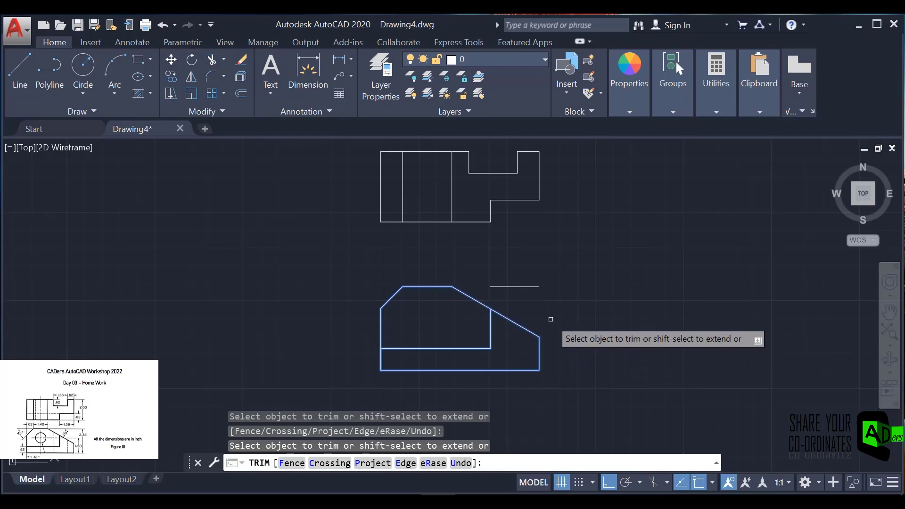
pyautogui.press('Return')
pyautogui.click(515, 286)
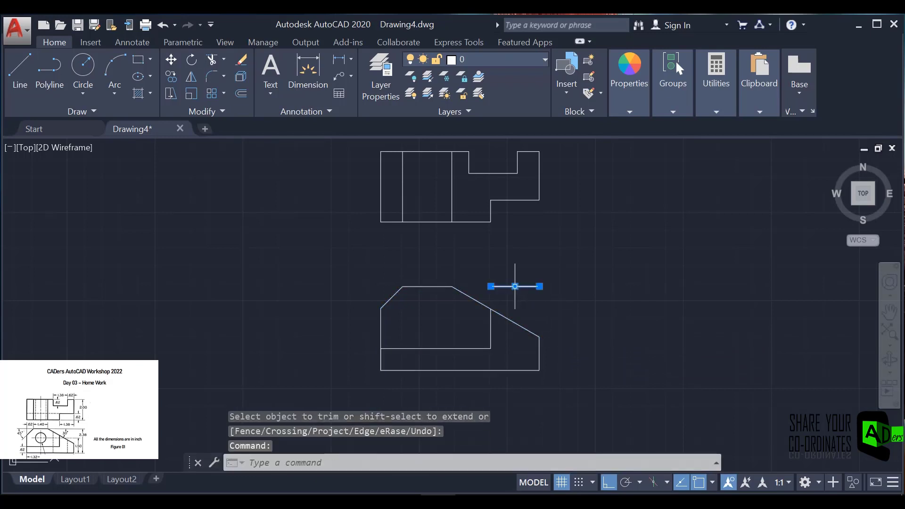
pyautogui.press('Delete')
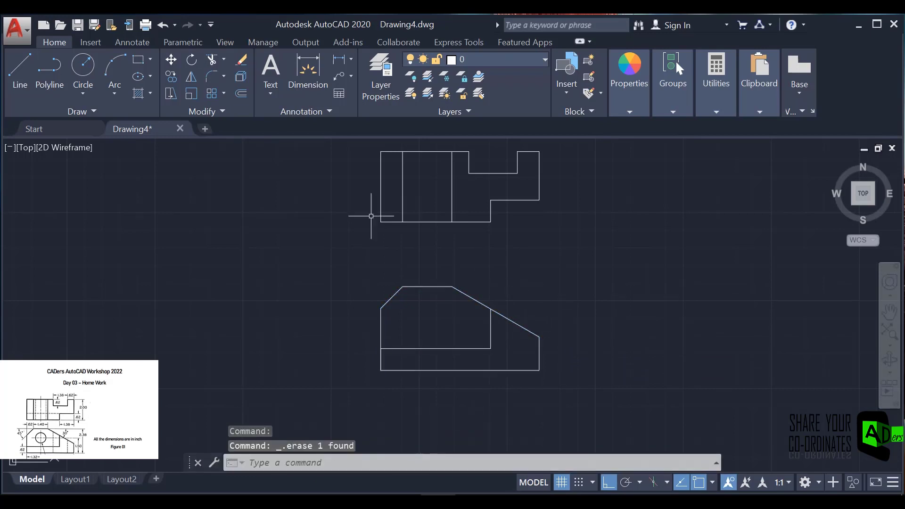
# Draw the hole centre line from the lower-left corner: 1.32 right, then 1.50 up.
pyautogui.click(14, 71)
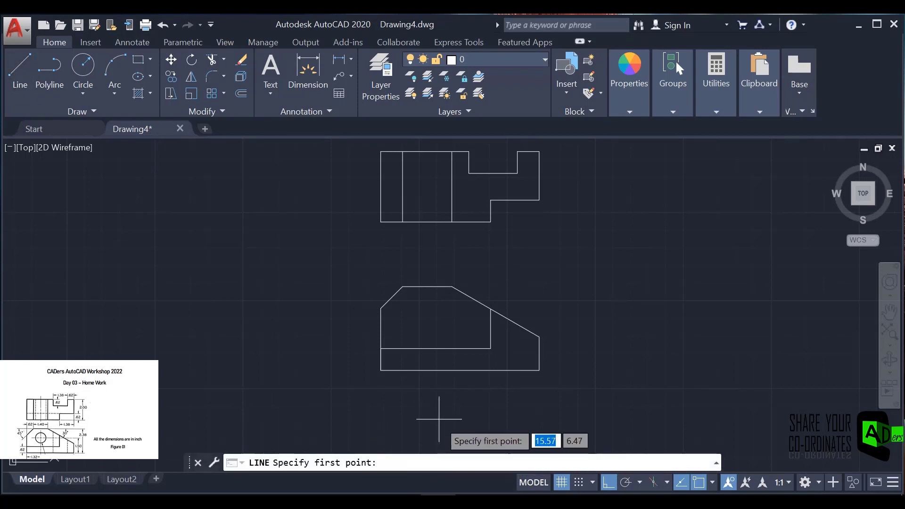
pyautogui.click(380, 370)
pyautogui.write('1.32')
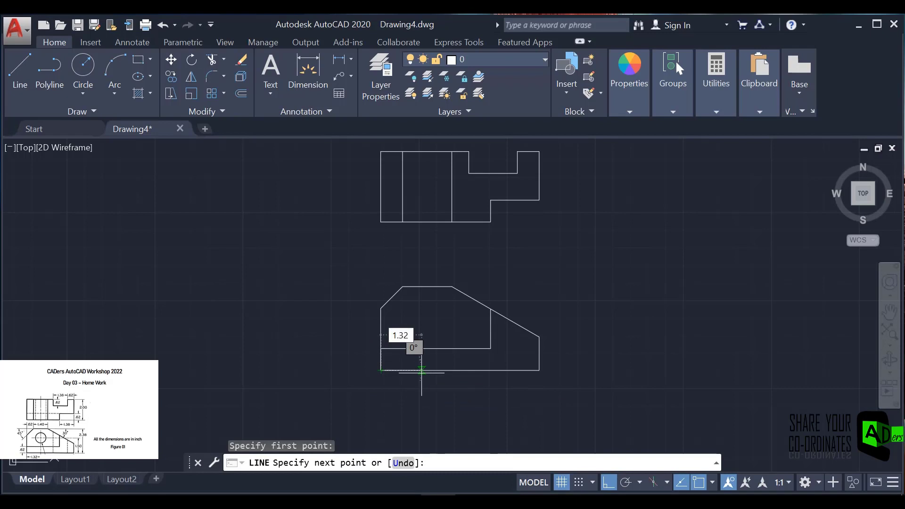
pyautogui.press('Return')
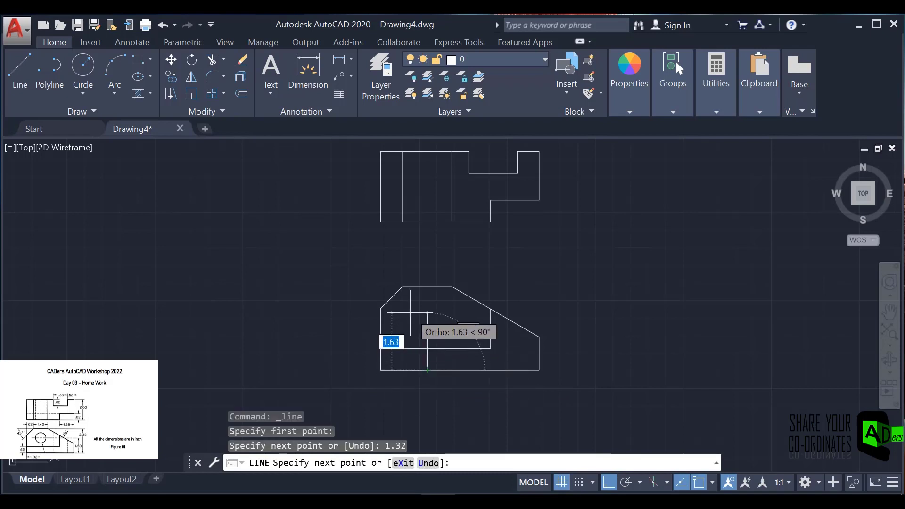
pyautogui.write('1.5')
pyautogui.press('Return')
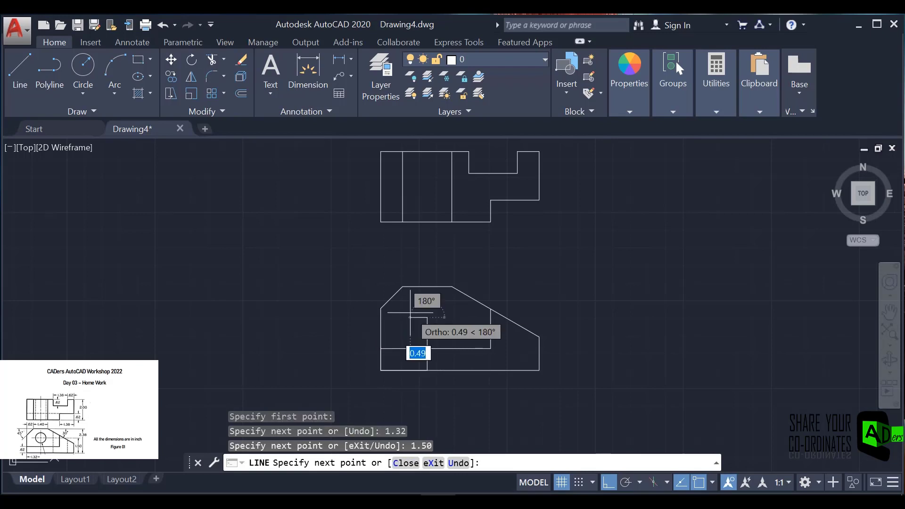
pyautogui.press('Escape')
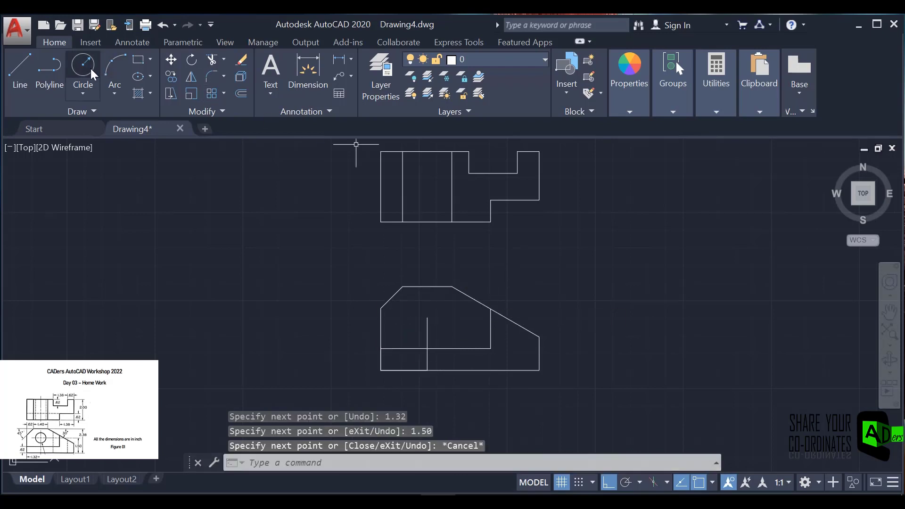
pyautogui.click(82, 93)
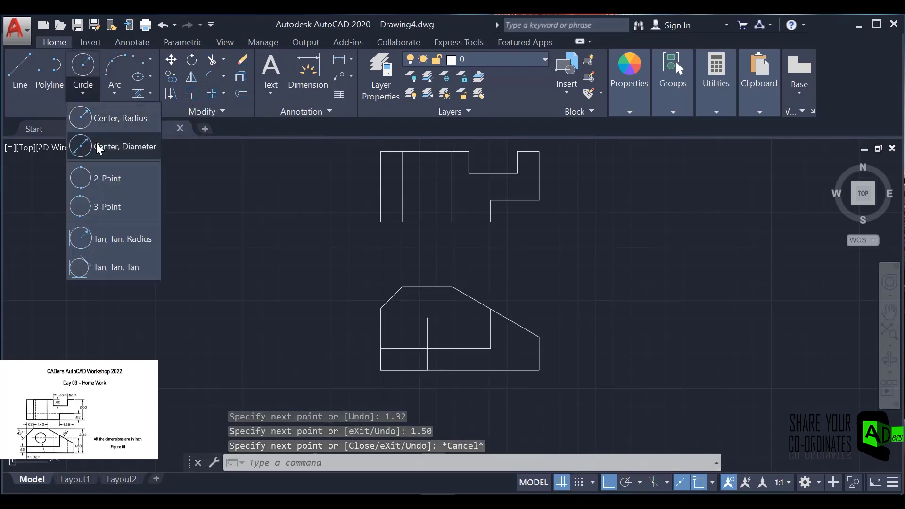
# Draw a diameter 1 circle centred on the top end of the 1.50 line.
pyautogui.click(96, 144)
pyautogui.click(427, 317)
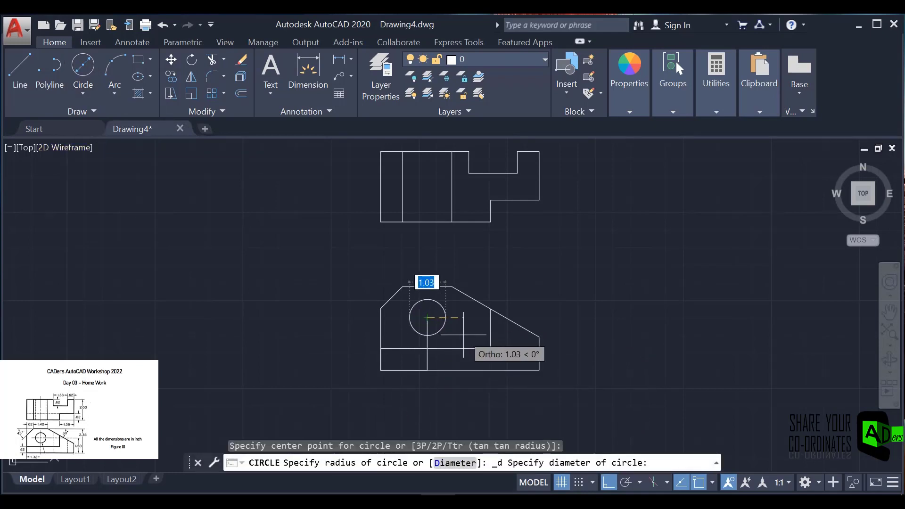
pyautogui.write('1')
pyautogui.press('Return')
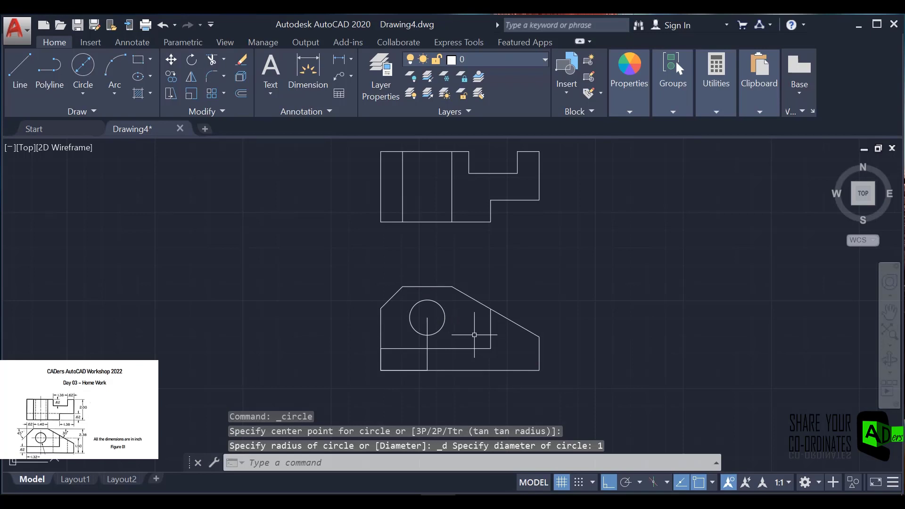
# Project two vertical lines up from the hole across the top view, bottom edge to top edge.
pyautogui.click(14, 68)
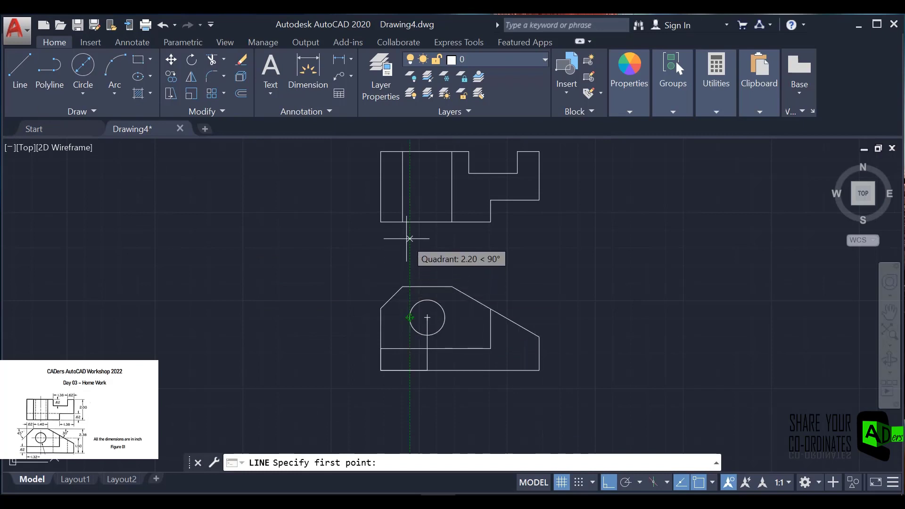
pyautogui.click(410, 221)
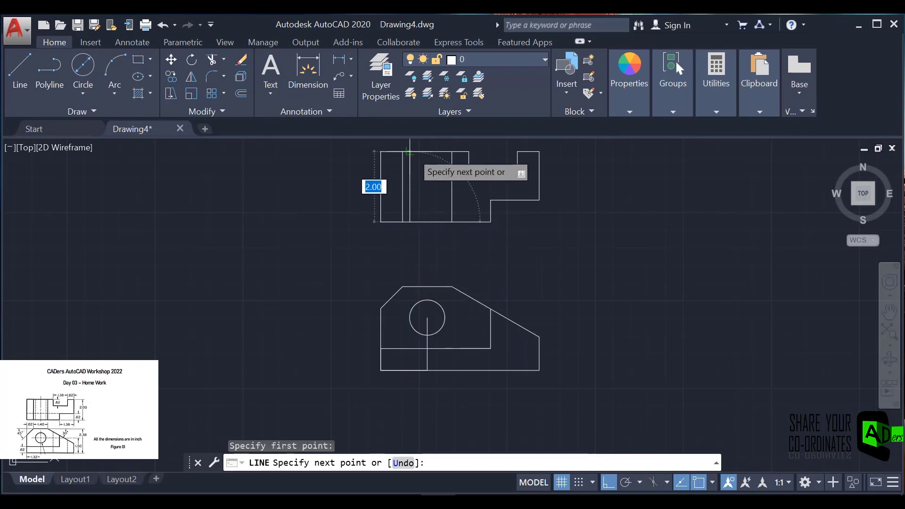
pyautogui.click(408, 152)
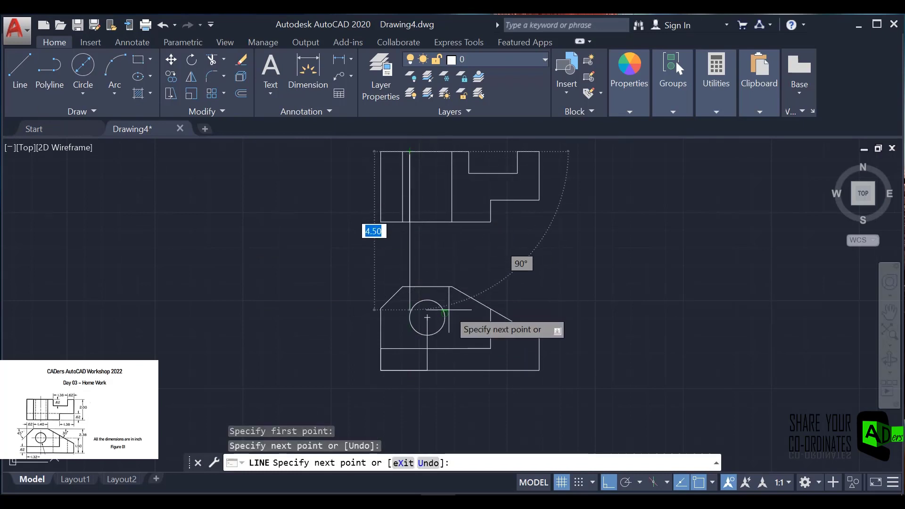
pyautogui.press('Escape')
pyautogui.click(20, 70)
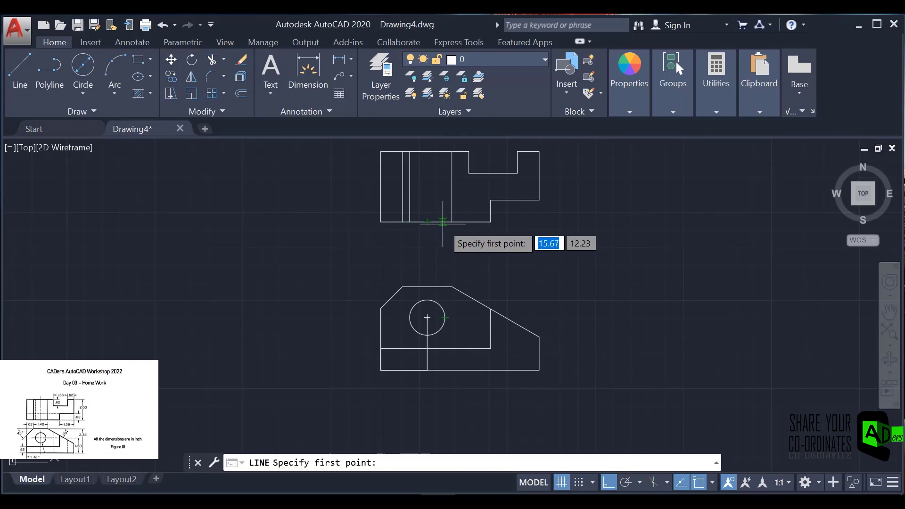
pyautogui.click(445, 222)
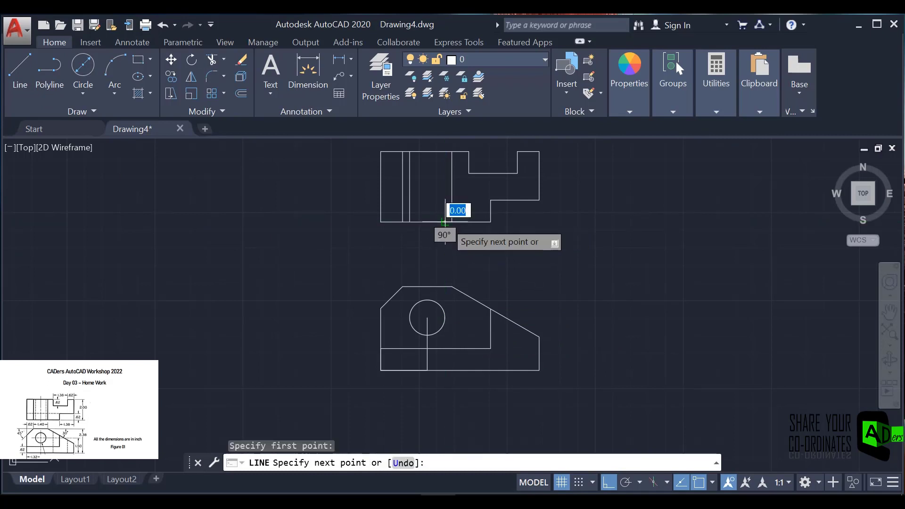
pyautogui.click(445, 151)
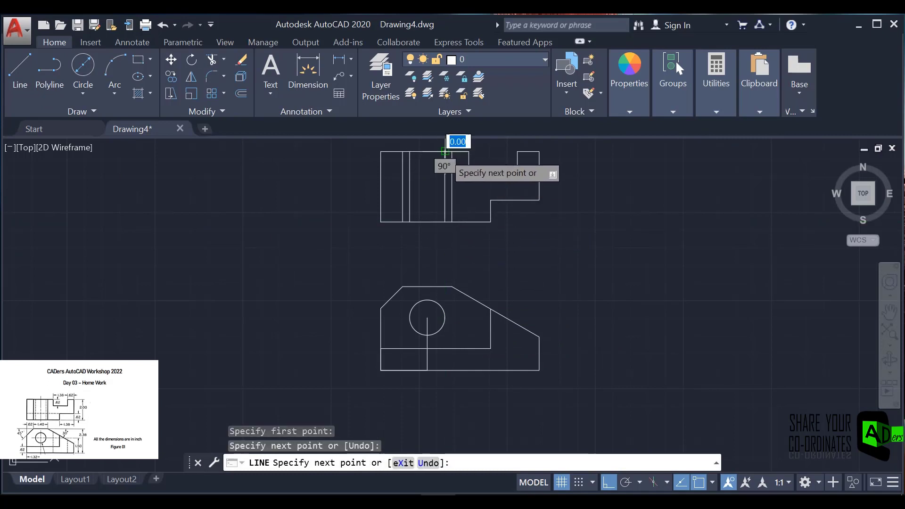
pyautogui.press('Escape')
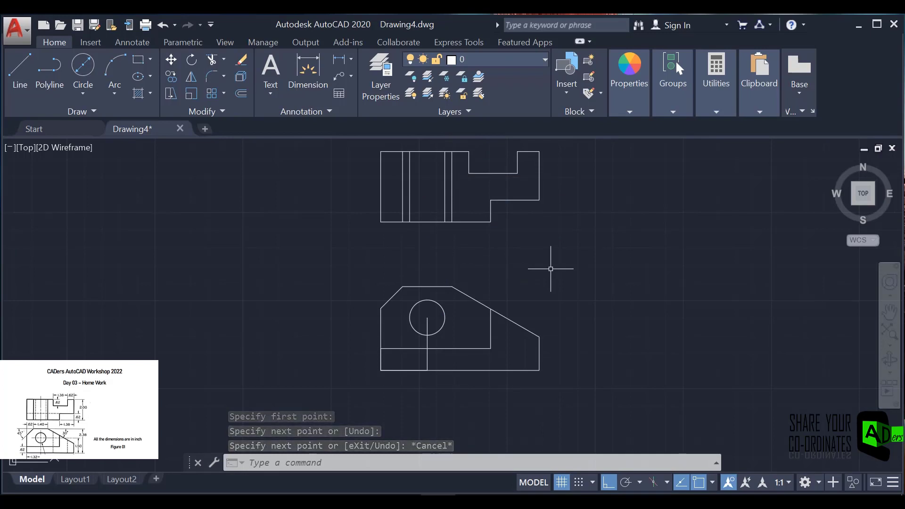
# Draw two vertical lines between the front view's bottom edge and the top view's step corners.
pyautogui.click(22, 72)
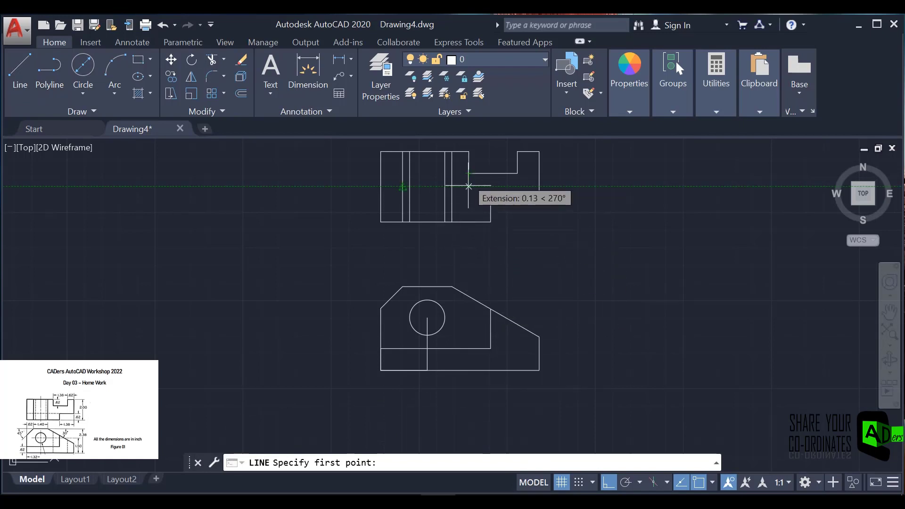
pyautogui.click(468, 370)
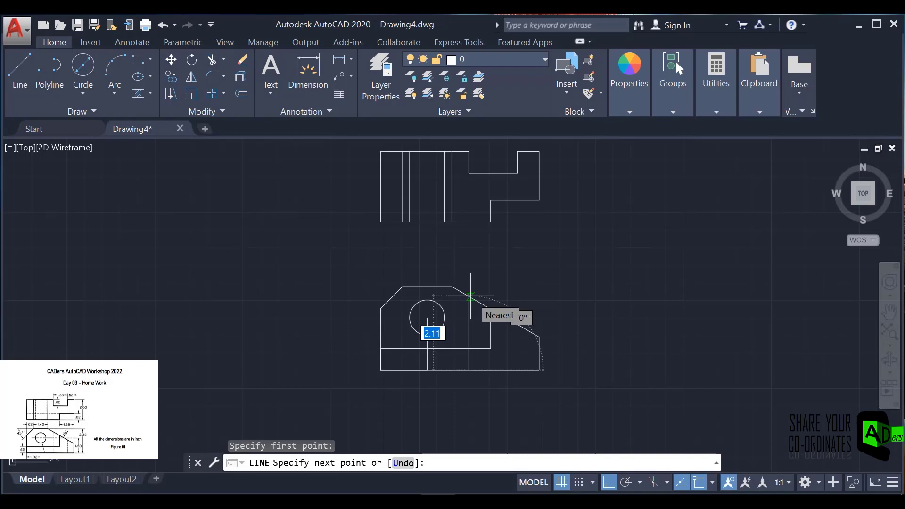
pyautogui.click(469, 296)
pyautogui.press('Escape')
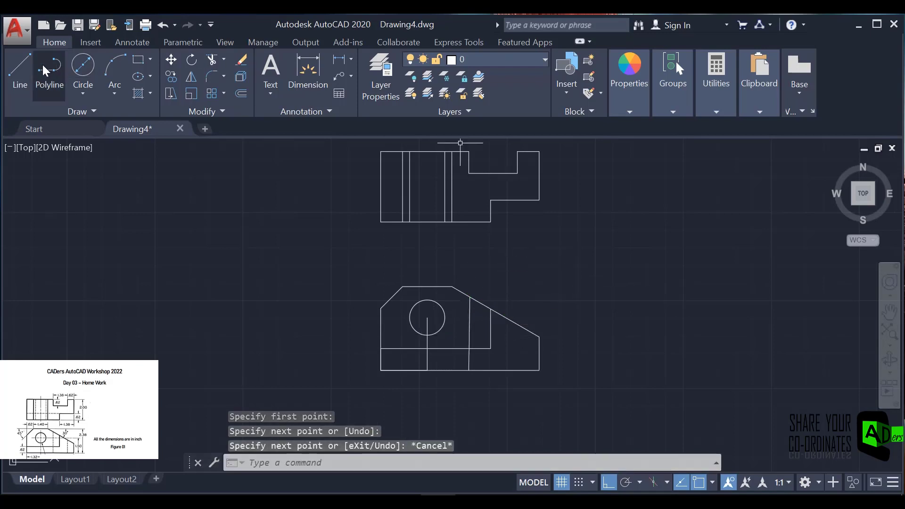
pyautogui.click(19, 68)
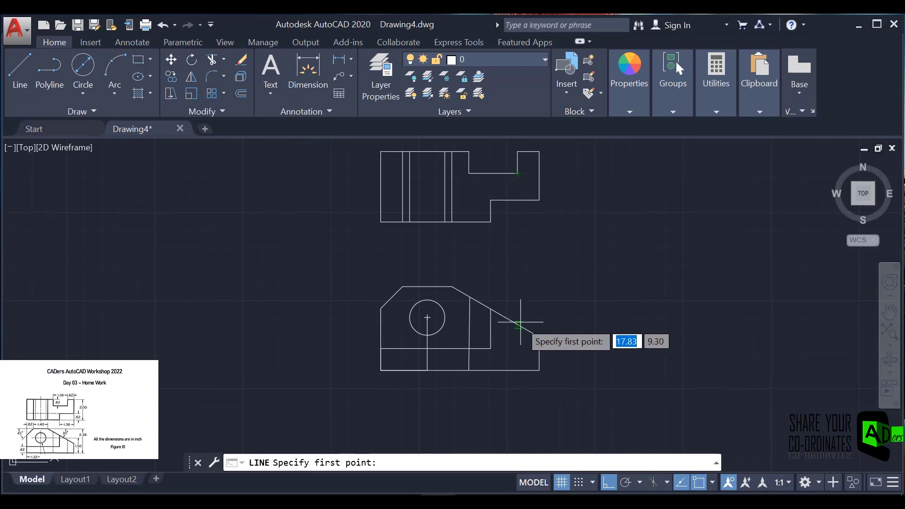
pyautogui.click(517, 297)
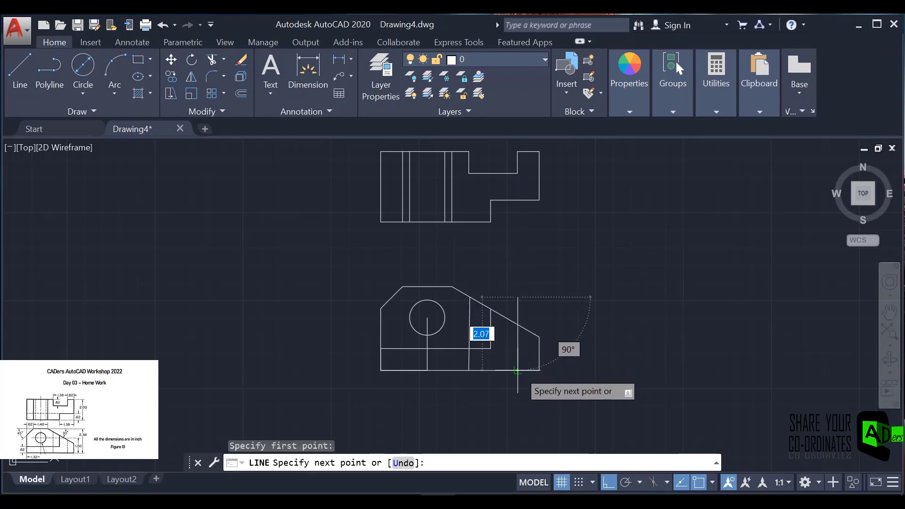
pyautogui.click(518, 370)
pyautogui.press('Escape')
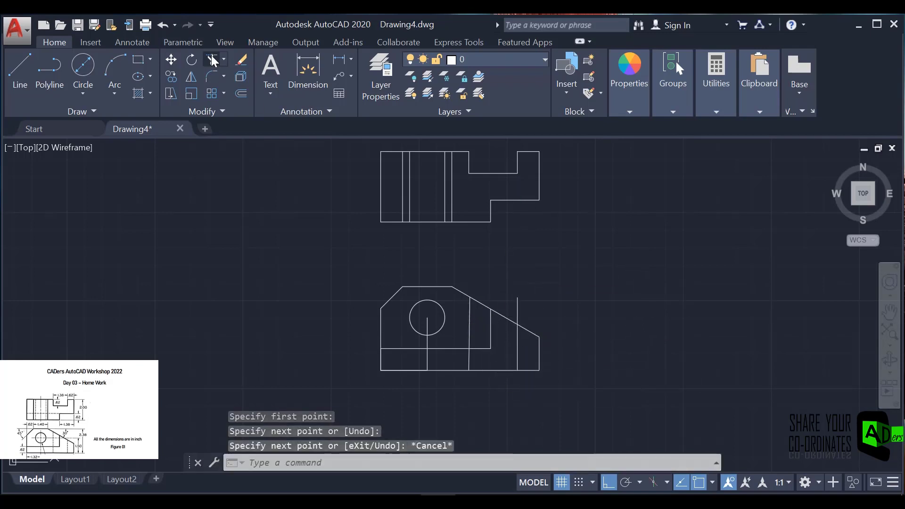
# Trim the new front-view vertical line so it stops at the sloped edge.
pyautogui.click(211, 56)
pyautogui.moveTo(435, 259)
pyautogui.mouseDown()
pyautogui.moveTo(589, 389)
pyautogui.moveTo(491, 415)
pyautogui.mouseUp()
pyautogui.press('Return')
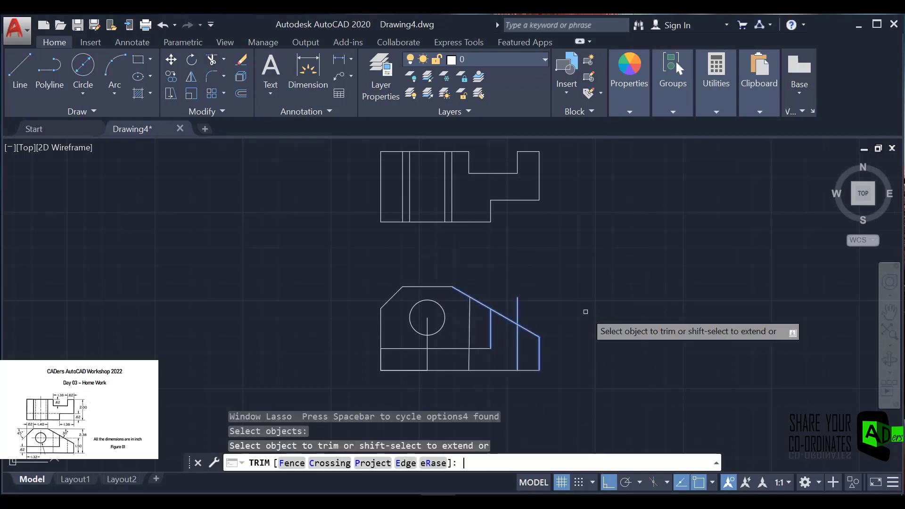
pyautogui.click(518, 303)
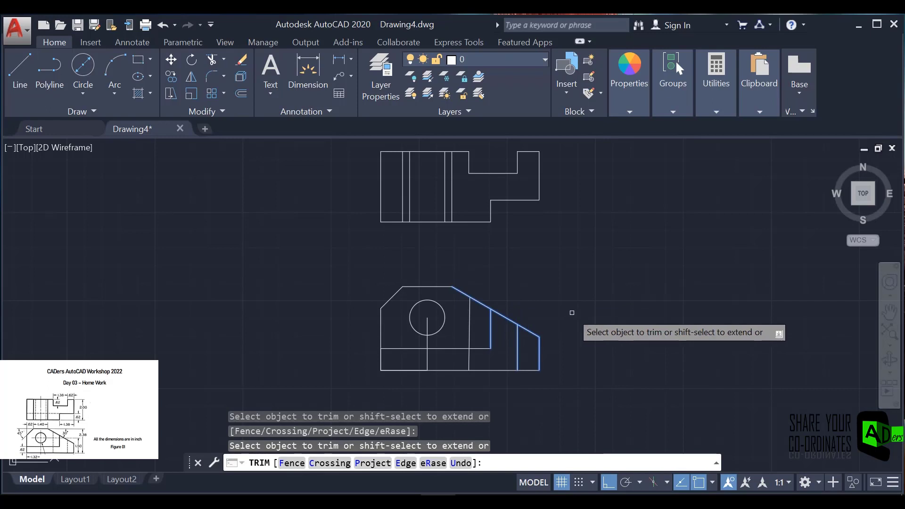
pyautogui.press('Return')
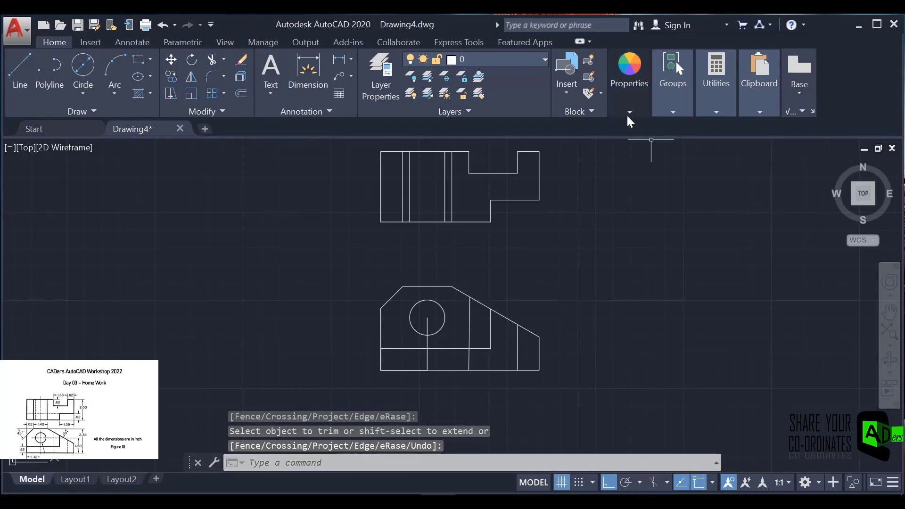
pyautogui.moveTo(629, 112)
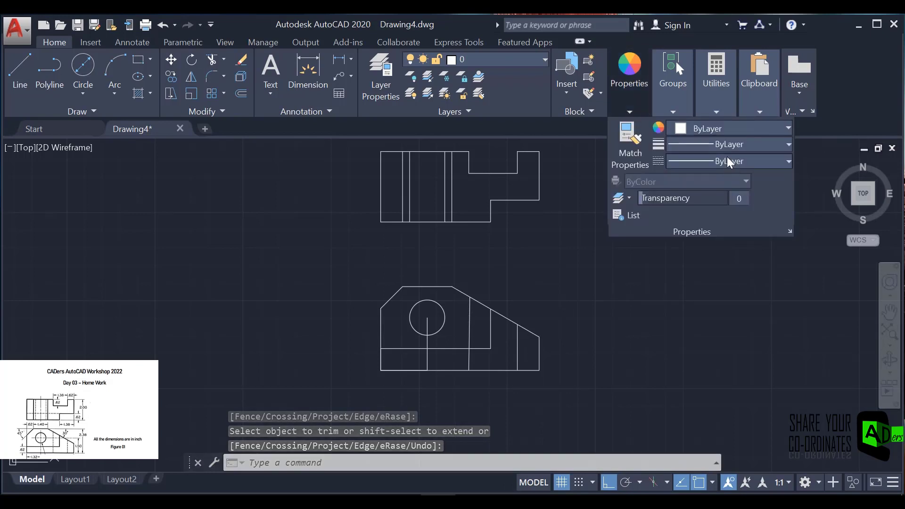
# Load the CENTER linetype from acad.lin through the linetype list's Other option.
pyautogui.click(727, 157)
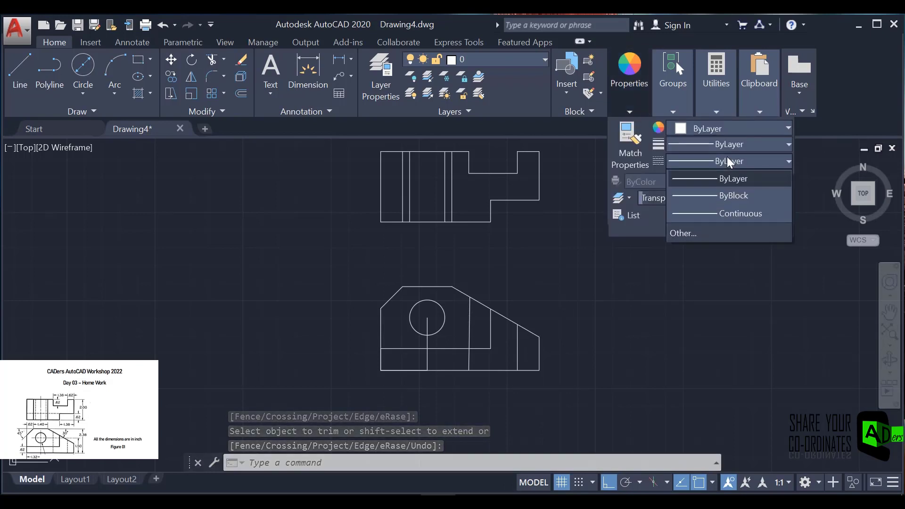
pyautogui.click(690, 231)
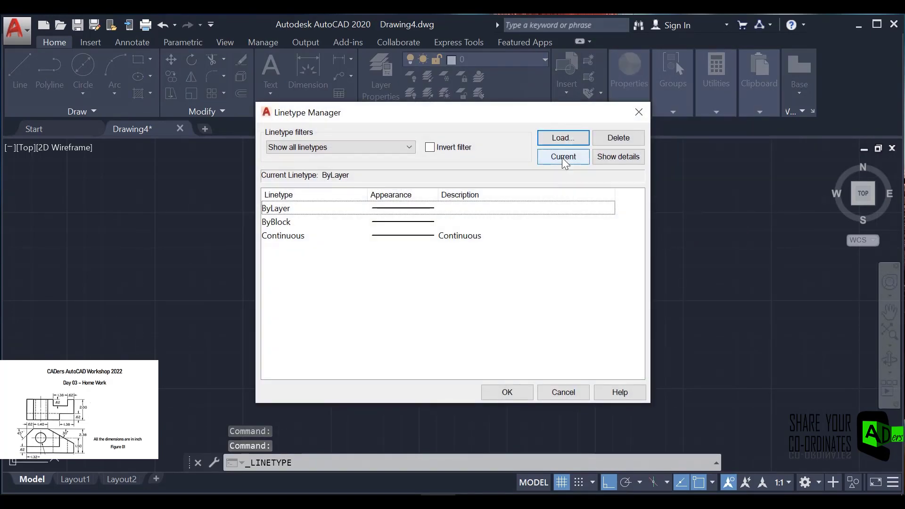
pyautogui.click(562, 140)
pyautogui.scroll(-4, 347, 221)
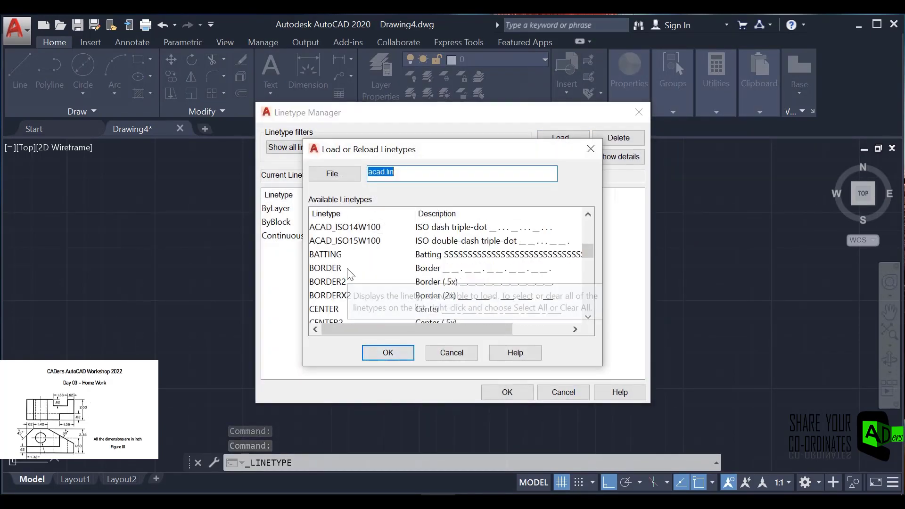
pyautogui.scroll(-2, 347, 275)
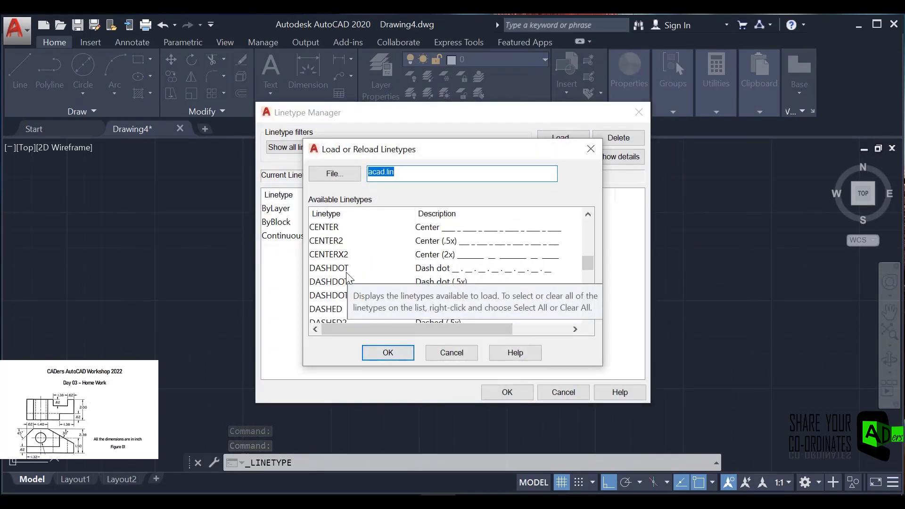
pyautogui.click(324, 228)
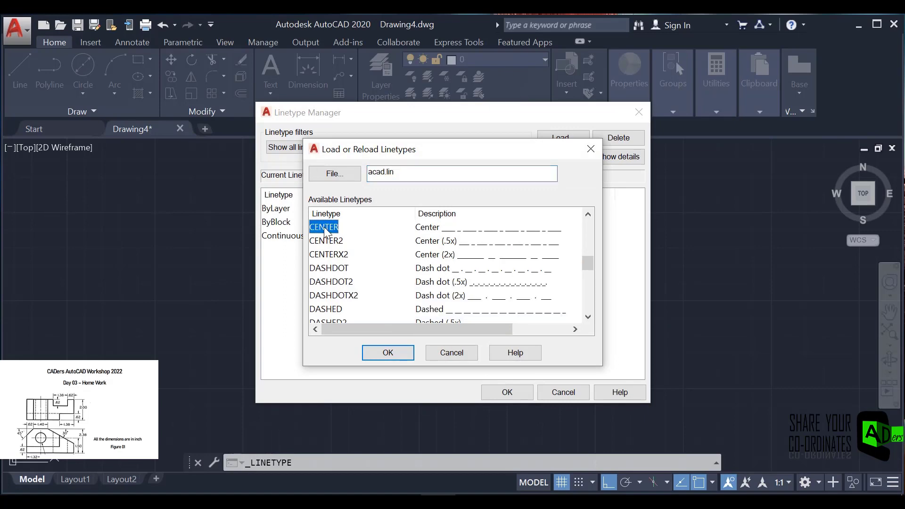
pyautogui.click(389, 351)
# Load the HIDDEN linetype as well and close the Linetype Manager.
pyautogui.click(561, 140)
pyautogui.scroll(-6, 366, 292)
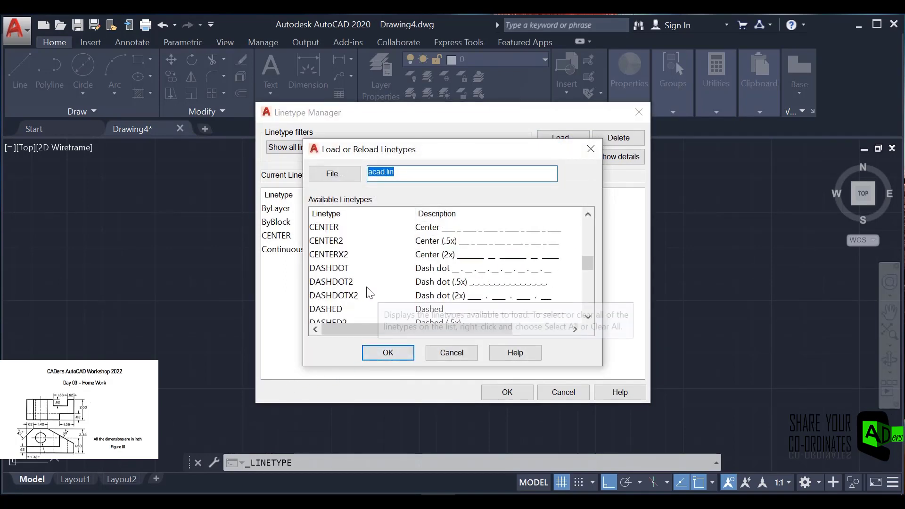
pyautogui.scroll(-6, 365, 292)
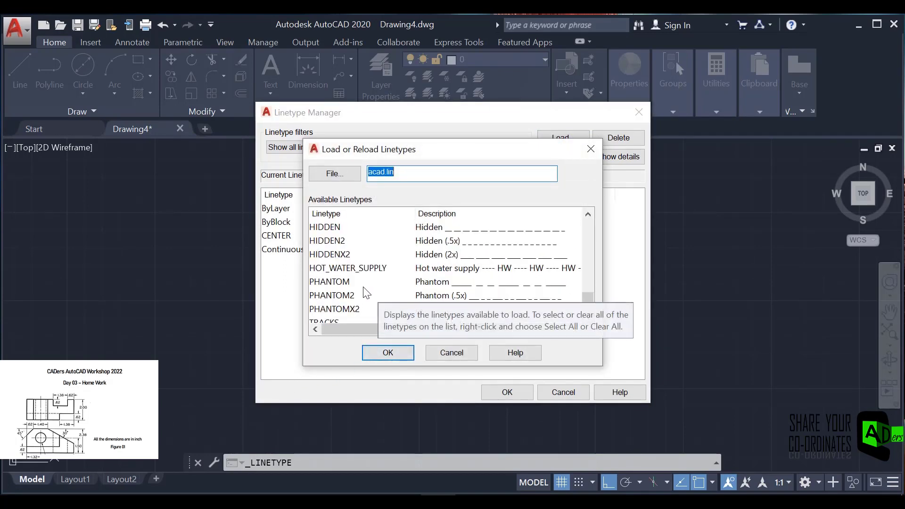
pyautogui.click(332, 228)
pyautogui.click(389, 353)
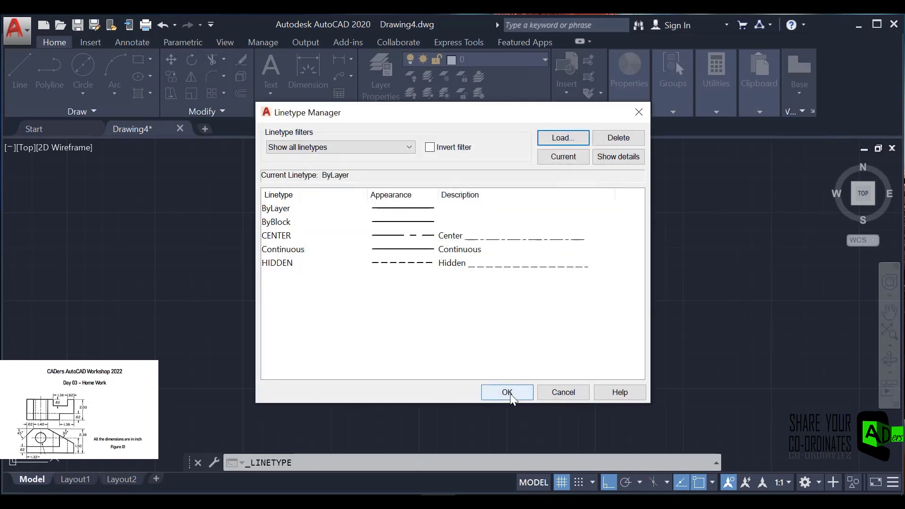
pyautogui.click(507, 393)
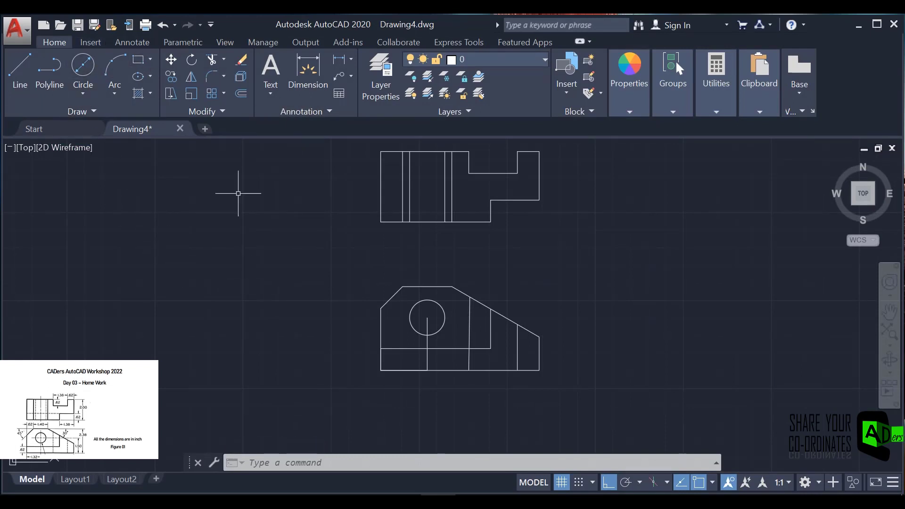
# Add a center mark to the hole's circle in the front view.
pyautogui.click(126, 44)
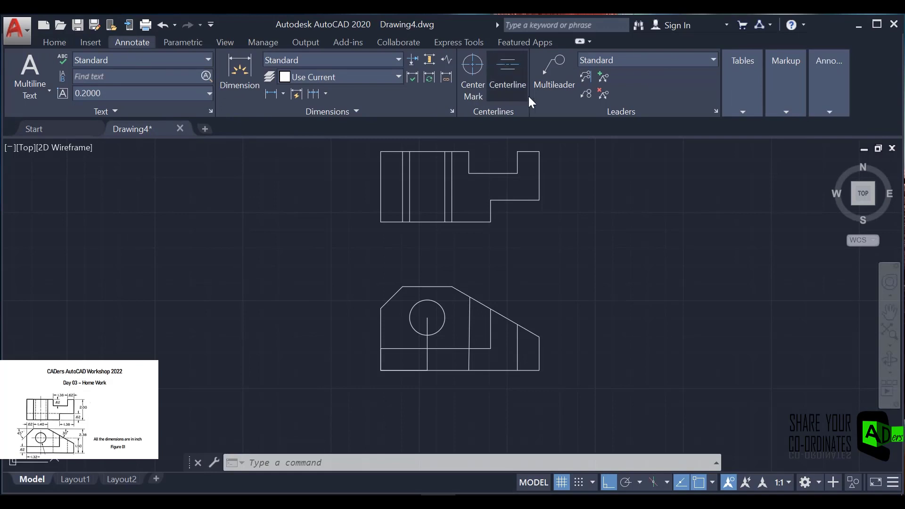
pyautogui.click(469, 62)
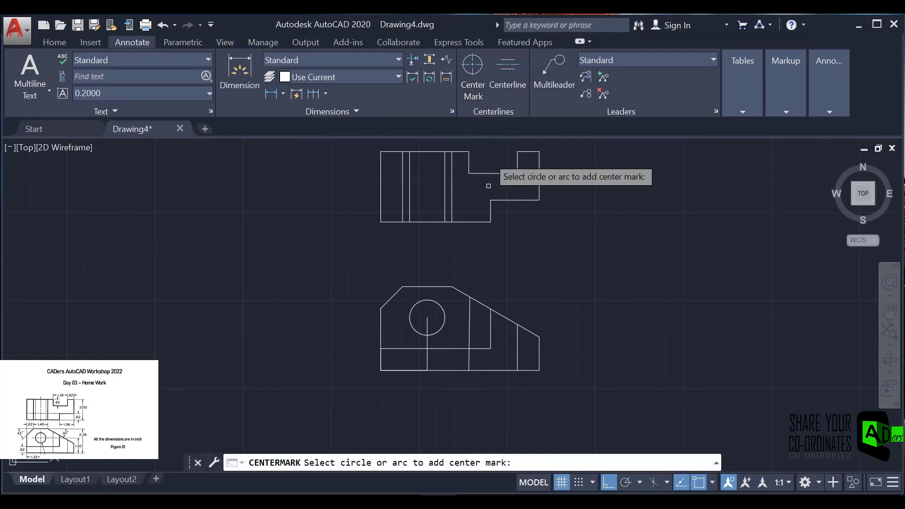
pyautogui.click(446, 313)
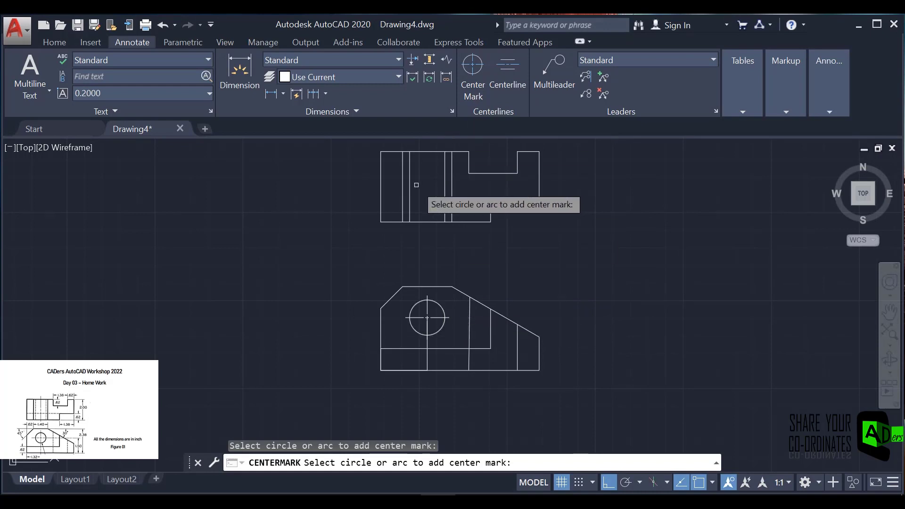
# Add a centerline between the two vertical hole lines in the top view.
pyautogui.click(504, 71)
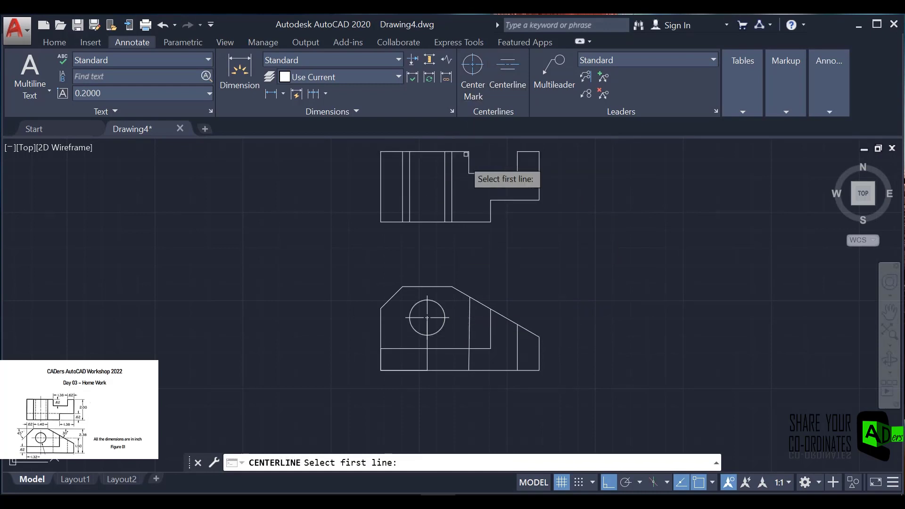
pyautogui.click(409, 187)
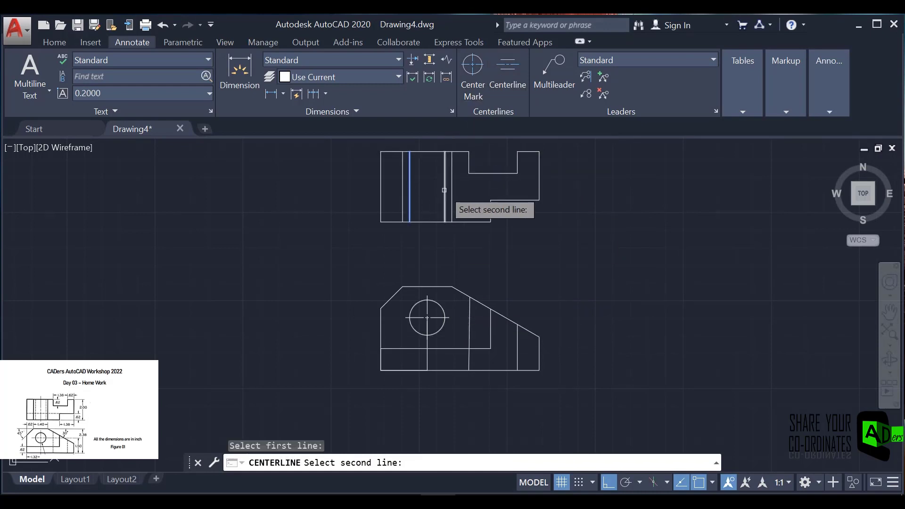
pyautogui.click(444, 190)
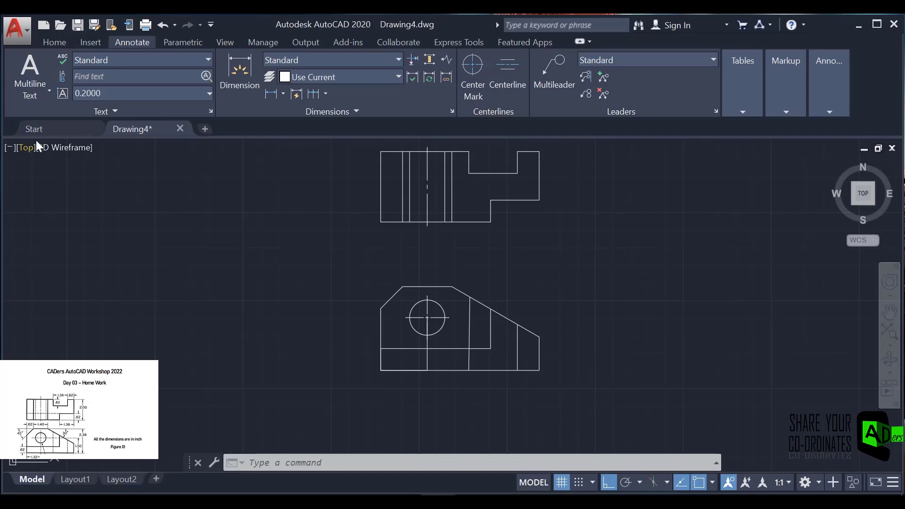
# Open the Properties palette with PPT, cancelling an accidentally started line.
pyautogui.click(284, 462)
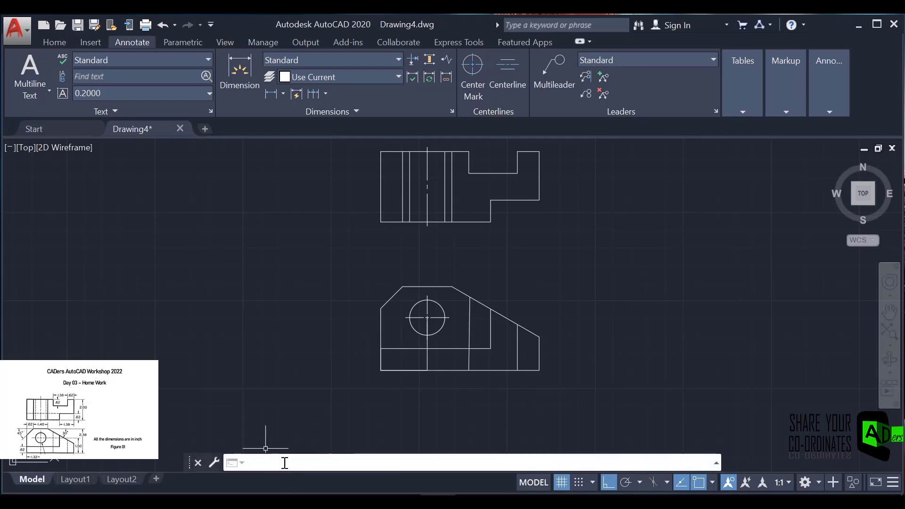
pyautogui.write('p')
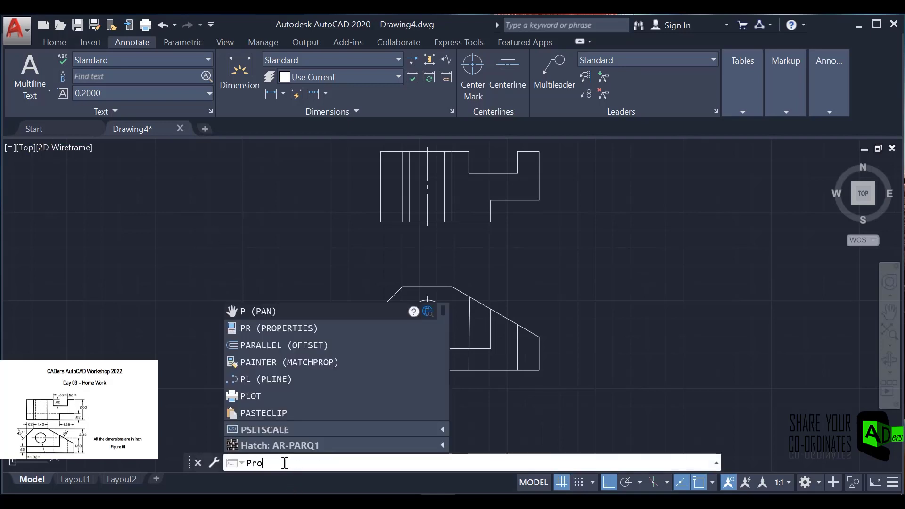
pyautogui.write('pt')
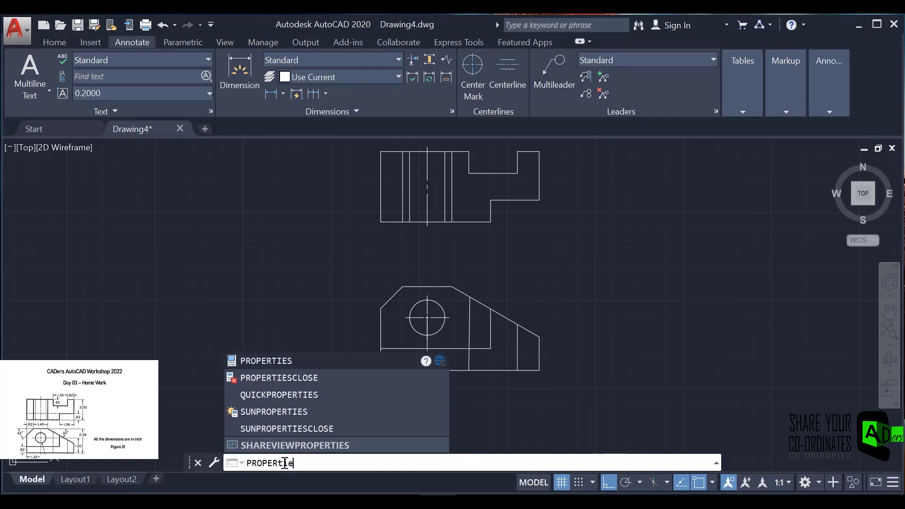
pyautogui.click(272, 366)
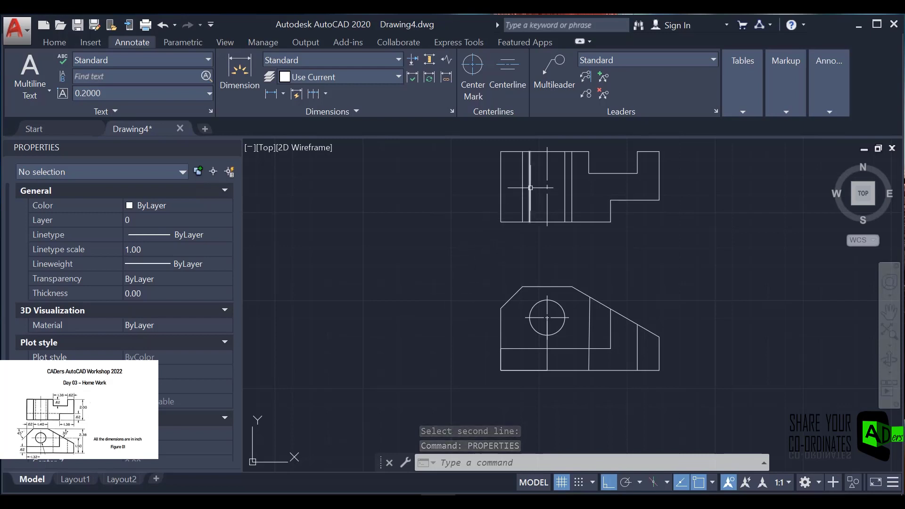
pyautogui.click(51, 44)
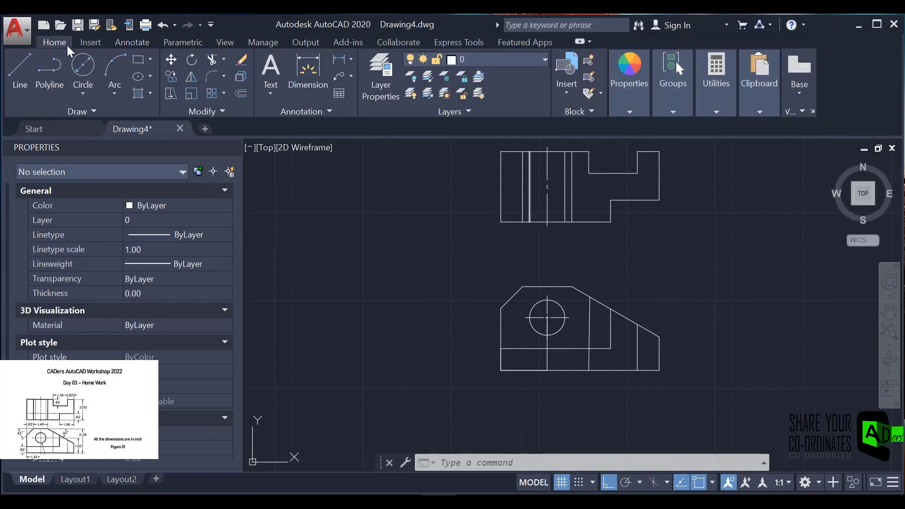
pyautogui.click(25, 70)
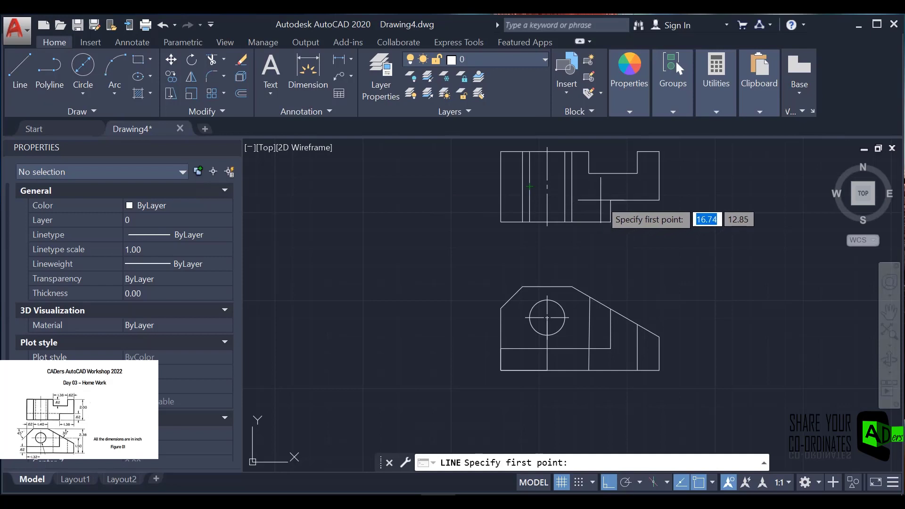
pyautogui.click(610, 200)
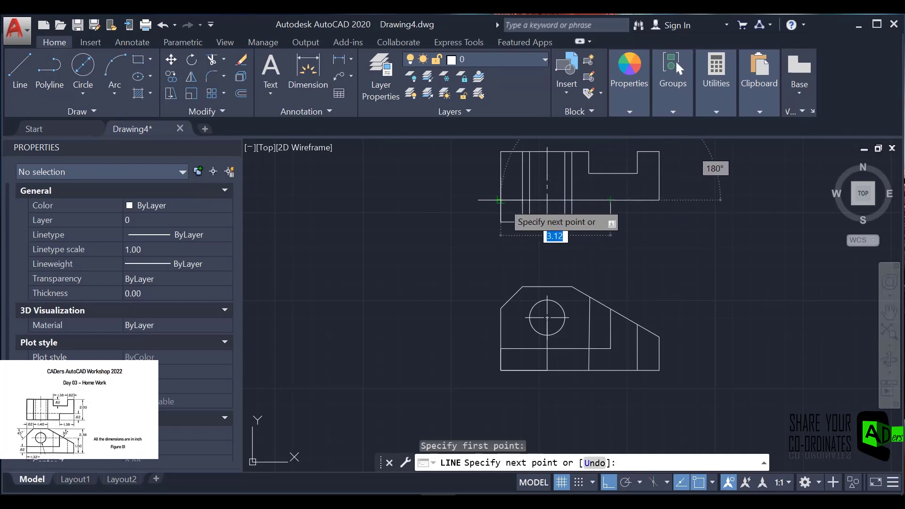
pyautogui.press('Escape')
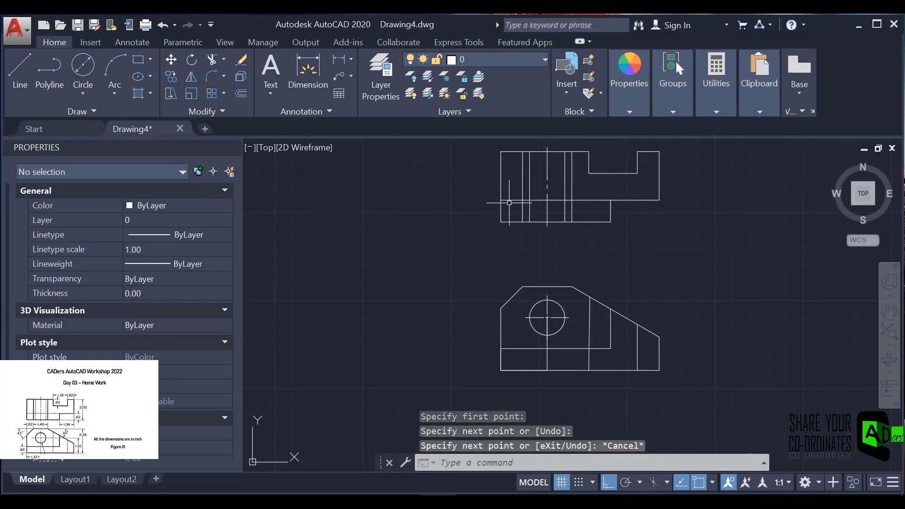
# Set the five interior lines to the HIDDEN linetype with 0.5 linetype scale.
pyautogui.click(523, 199)
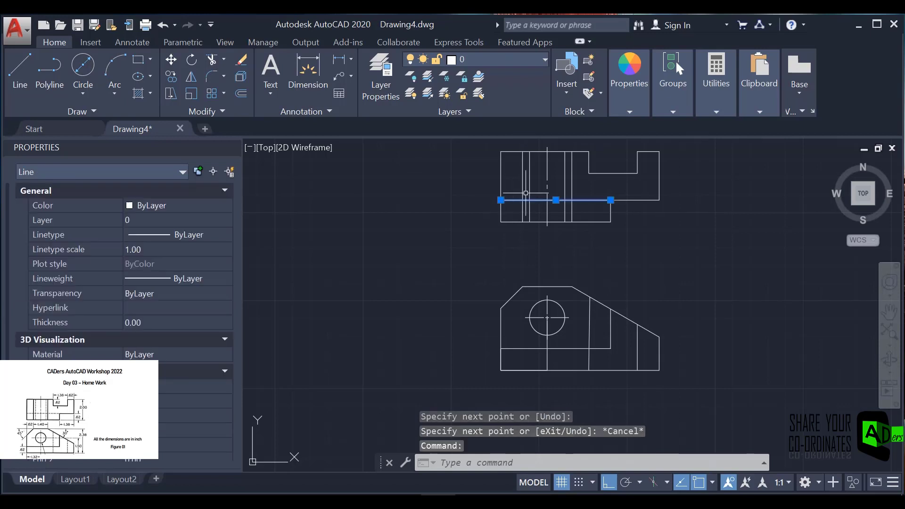
pyautogui.click(529, 190)
pyautogui.click(564, 189)
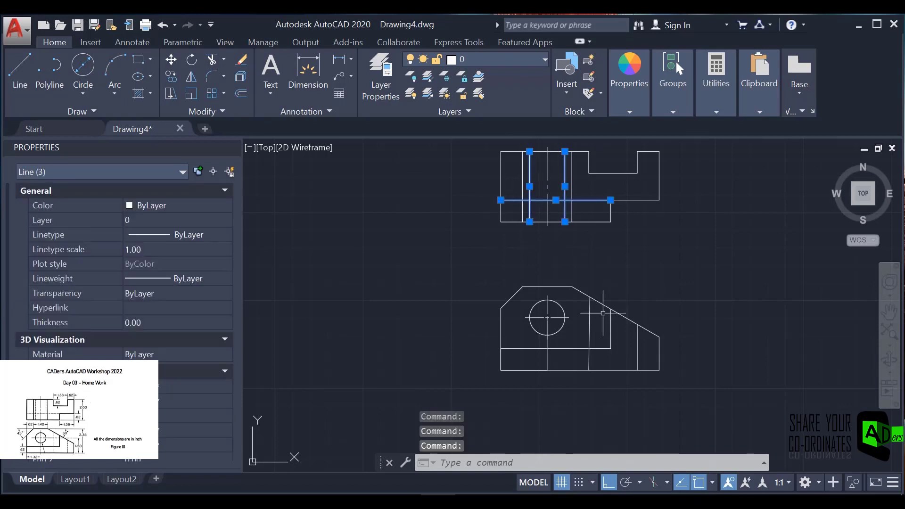
pyautogui.click(588, 323)
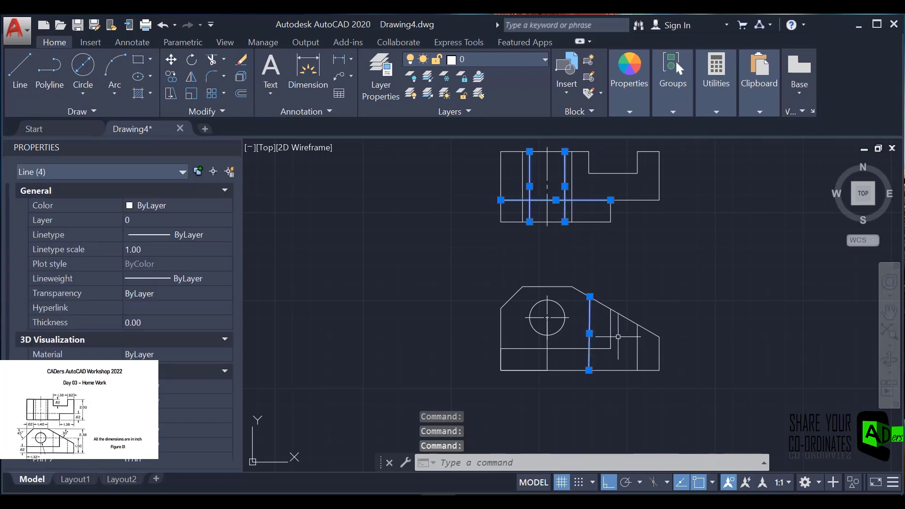
pyautogui.click(637, 338)
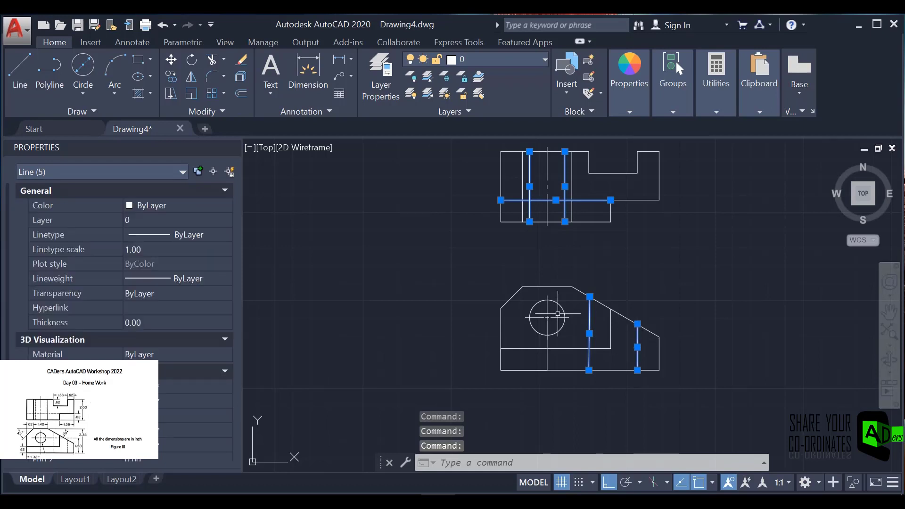
pyautogui.click(179, 237)
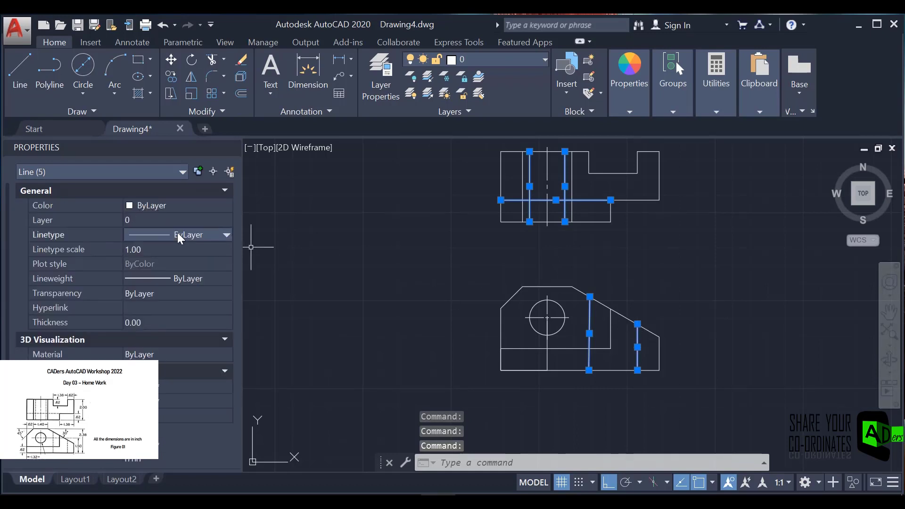
pyautogui.click(211, 237)
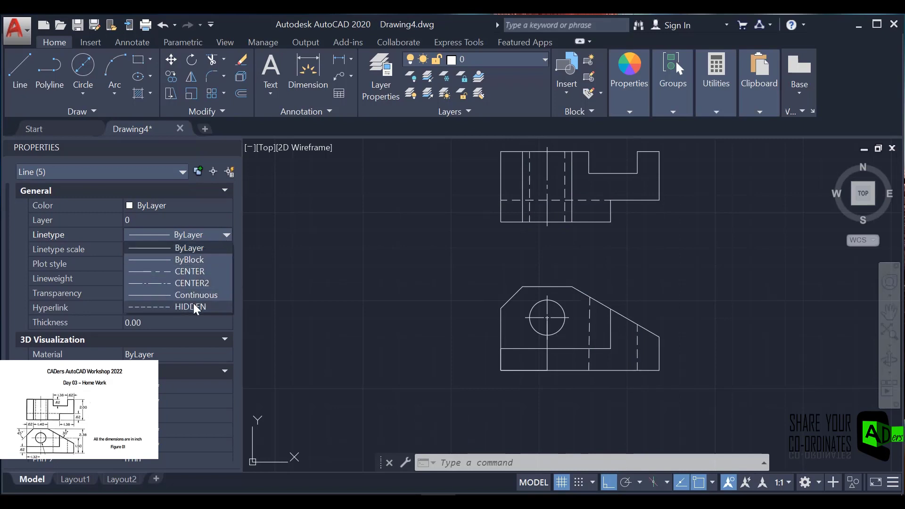
pyautogui.click(195, 307)
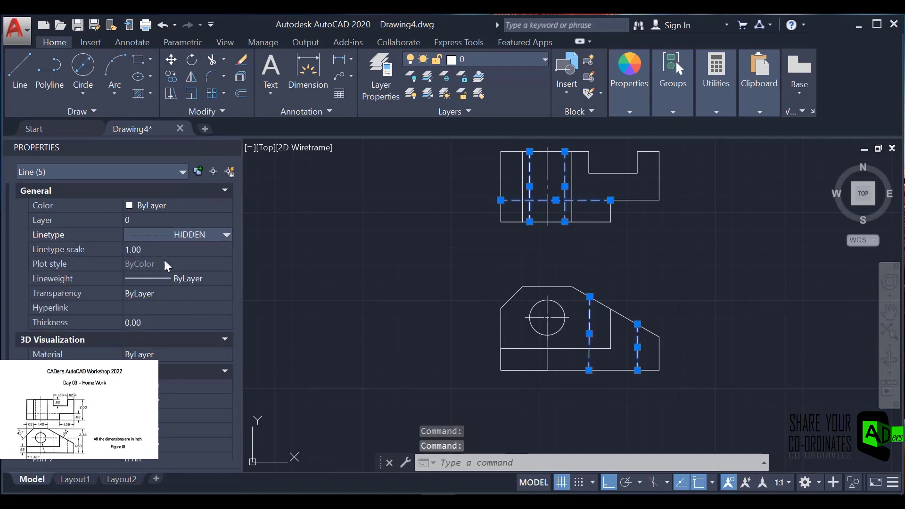
pyautogui.click(143, 251)
pyautogui.write('.5')
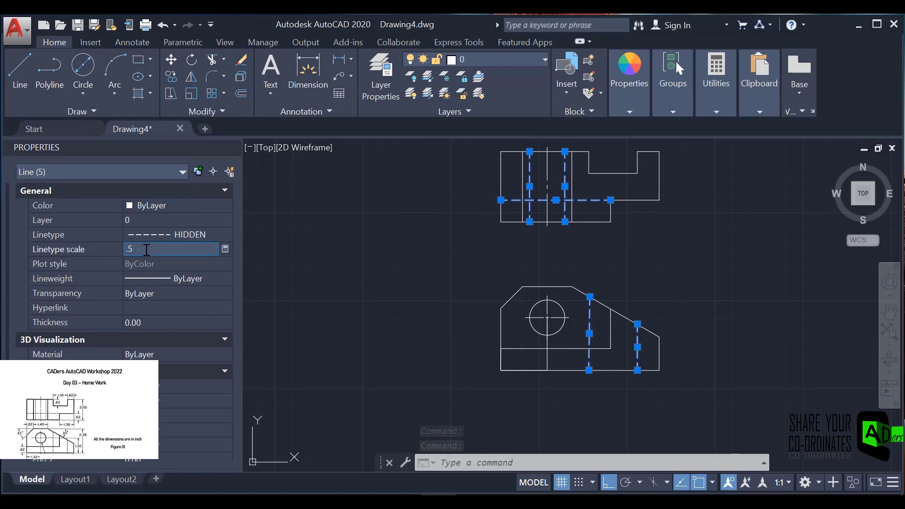
pyautogui.press('Return')
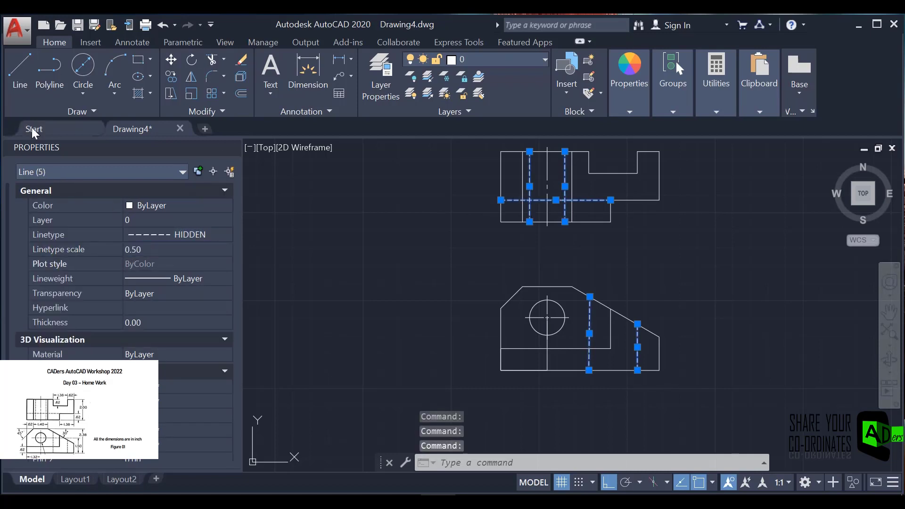
pyautogui.click(362, 272)
pyautogui.press('Escape')
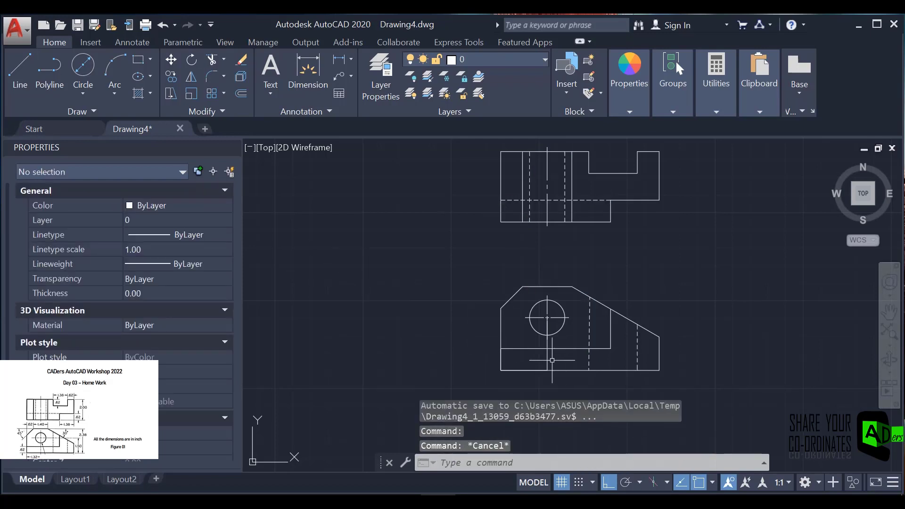
# Change the vertical line through the hole to the CENTER linetype at 0.5 scale.
pyautogui.click(547, 360)
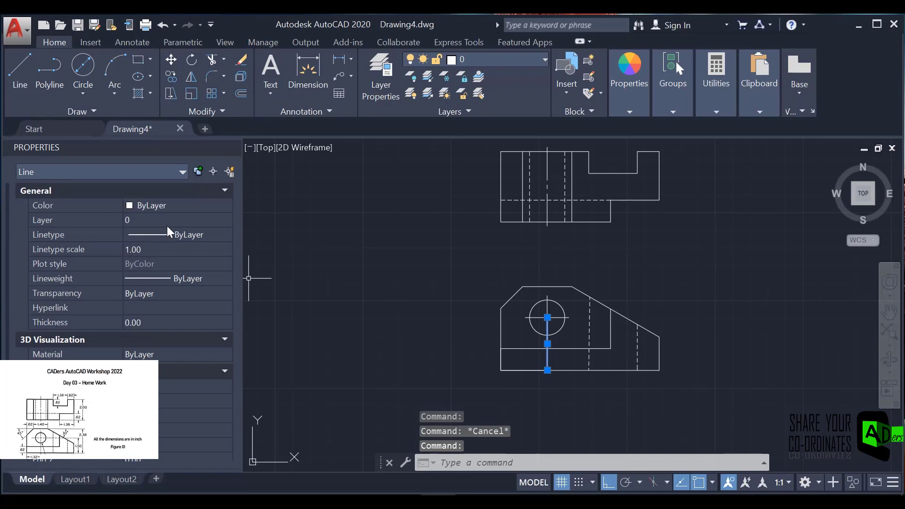
pyautogui.click(200, 238)
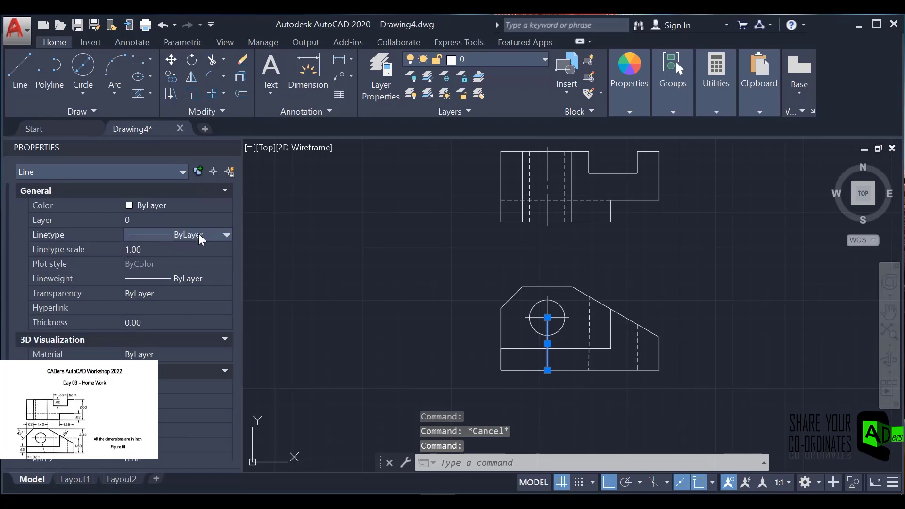
pyautogui.click(227, 238)
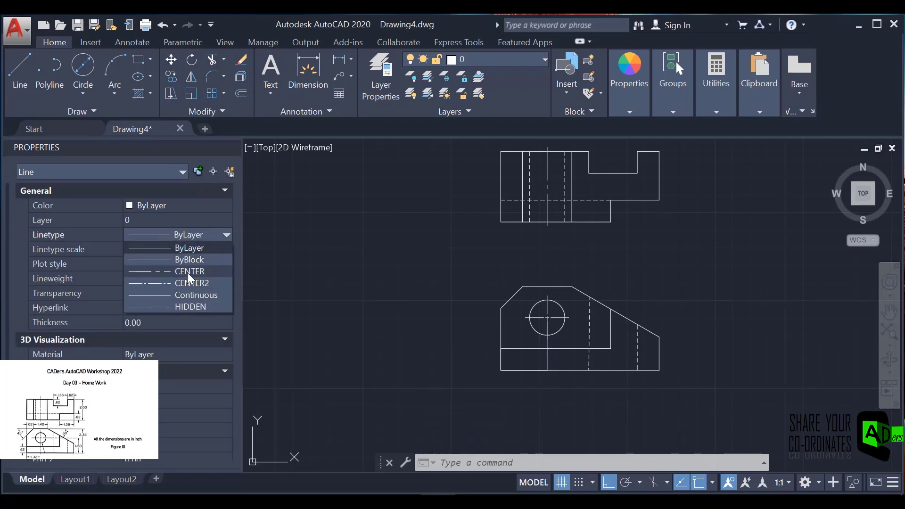
pyautogui.click(188, 273)
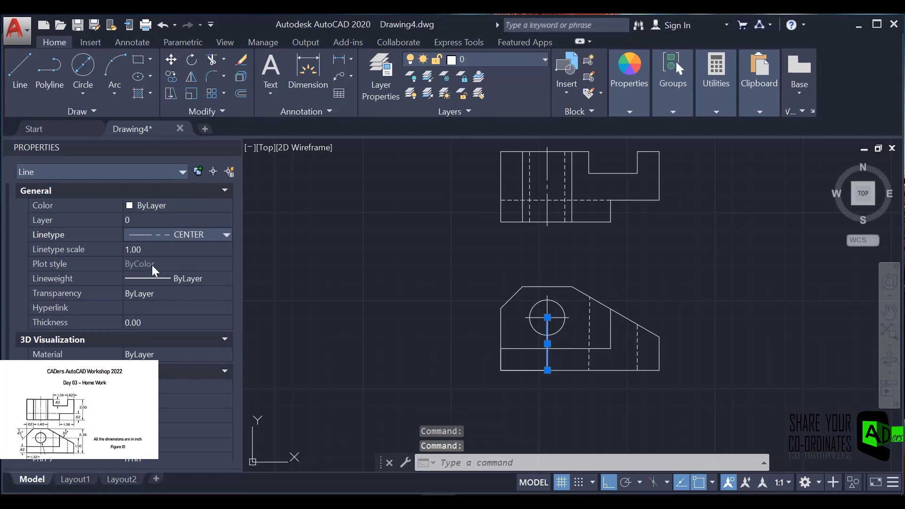
pyautogui.click(152, 248)
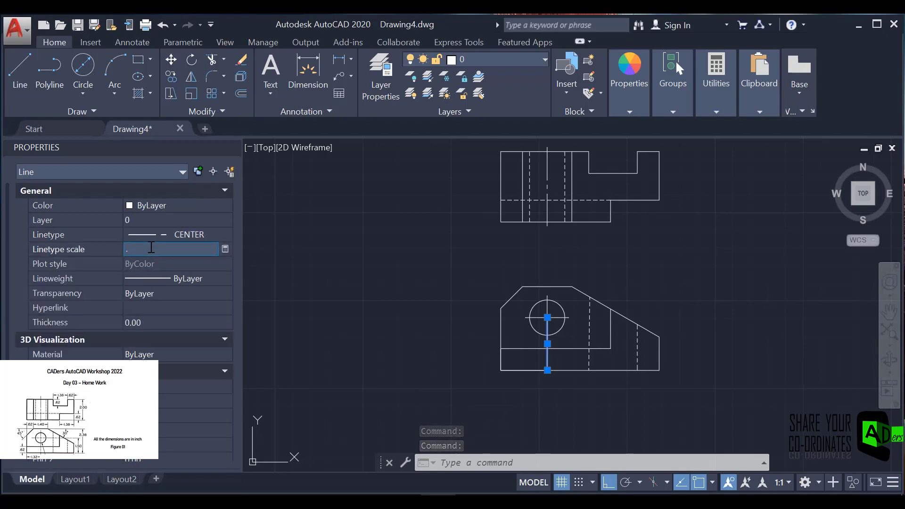
pyautogui.write('5')
pyautogui.press('Return')
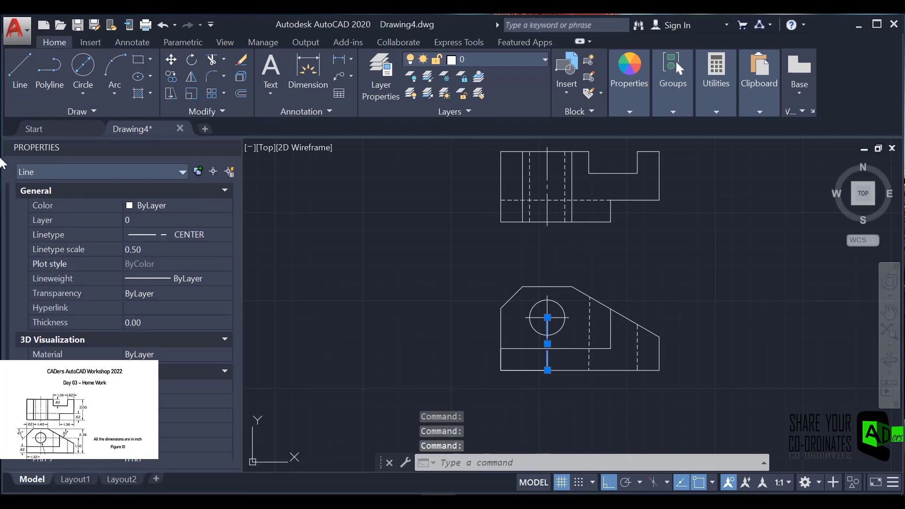
pyautogui.press('Escape')
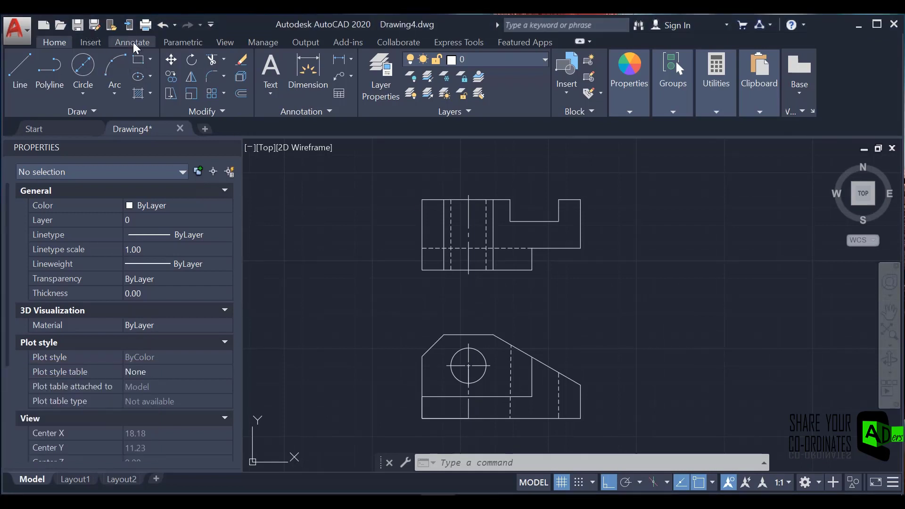
# Dimension the step's 1.3800 width above the upper view.
pyautogui.click(132, 43)
pyautogui.click(243, 73)
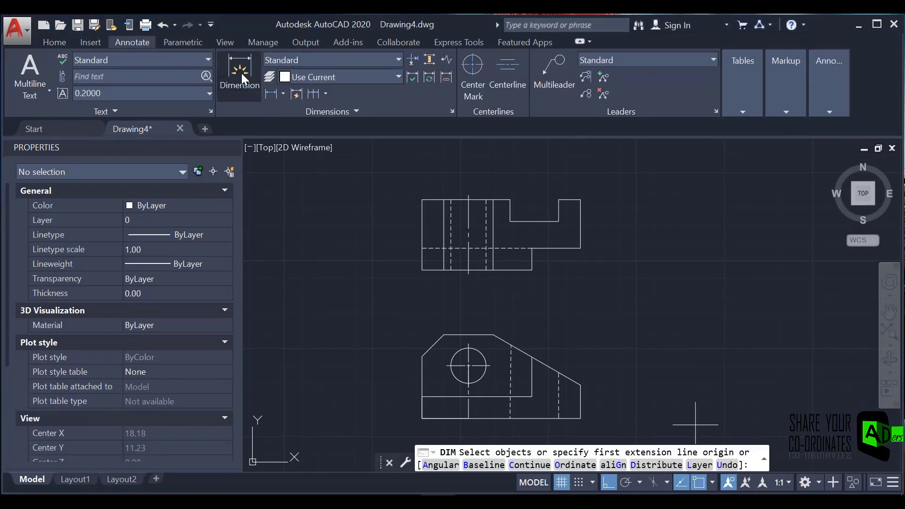
pyautogui.press('Return')
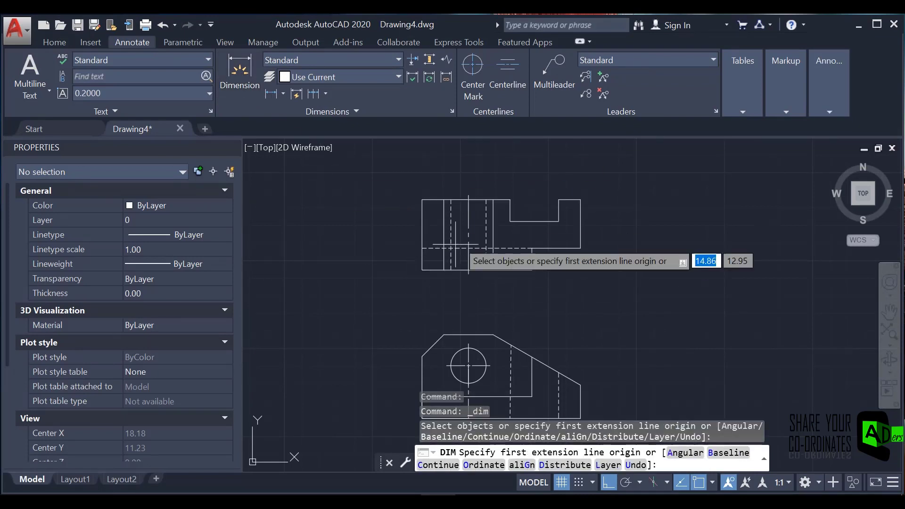
pyautogui.click(510, 199)
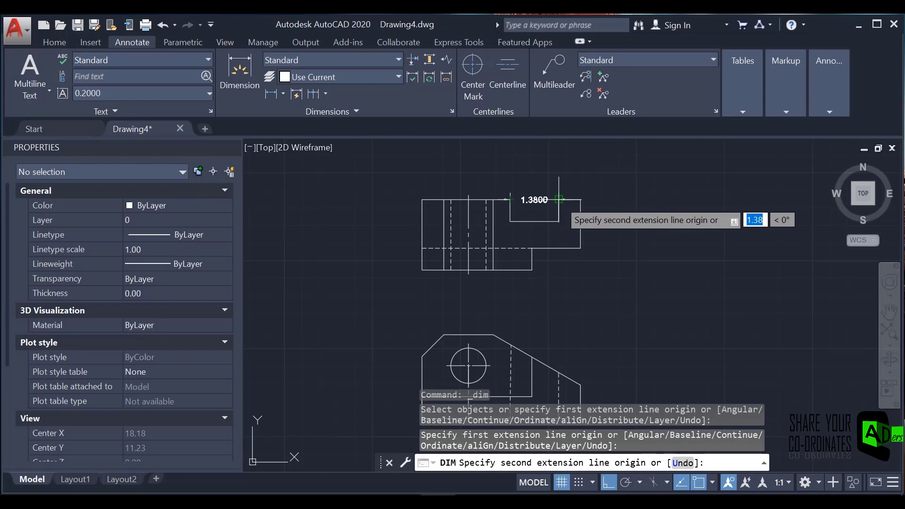
pyautogui.click(558, 200)
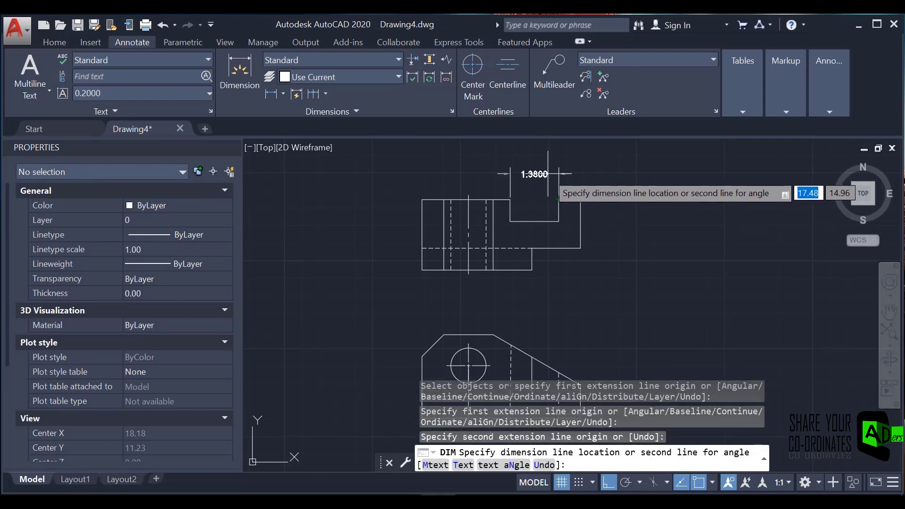
pyautogui.click(547, 173)
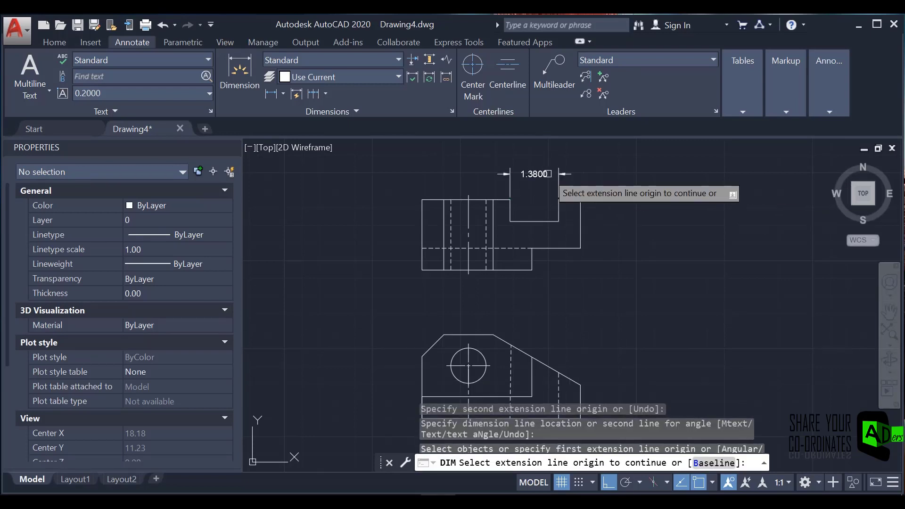
# Add 0.6200 step-depth and 0.6200 ledge-width dimensions, then cancel an unwanted vertical 1.3800.
pyautogui.click(510, 199)
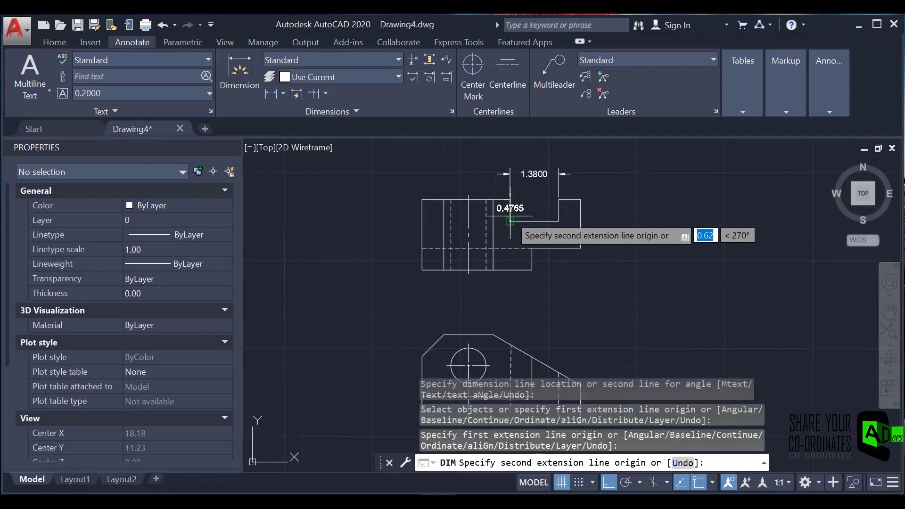
pyautogui.press('Return')
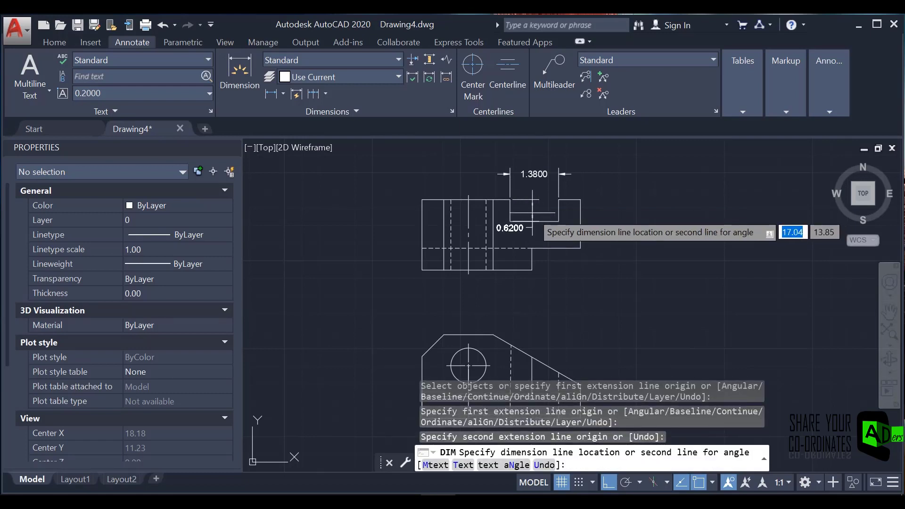
pyautogui.click(532, 217)
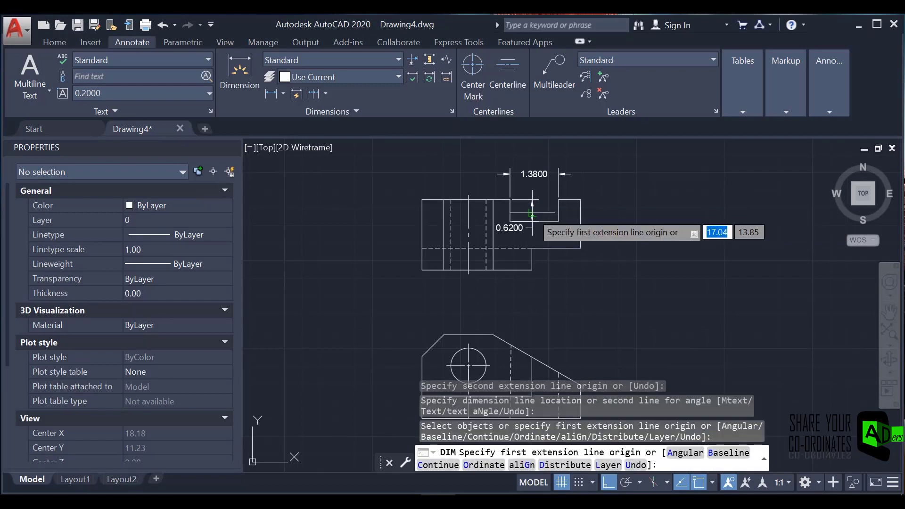
pyautogui.click(559, 200)
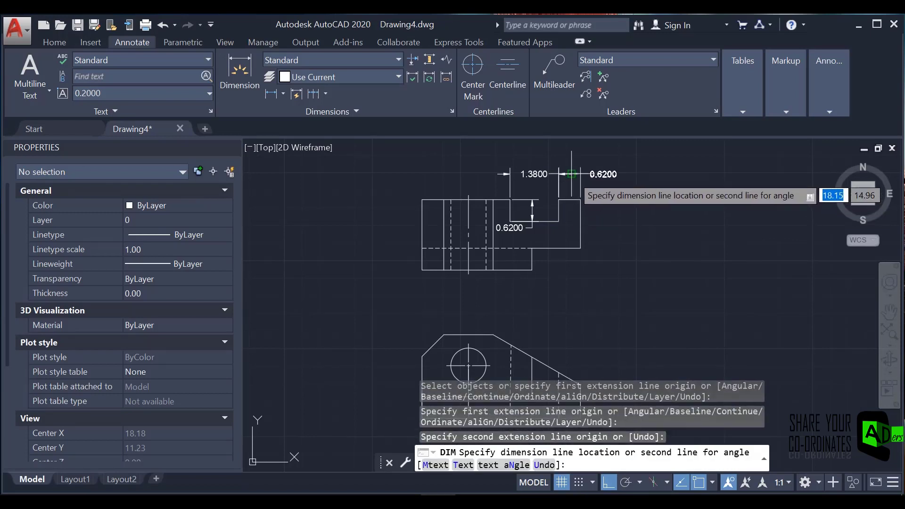
pyautogui.click(571, 174)
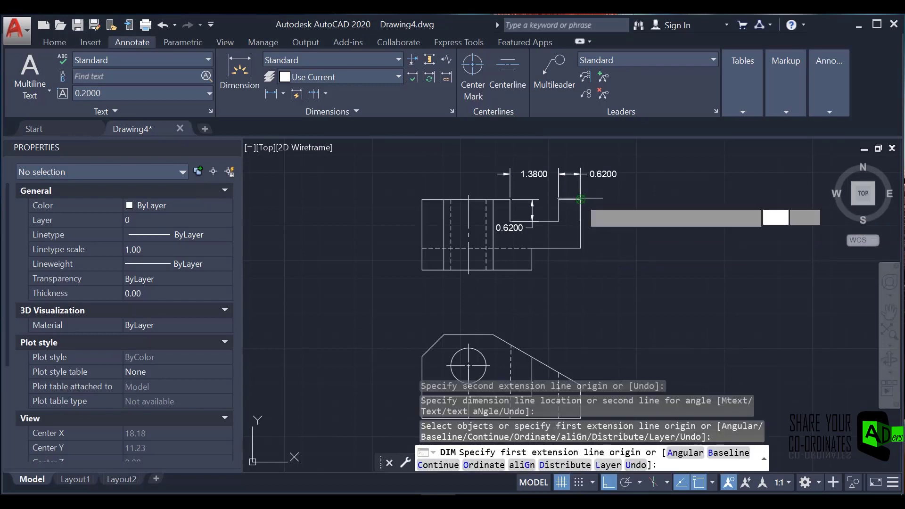
pyautogui.click(580, 199)
pyautogui.click(579, 248)
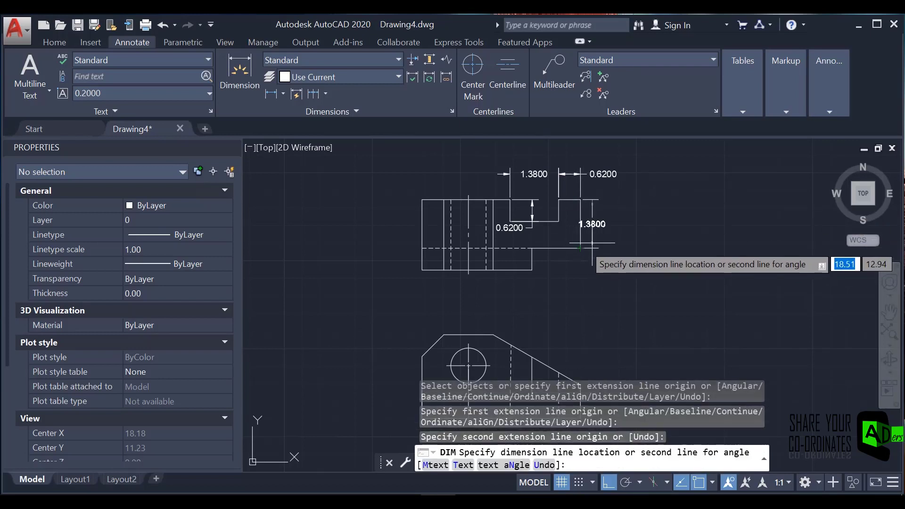
pyautogui.press('Escape')
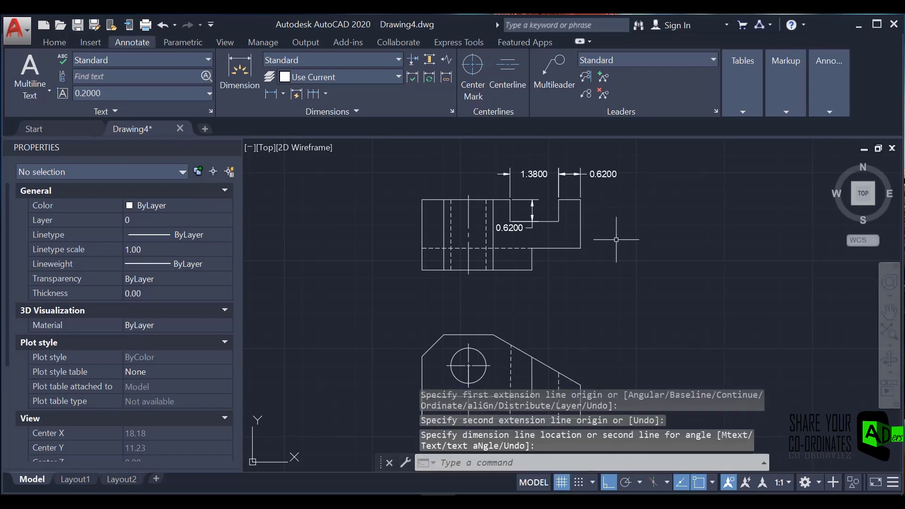
# Place the 2.0000 and lower-right 0.6200 heights at right and the 1.3800 width below the upper view.
pyautogui.click(231, 71)
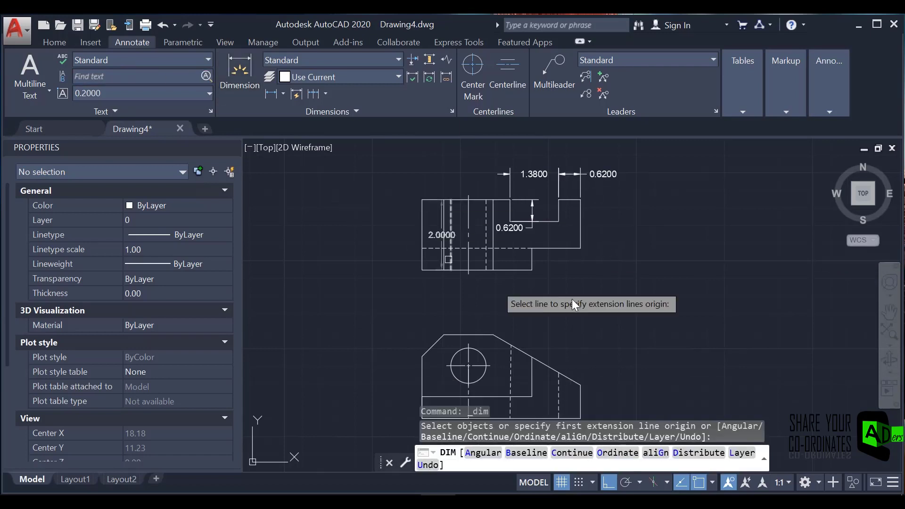
pyautogui.click(580, 199)
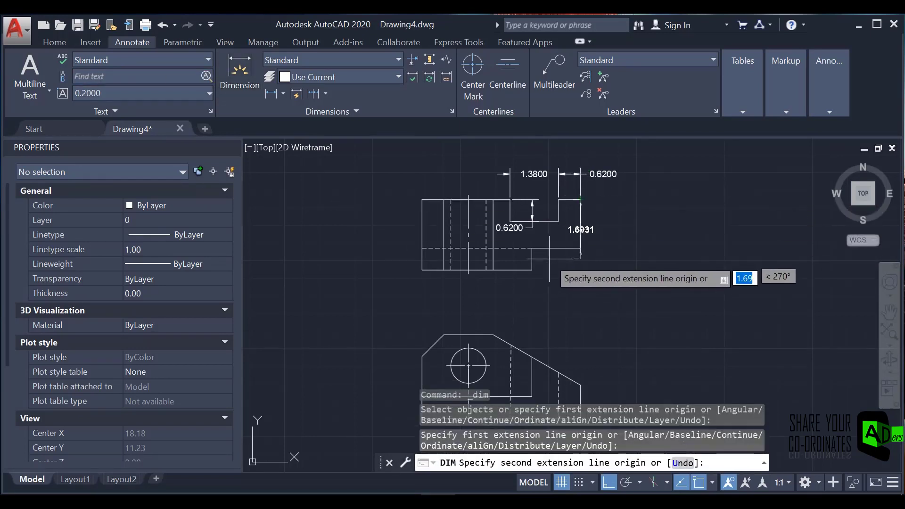
pyautogui.click(531, 269)
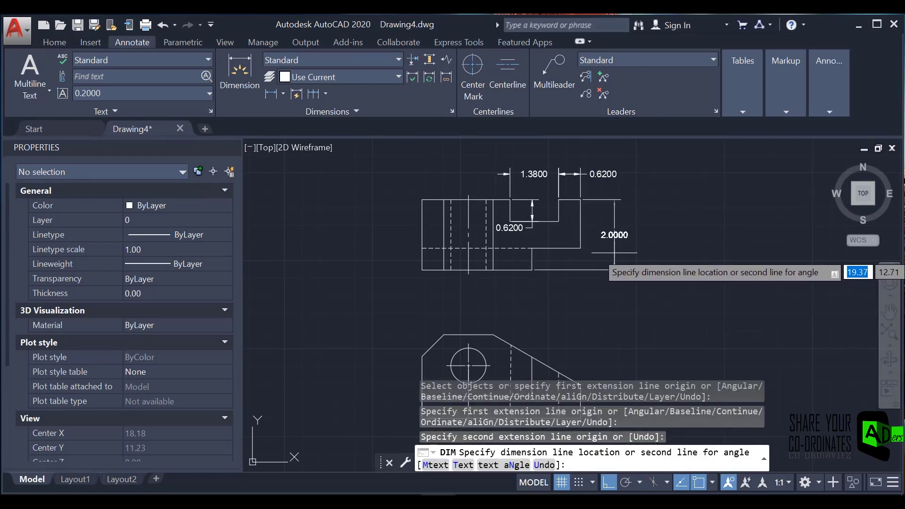
pyautogui.click(614, 254)
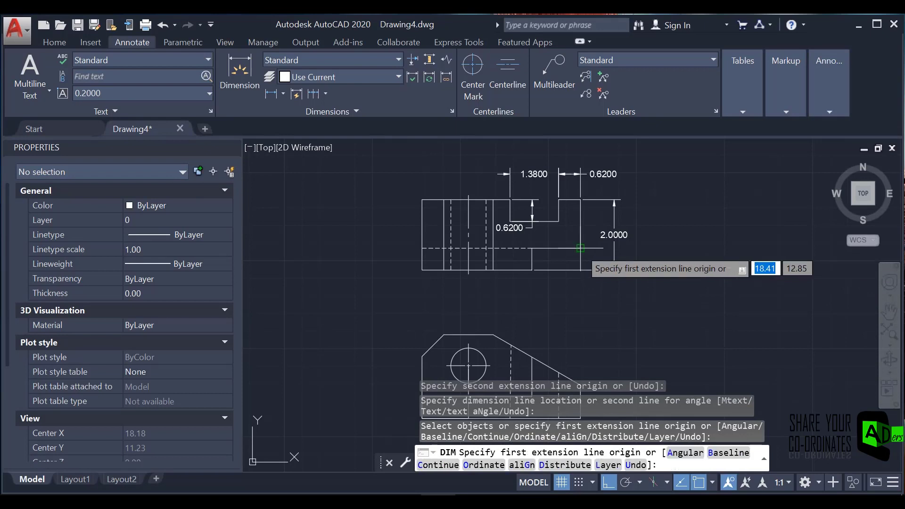
pyautogui.click(580, 249)
pyautogui.click(531, 270)
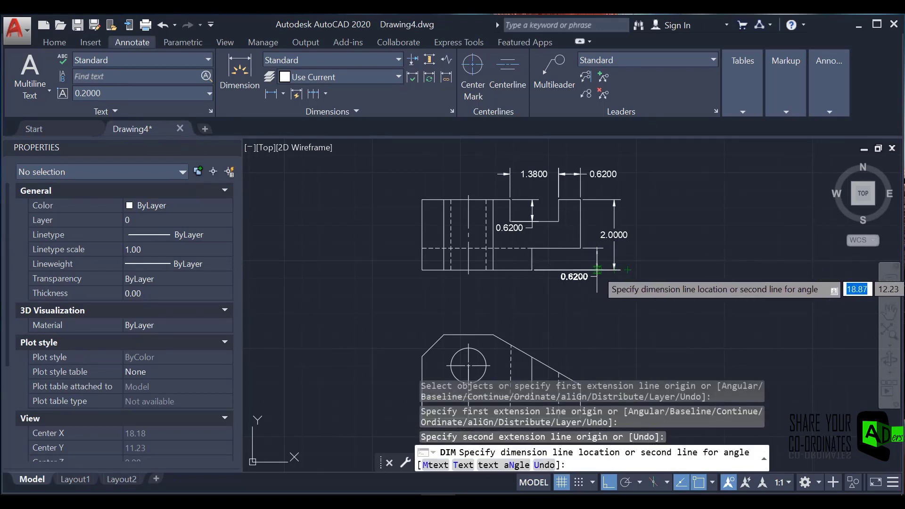
pyautogui.click(597, 270)
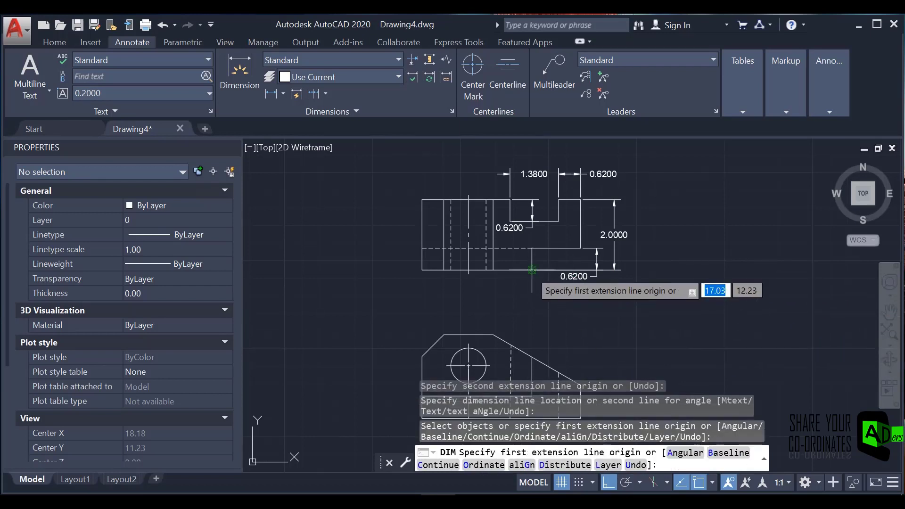
pyautogui.click(532, 270)
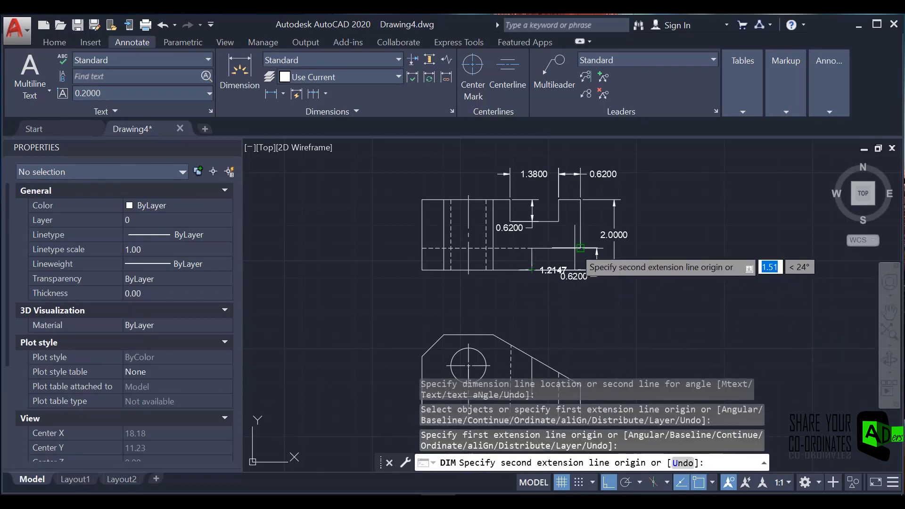
pyautogui.click(581, 248)
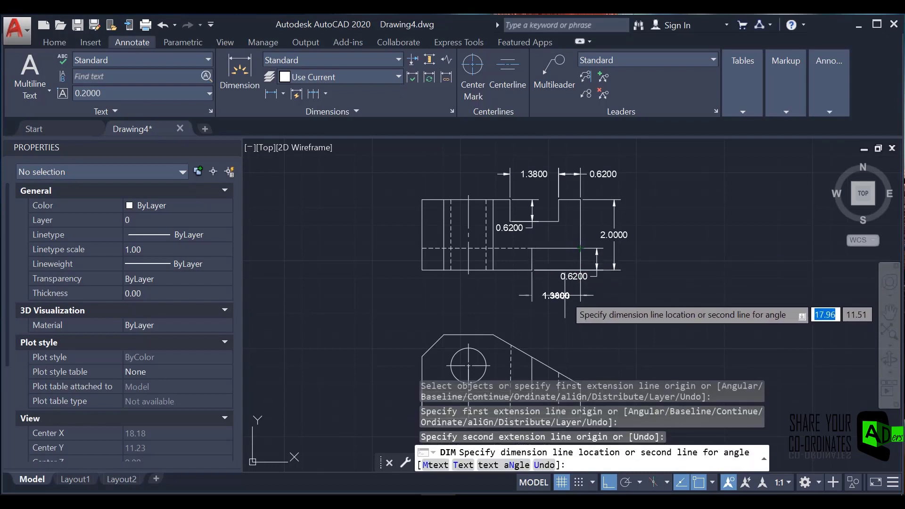
pyautogui.click(565, 291)
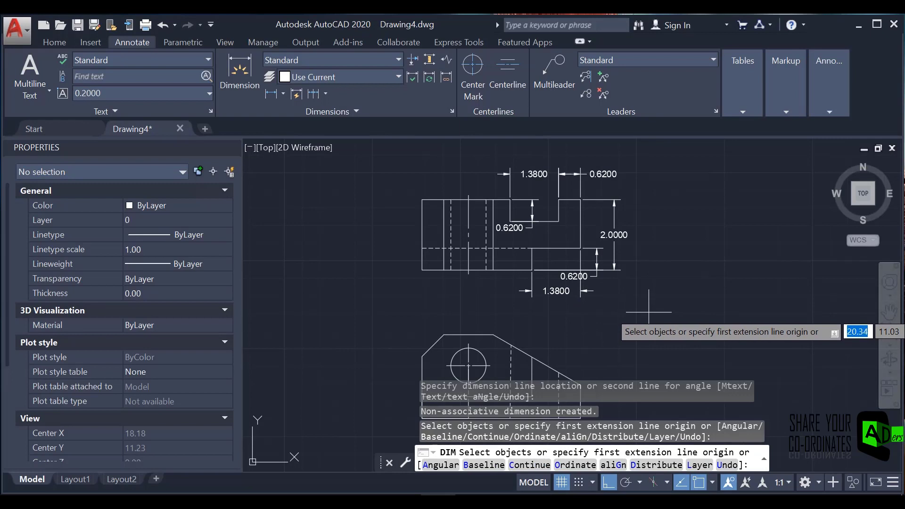
# Dimension the lower view's 0.6200 chamfer width and 1.4000 flat top edge.
pyautogui.click(442, 335)
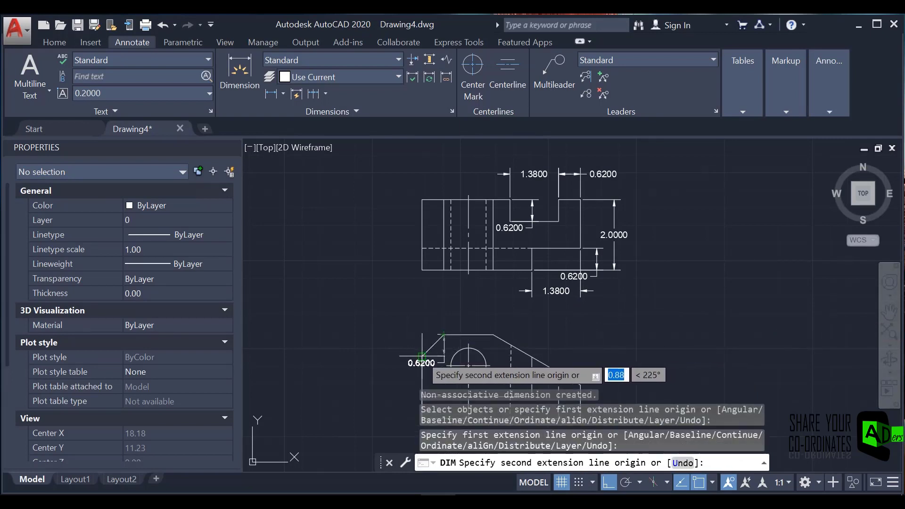
pyautogui.click(421, 355)
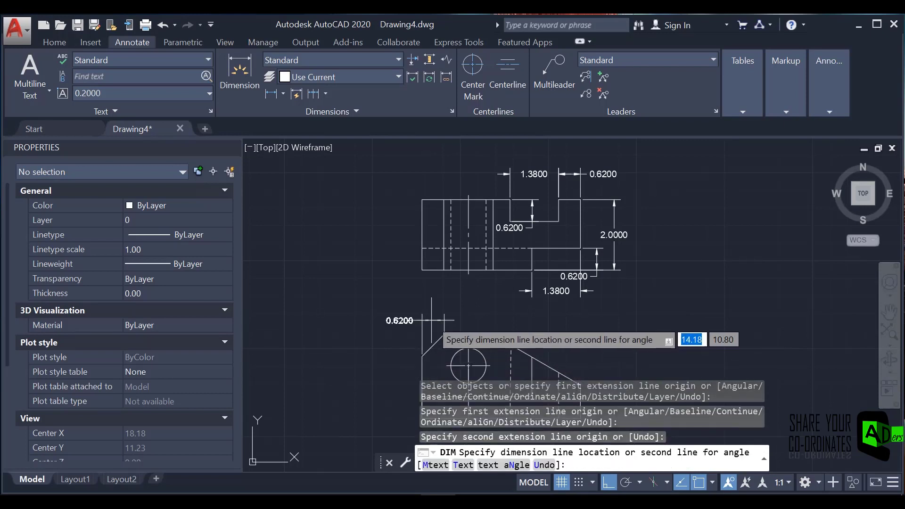
pyautogui.click(431, 320)
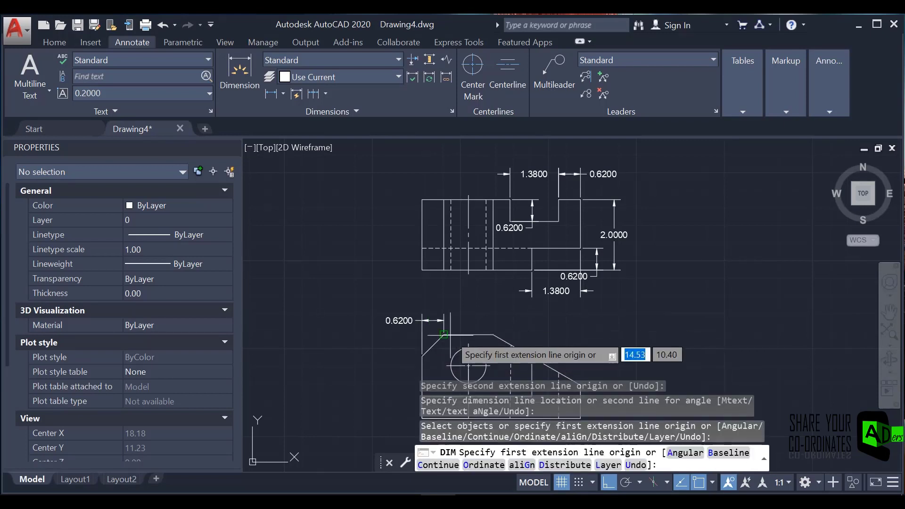
pyautogui.click(443, 334)
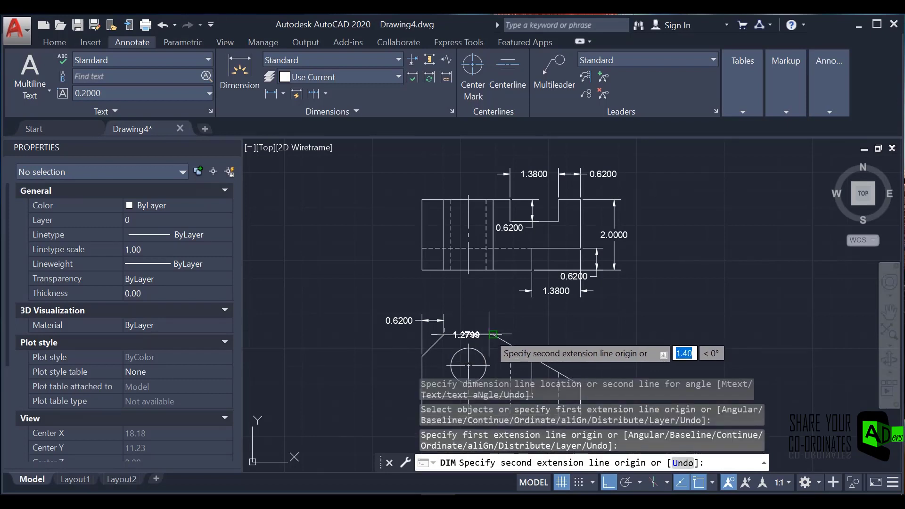
pyautogui.click(493, 334)
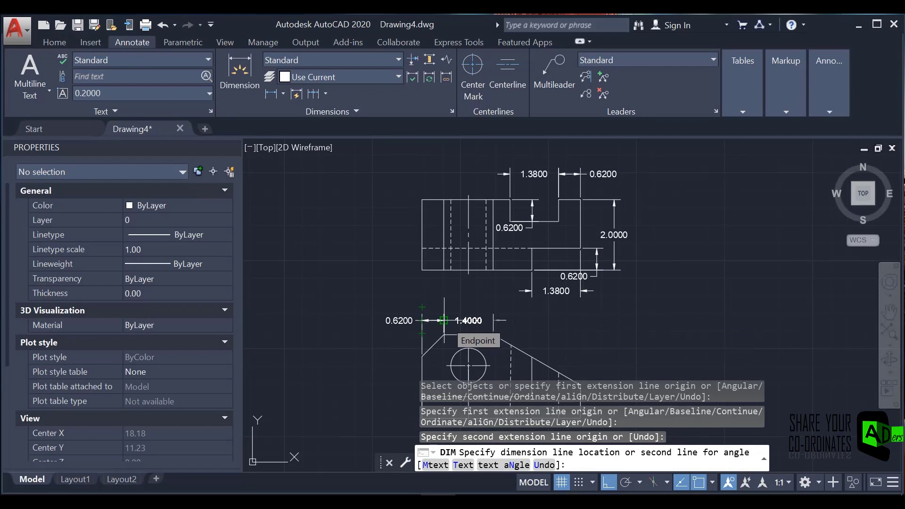
pyautogui.click(444, 320)
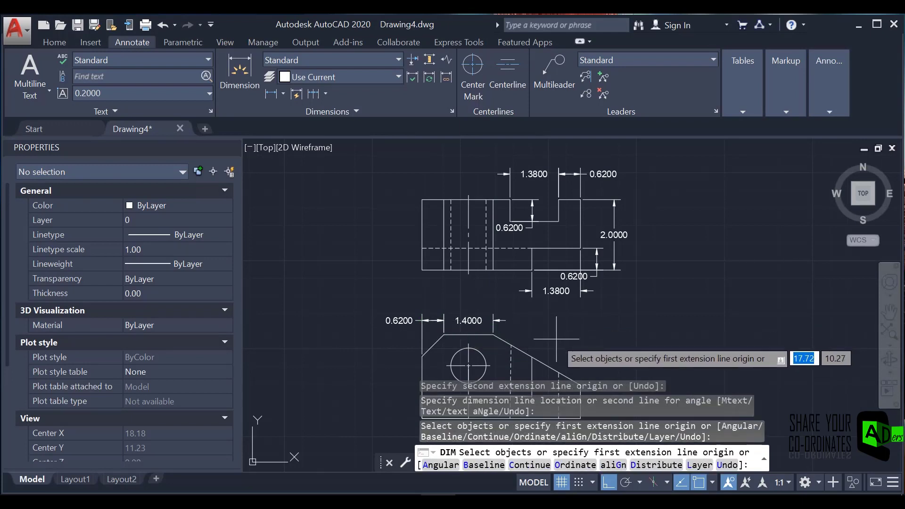
# Add the 0.6200 lower-left height and the 1.3200 corner-to-hole offset.
pyautogui.moveTo(375, 393); pyautogui.dragTo(362, 313, button='middle')
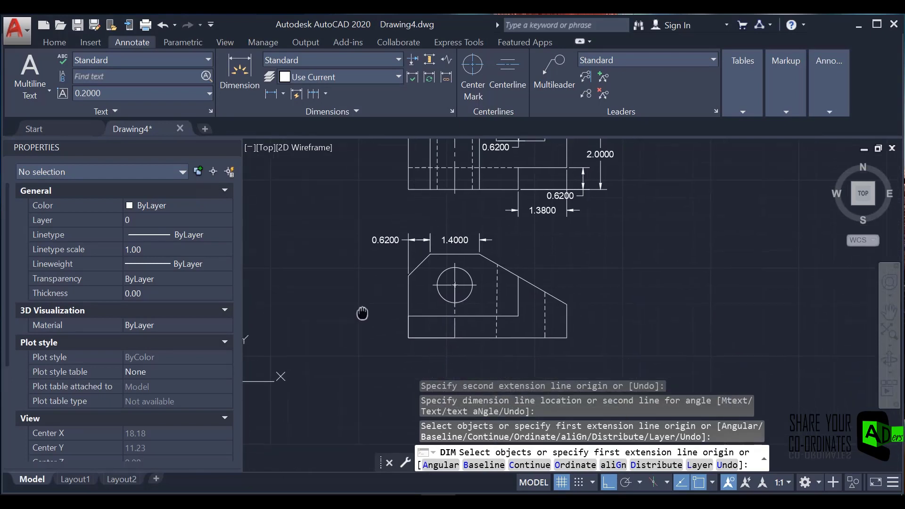
pyautogui.click(408, 316)
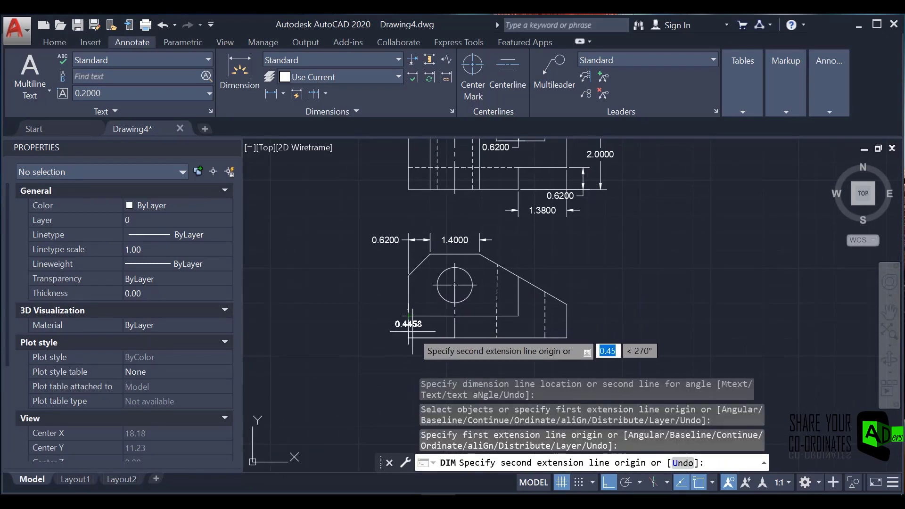
pyautogui.click(408, 337)
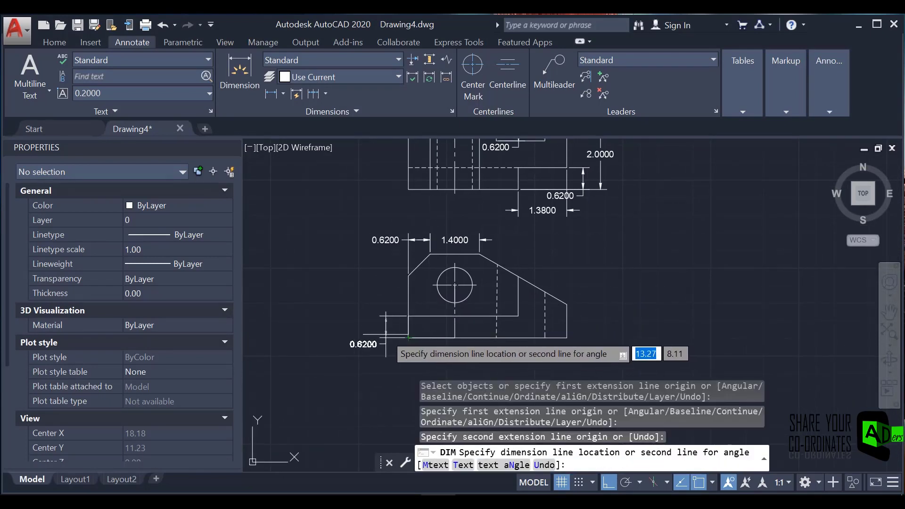
pyautogui.click(385, 337)
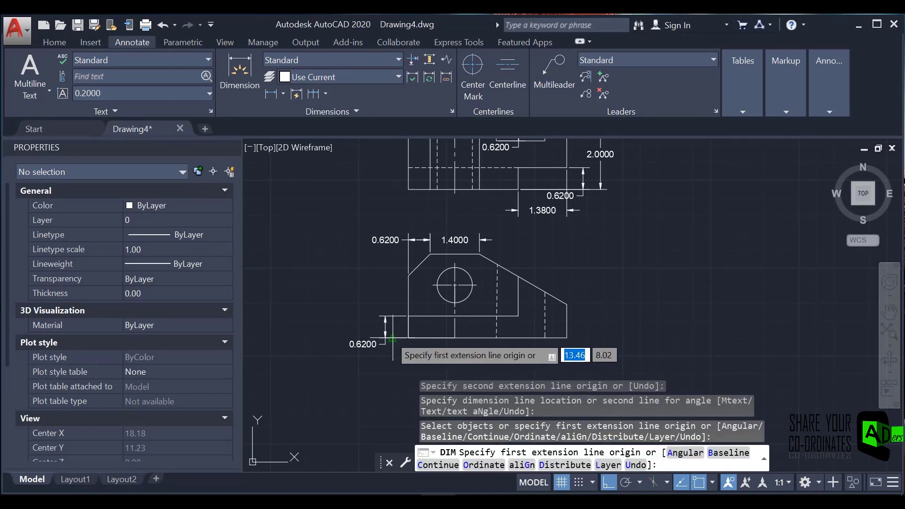
pyautogui.click(408, 337)
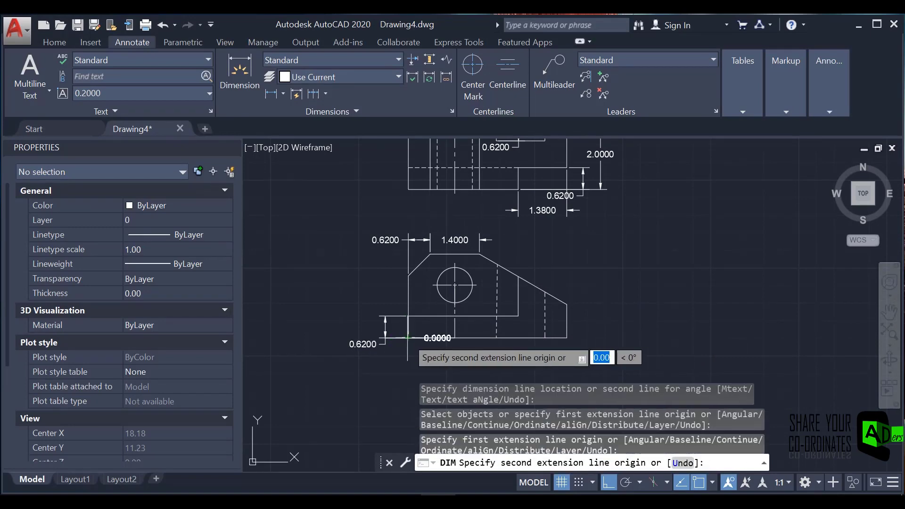
pyautogui.click(455, 338)
pyautogui.click(438, 354)
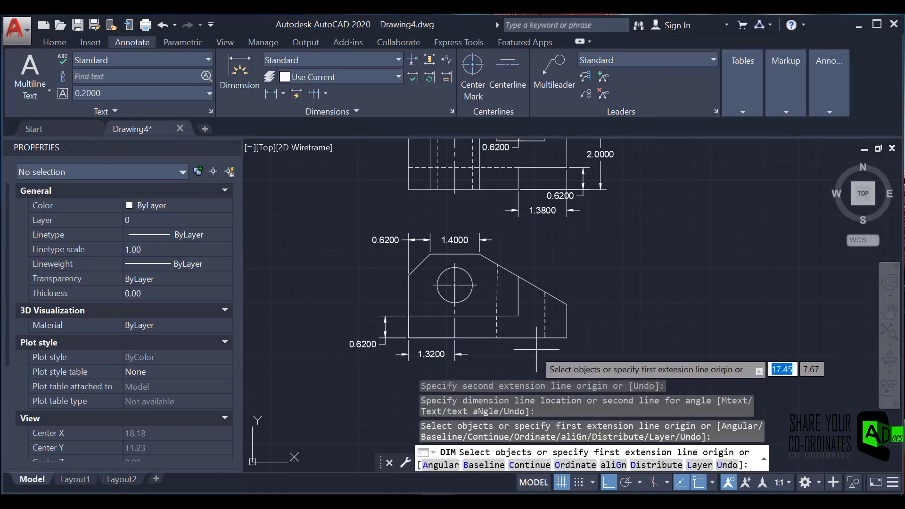
# Add the 1.5000 hole-centre height and 2.3800 overall height on the right.
pyautogui.click(453, 285)
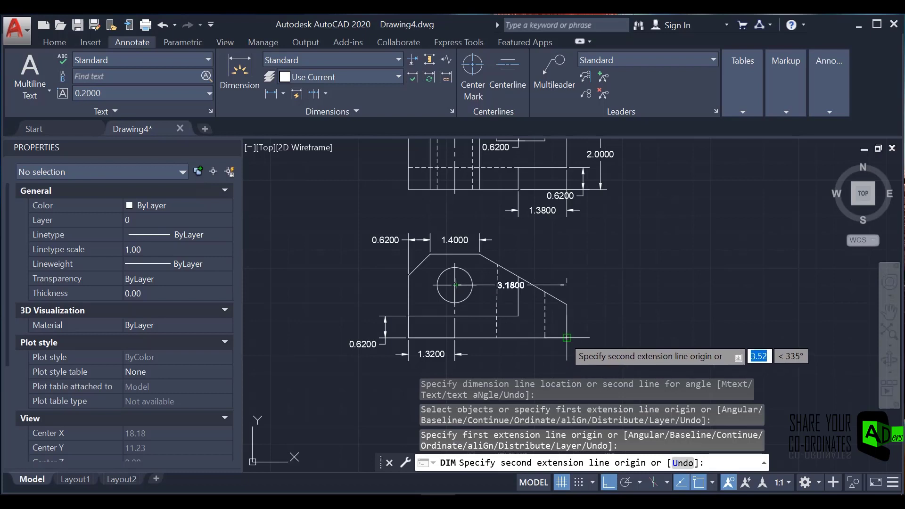
pyautogui.click(567, 338)
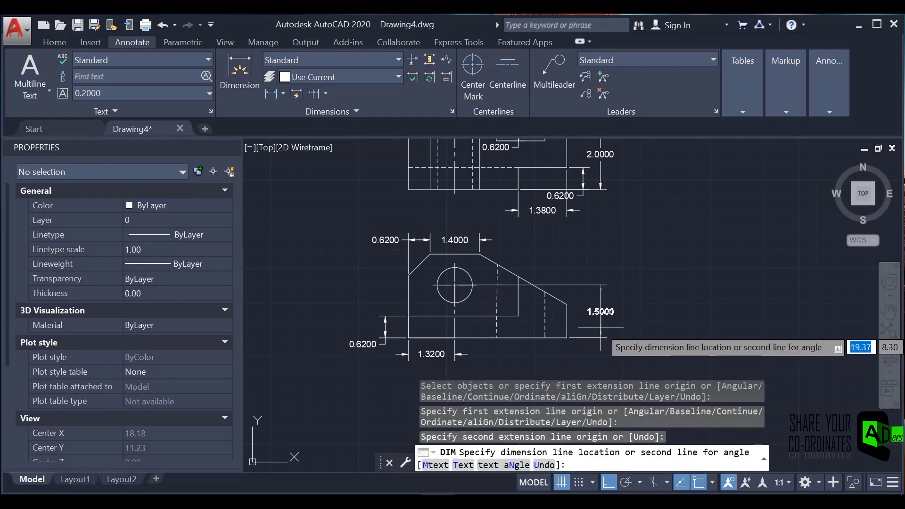
pyautogui.click(594, 325)
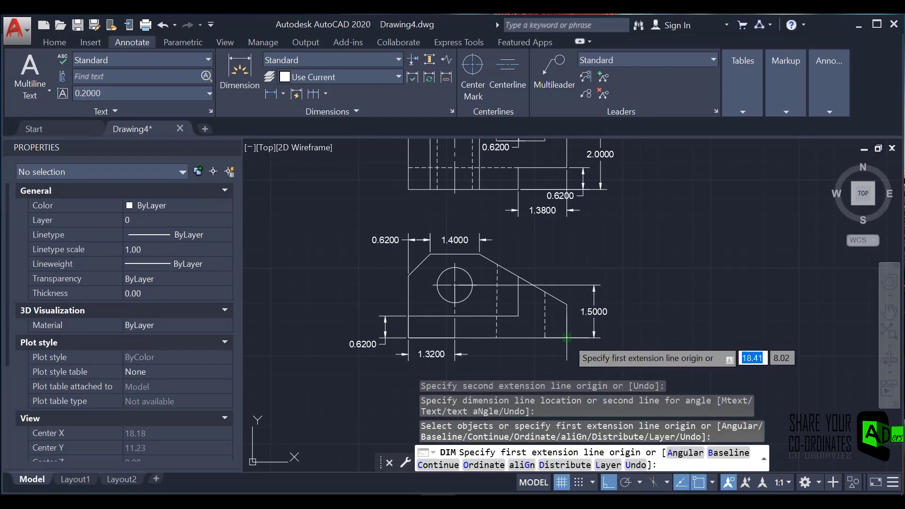
pyautogui.click(566, 338)
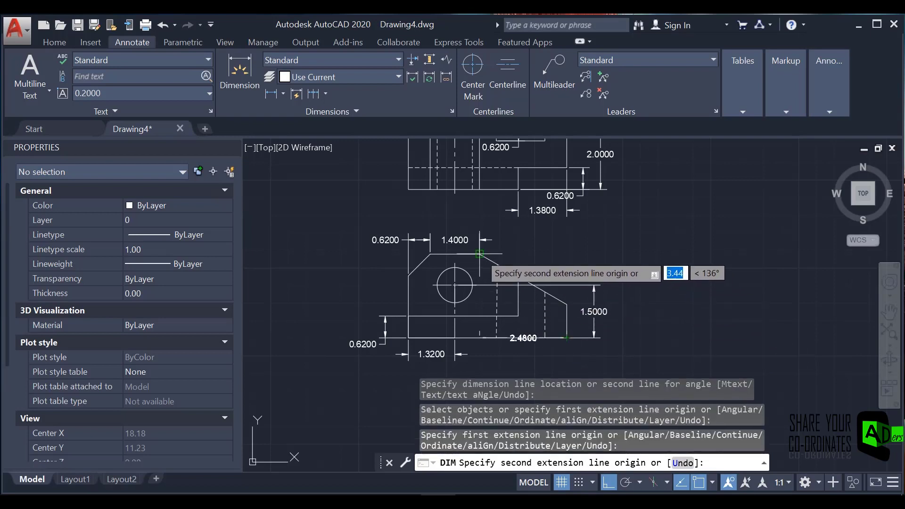
pyautogui.click(479, 254)
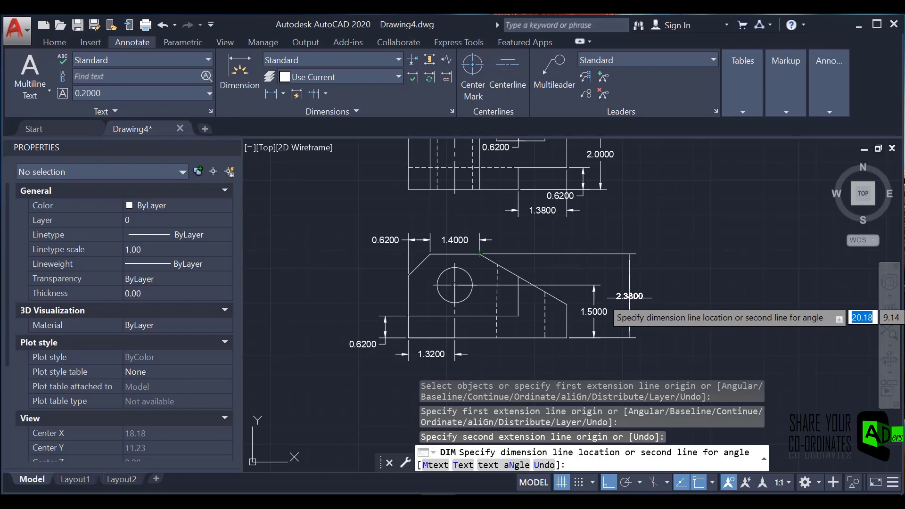
pyautogui.click(625, 296)
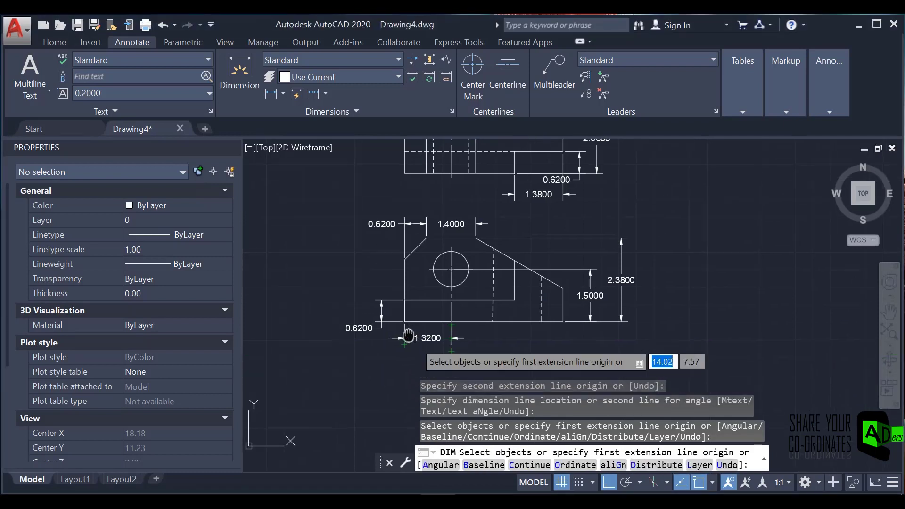
# Add the 4.5000 overall width and the Ø1.0000 hole diameter below the lower view.
pyautogui.moveTo(408, 340); pyautogui.dragTo(380, 293, button='middle')
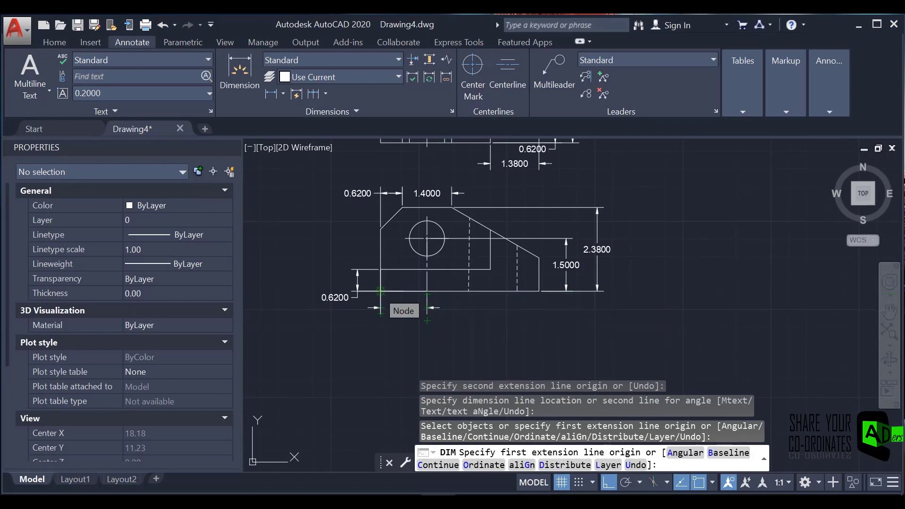
pyautogui.click(380, 292)
pyautogui.click(538, 290)
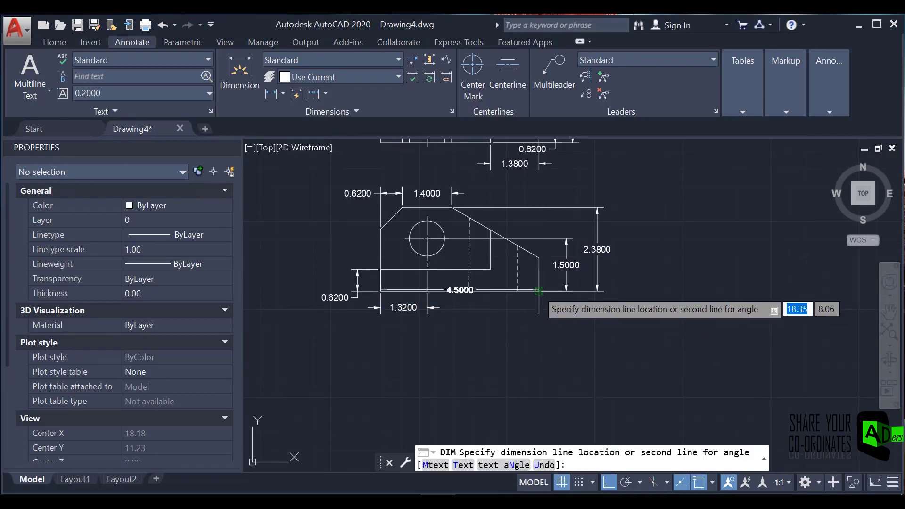
pyautogui.click(453, 328)
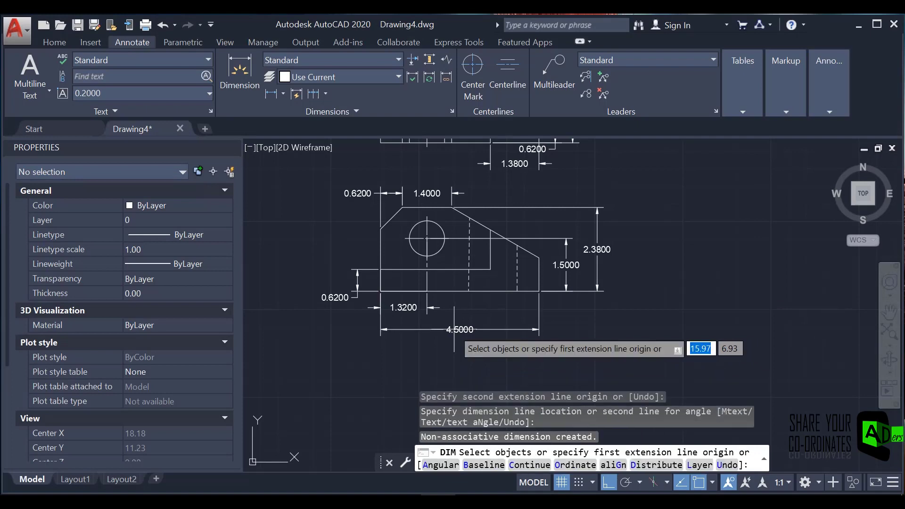
pyautogui.click(440, 250)
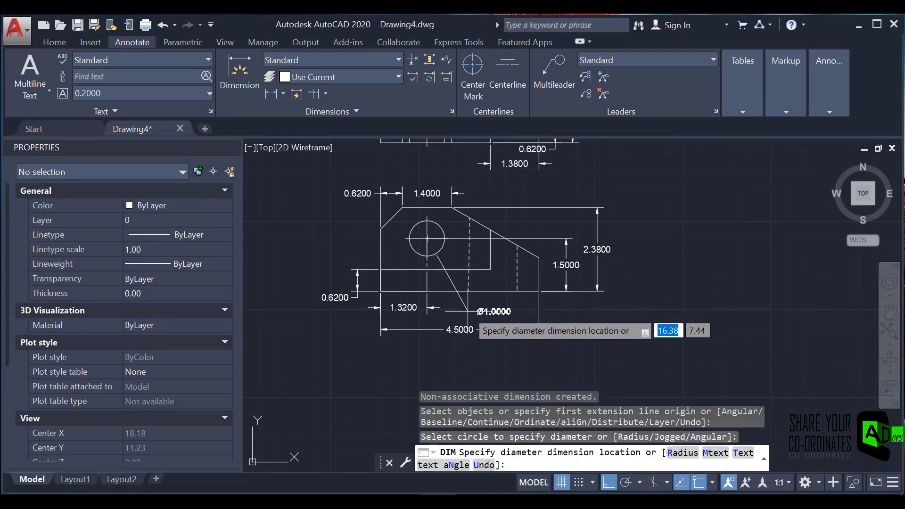
pyautogui.click(468, 311)
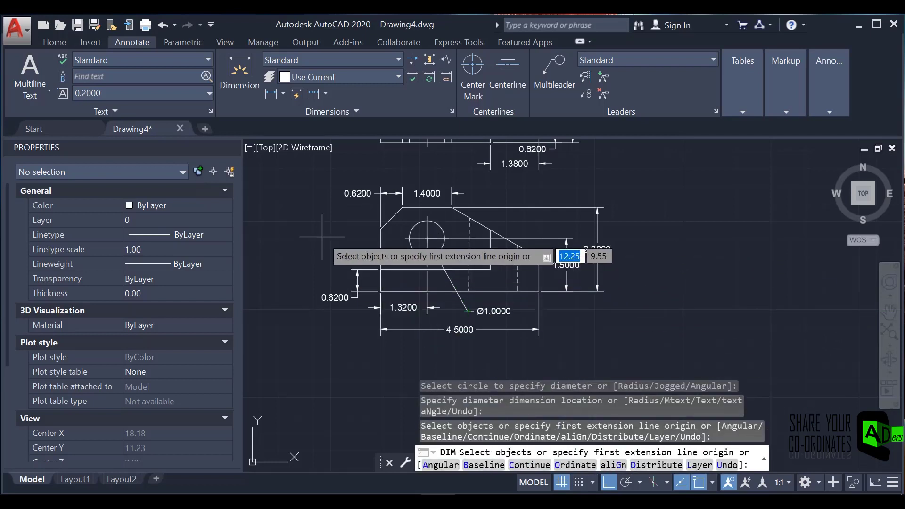
# Add a 45° angular dimension between the top edge and the left chamfer.
pyautogui.click(284, 95)
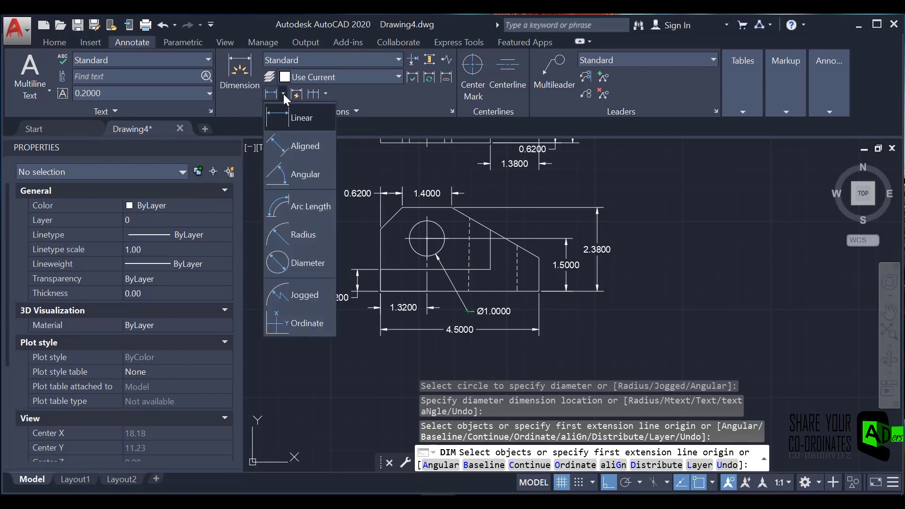
pyautogui.click(297, 173)
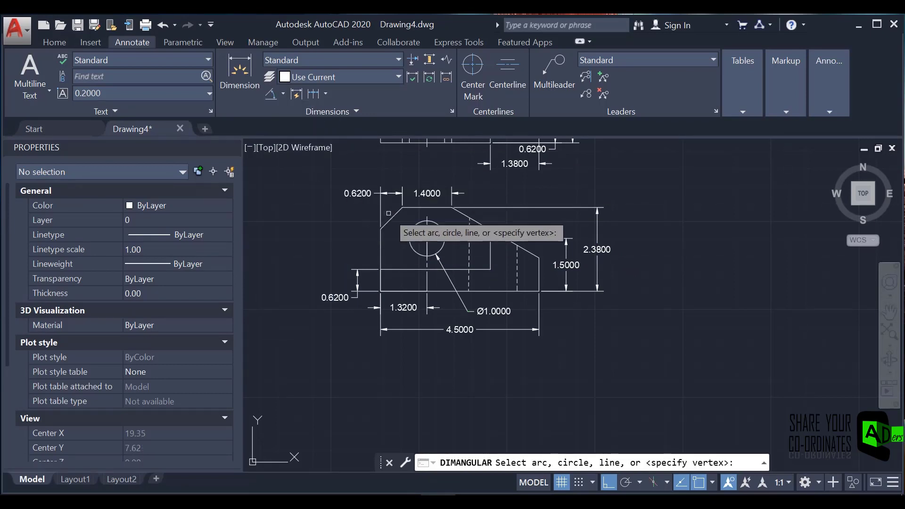
pyautogui.click(419, 209)
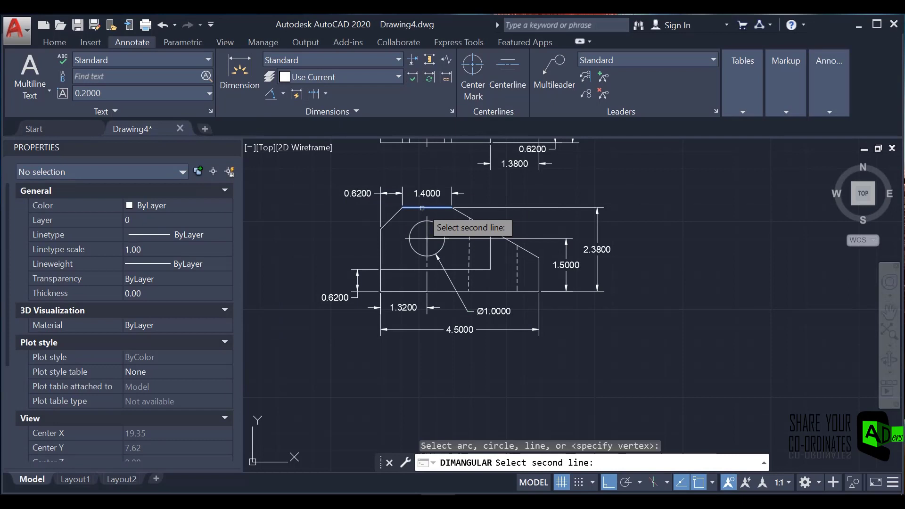
pyautogui.click(392, 216)
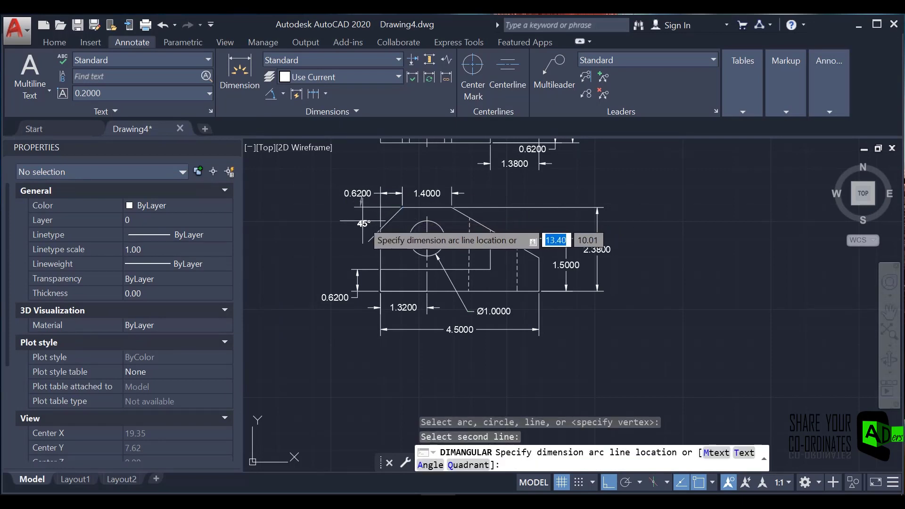
pyautogui.click(366, 231)
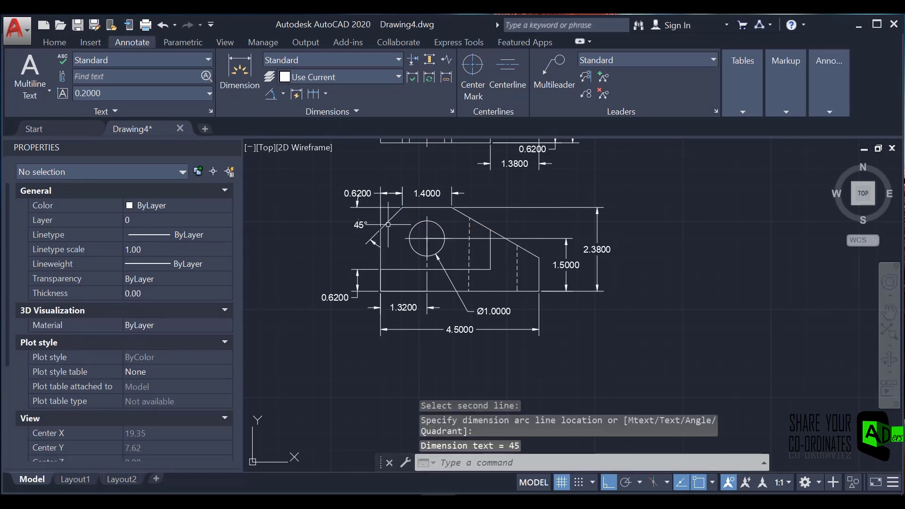
pyautogui.click(433, 208)
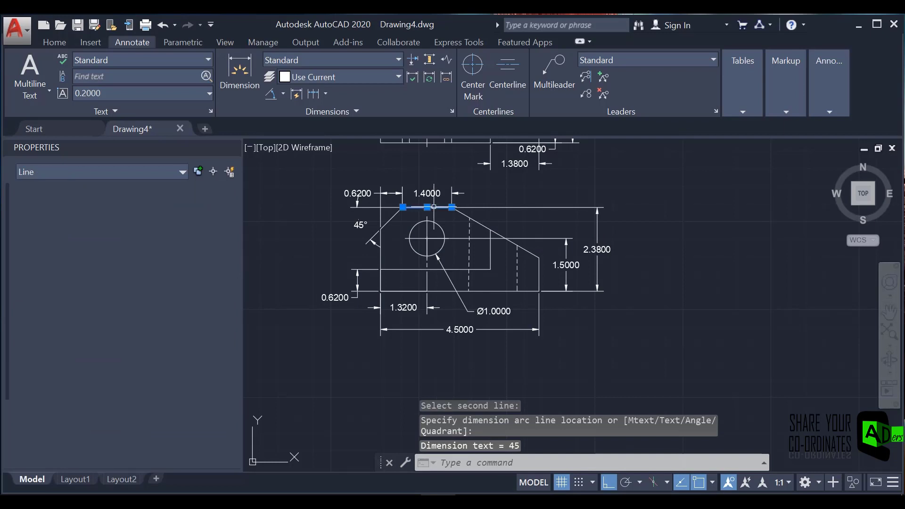
pyautogui.click(466, 214)
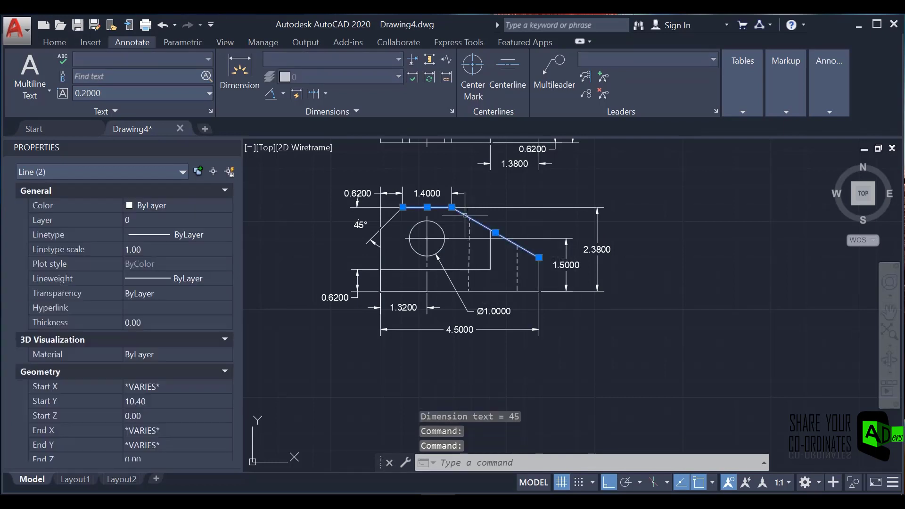
pyautogui.press('Escape')
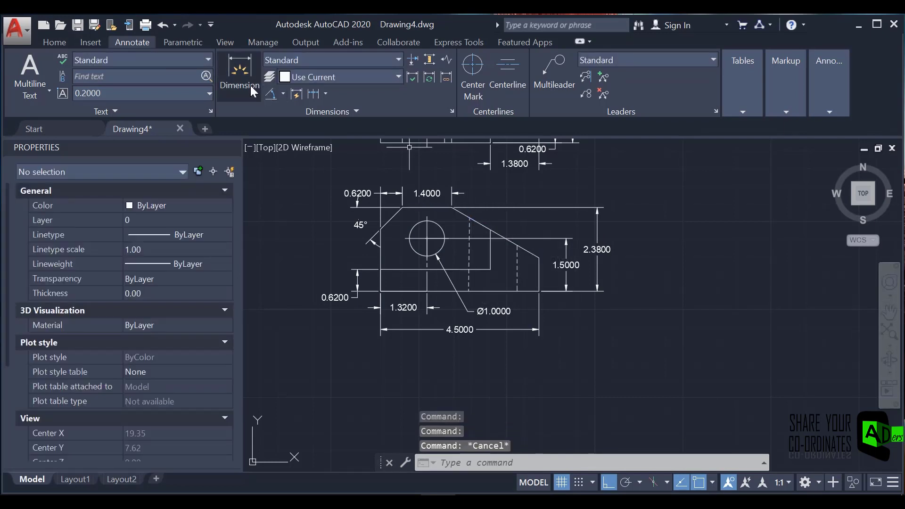
# Add a 30° angular dimension for the right slope, then close the Properties palette.
pyautogui.click(241, 75)
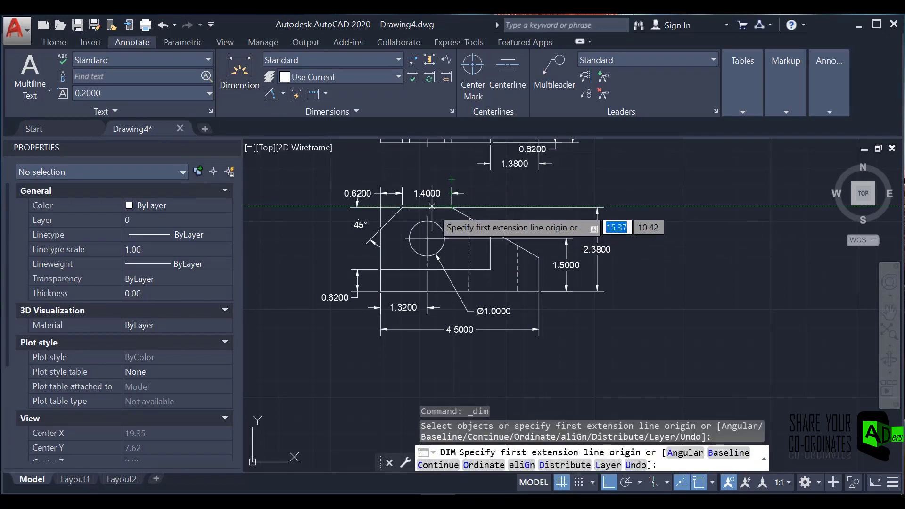
pyautogui.click(270, 93)
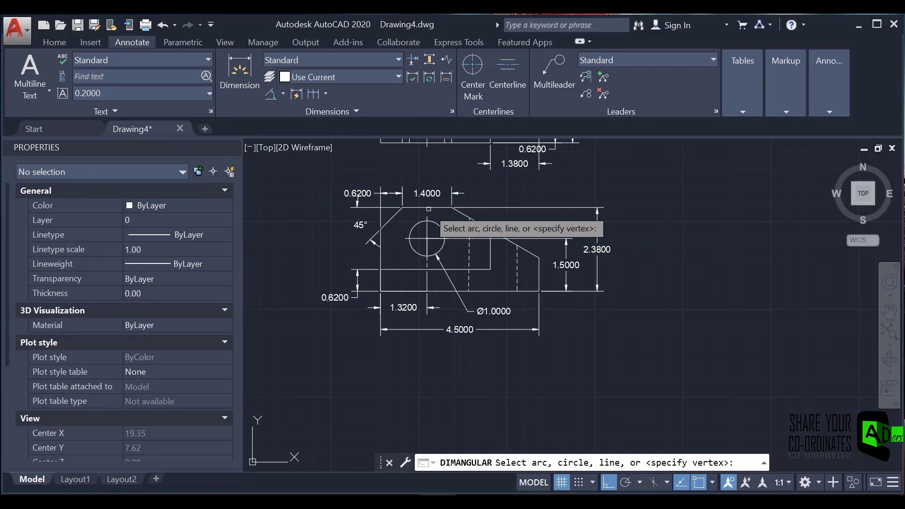
pyautogui.click(431, 208)
pyautogui.click(462, 212)
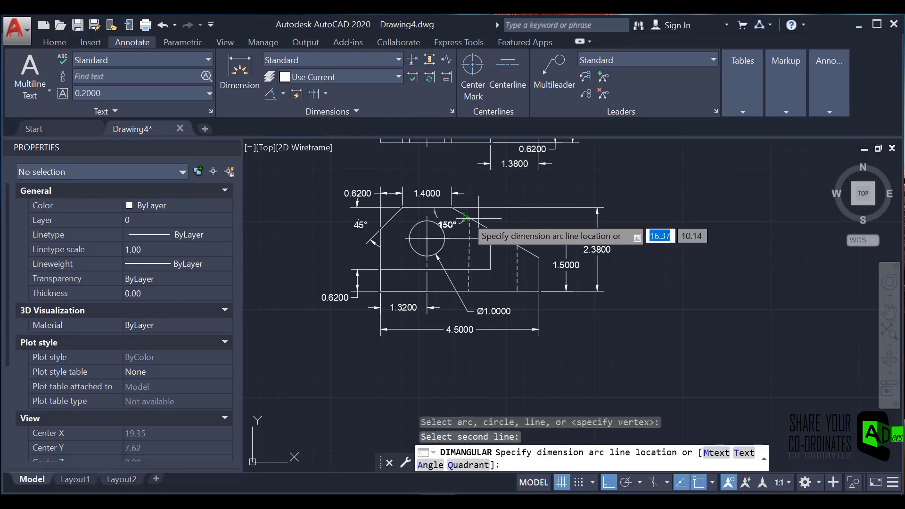
pyautogui.click(516, 227)
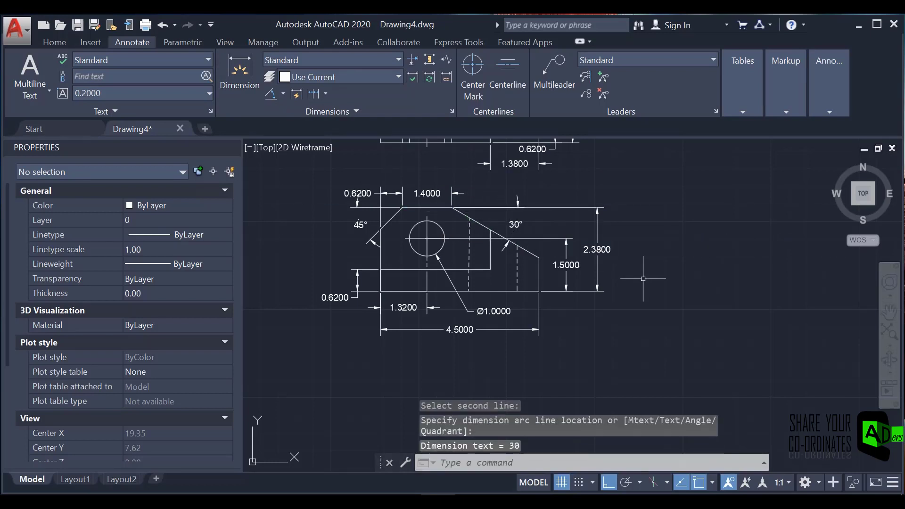
pyautogui.press('Escape')
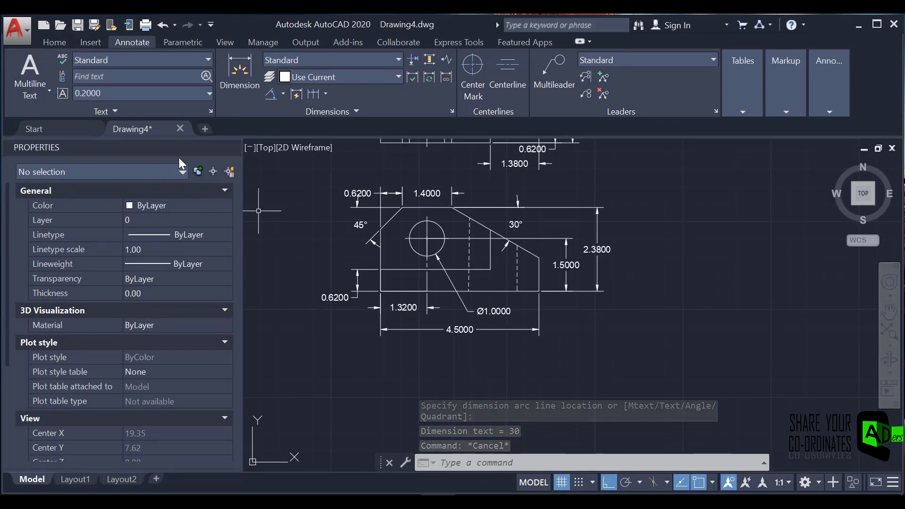
pyautogui.click(233, 148)
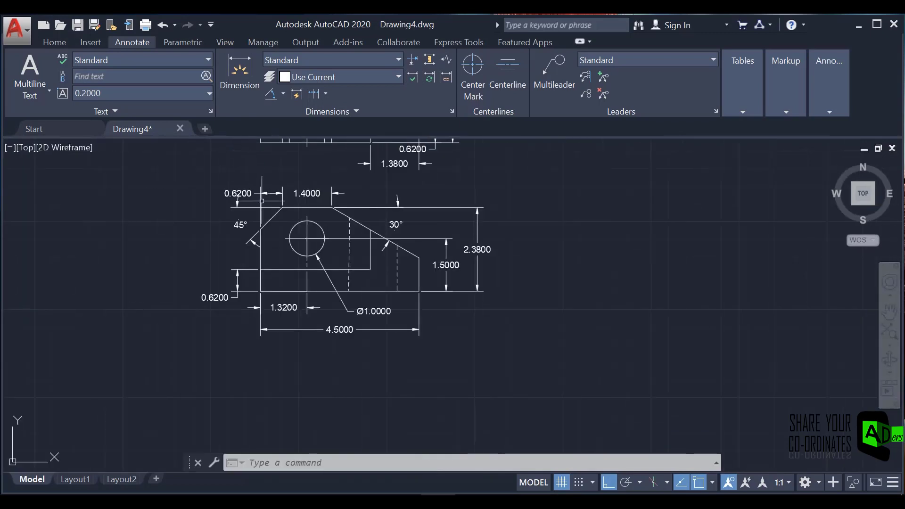
# Frame both views and trial-move the 0.6200 dimension rightward, undoing the result.
pyautogui.moveTo(262, 200); pyautogui.dragTo(288, 298, button='middle')
pyautogui.scroll(2, 289, 300)
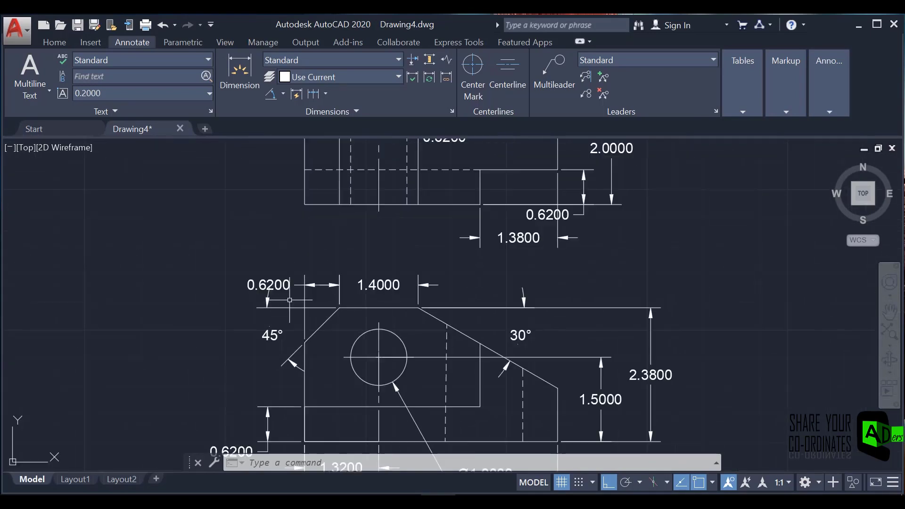
pyautogui.scroll(-2, 289, 299)
pyautogui.scroll(-1, 290, 300)
pyautogui.scroll(1, 273, 285)
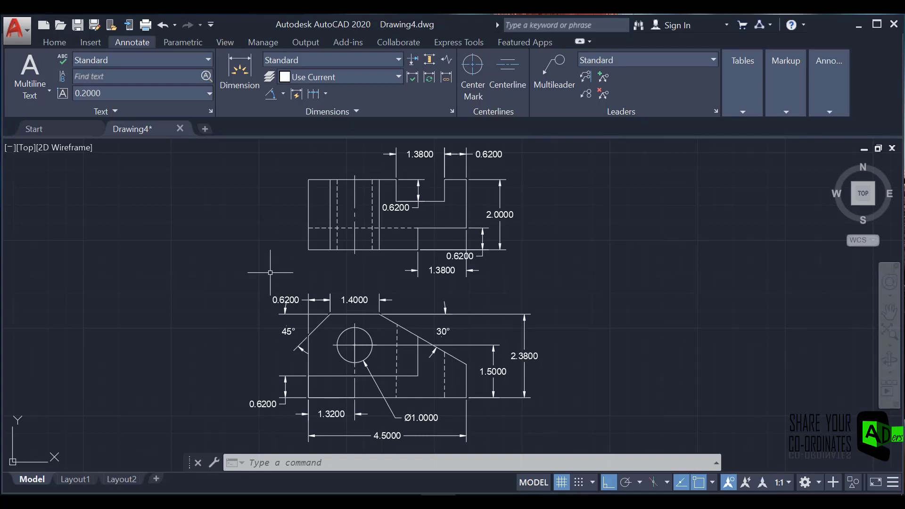
pyautogui.click(452, 261)
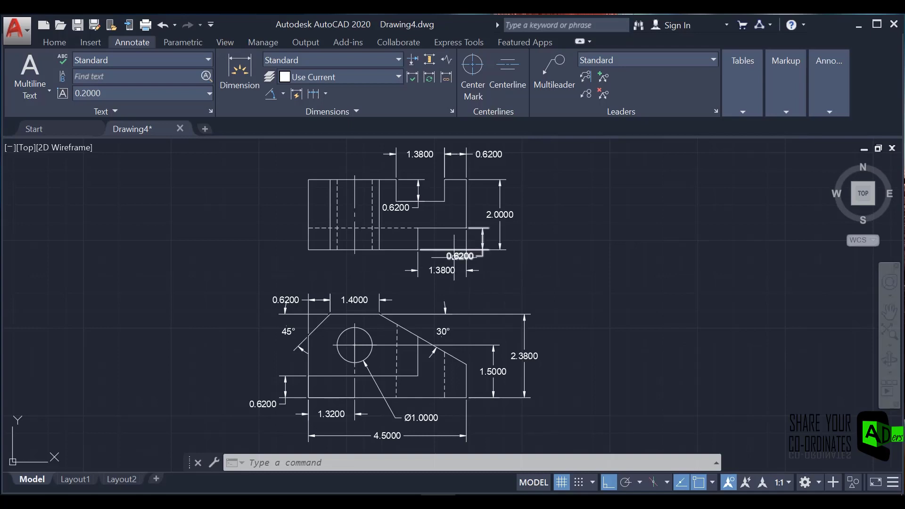
pyautogui.click(452, 257)
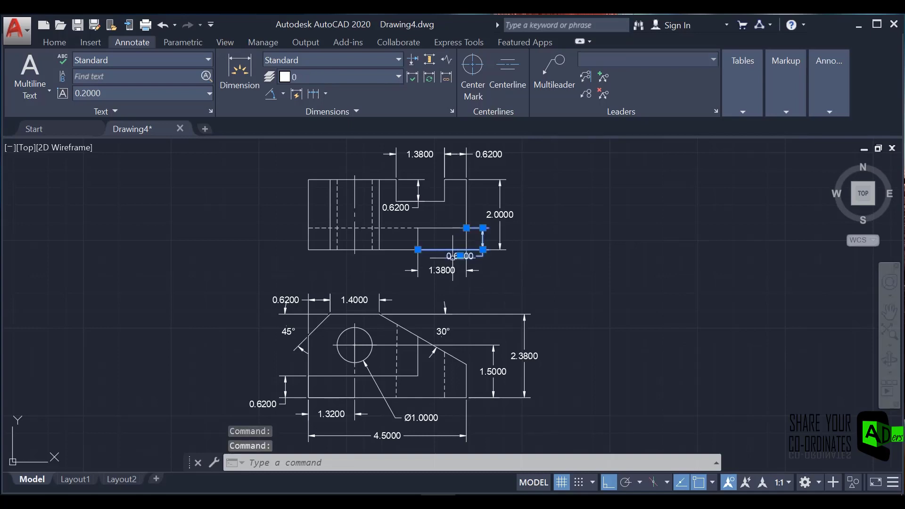
pyautogui.moveTo(452, 257); pyautogui.dragTo(514, 274)
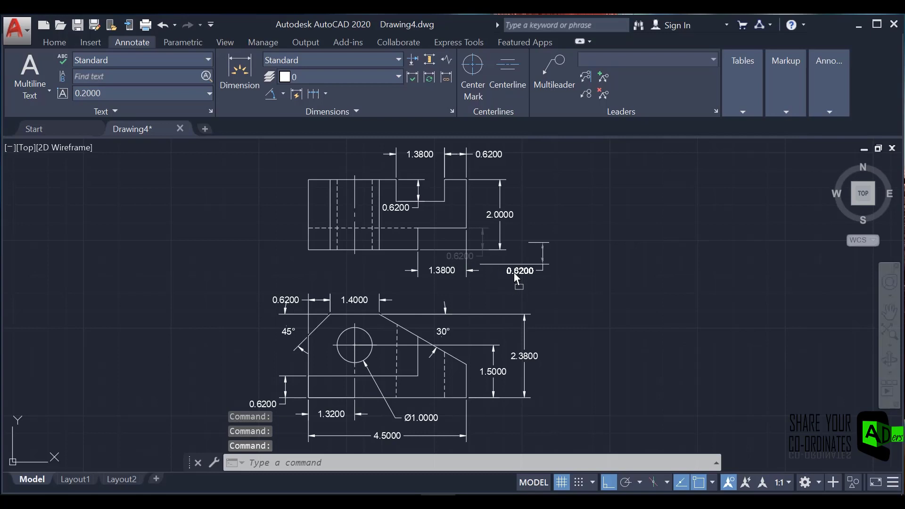
pyautogui.click(514, 272)
pyautogui.hotkey('ctrl', 'z')
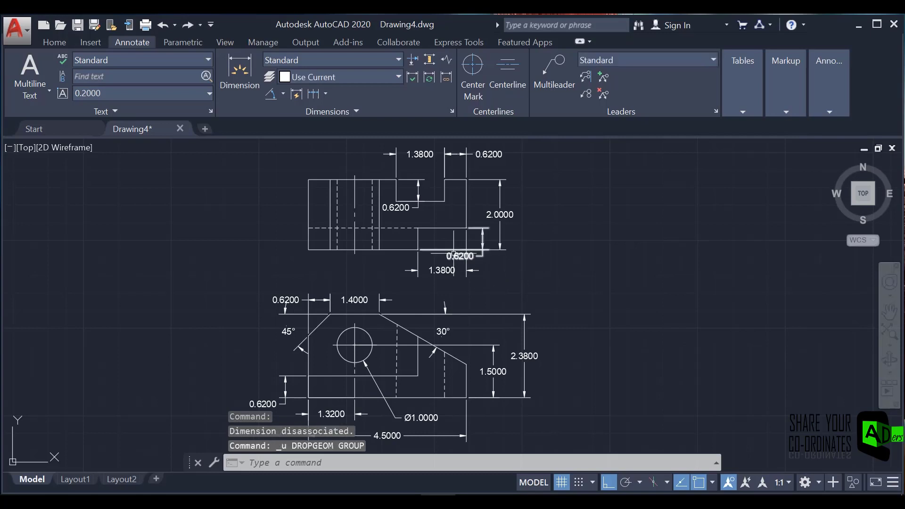
# Reposition the 0.6200 dimension text just right of the step outline.
pyautogui.click(452, 257)
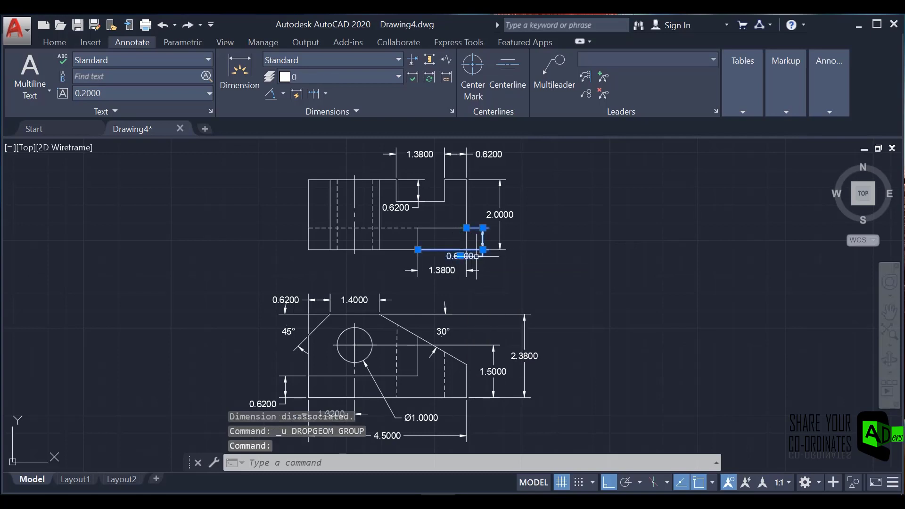
pyautogui.click(459, 256)
pyautogui.click(476, 255)
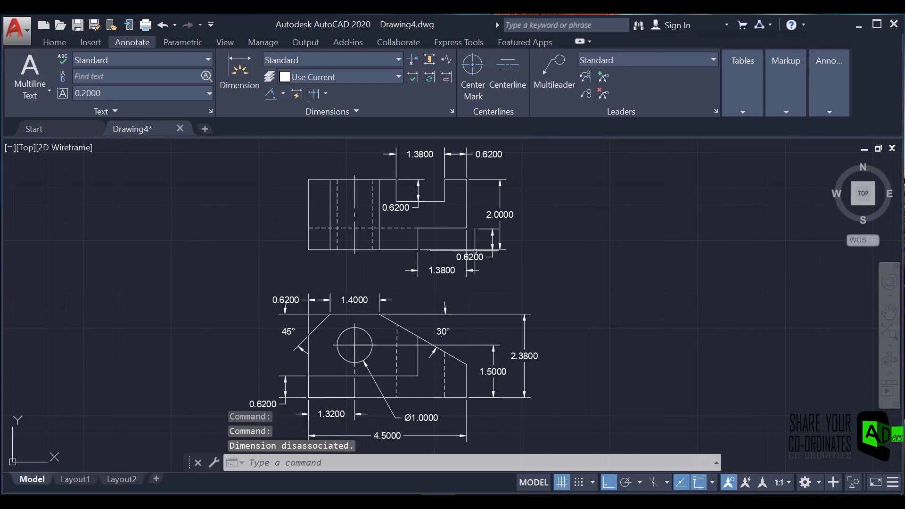
pyautogui.hotkey('ctrl', 'z')
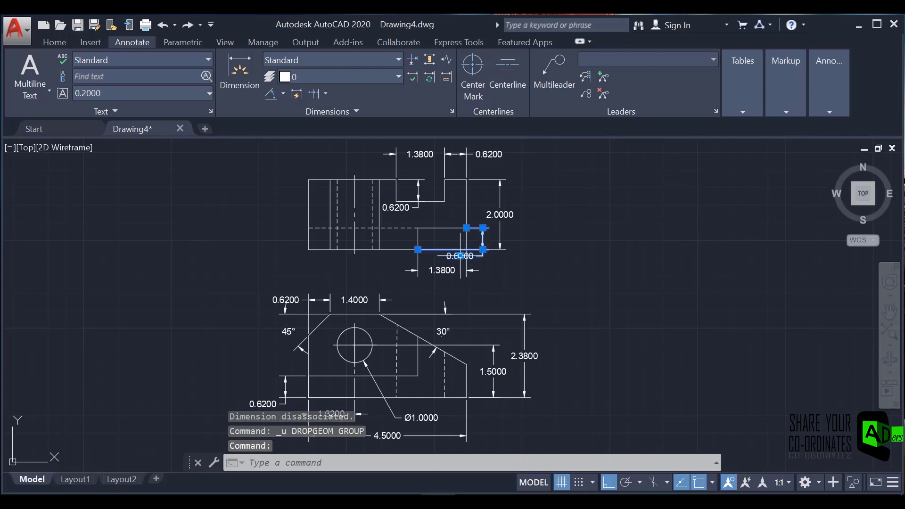
pyautogui.click(459, 256)
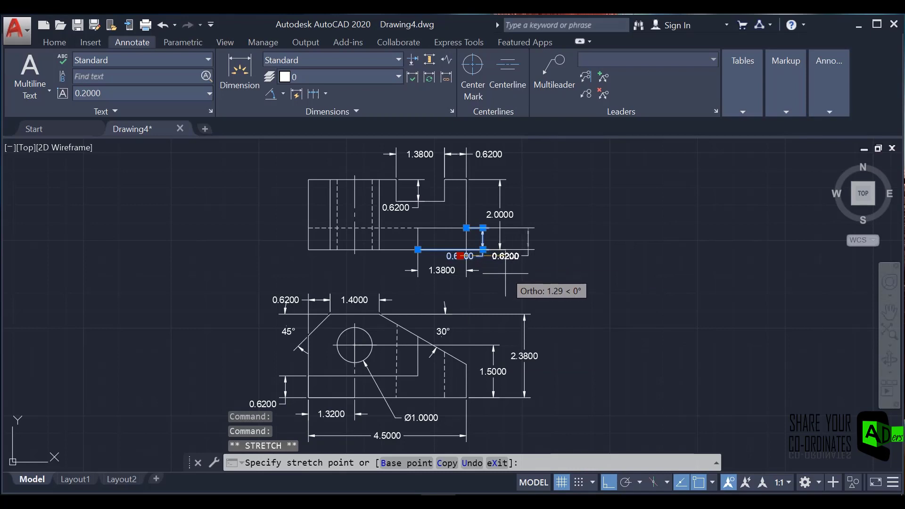
pyautogui.click(498, 277)
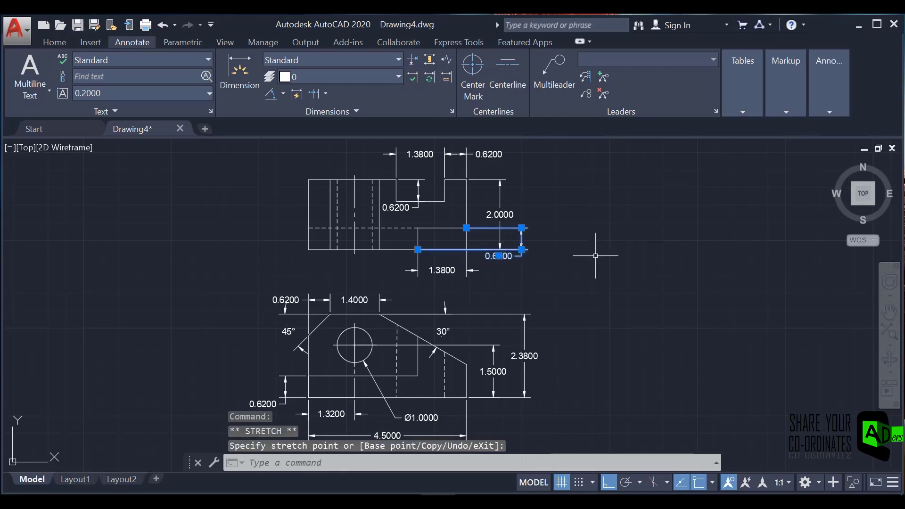
pyautogui.click(595, 256)
pyautogui.press('Escape')
pyautogui.press('Escape')
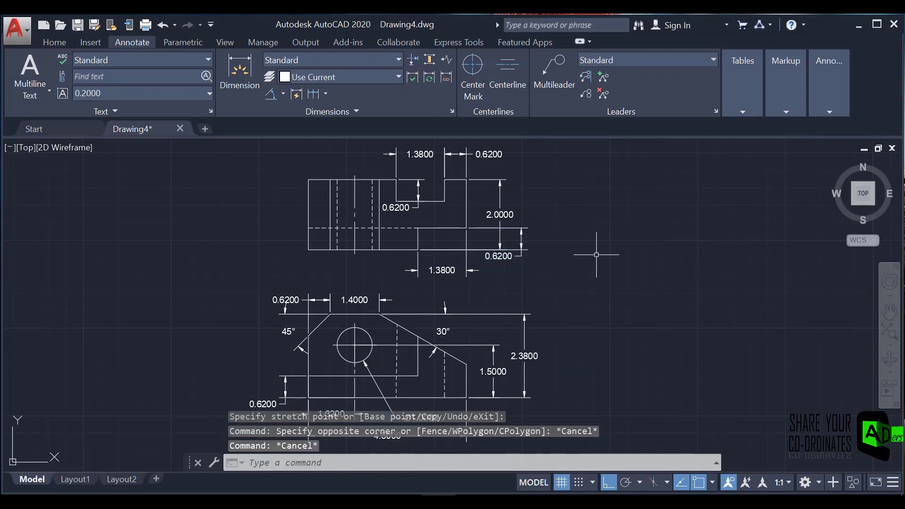